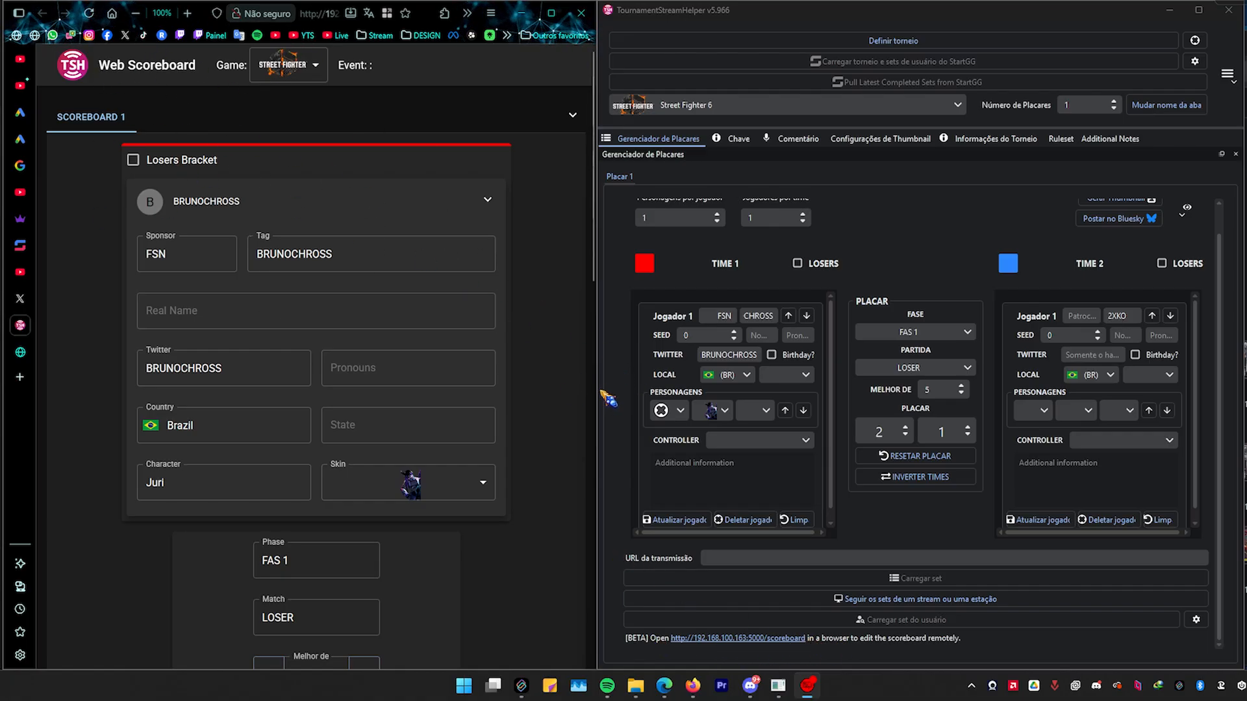
Widen the browser window to show both teams, and look over the web scoreboard down to the Upcoming Sets section
{"action": "left_click_drag", "start_coordinate": [605, 396], "coordinate": [941, 426]}
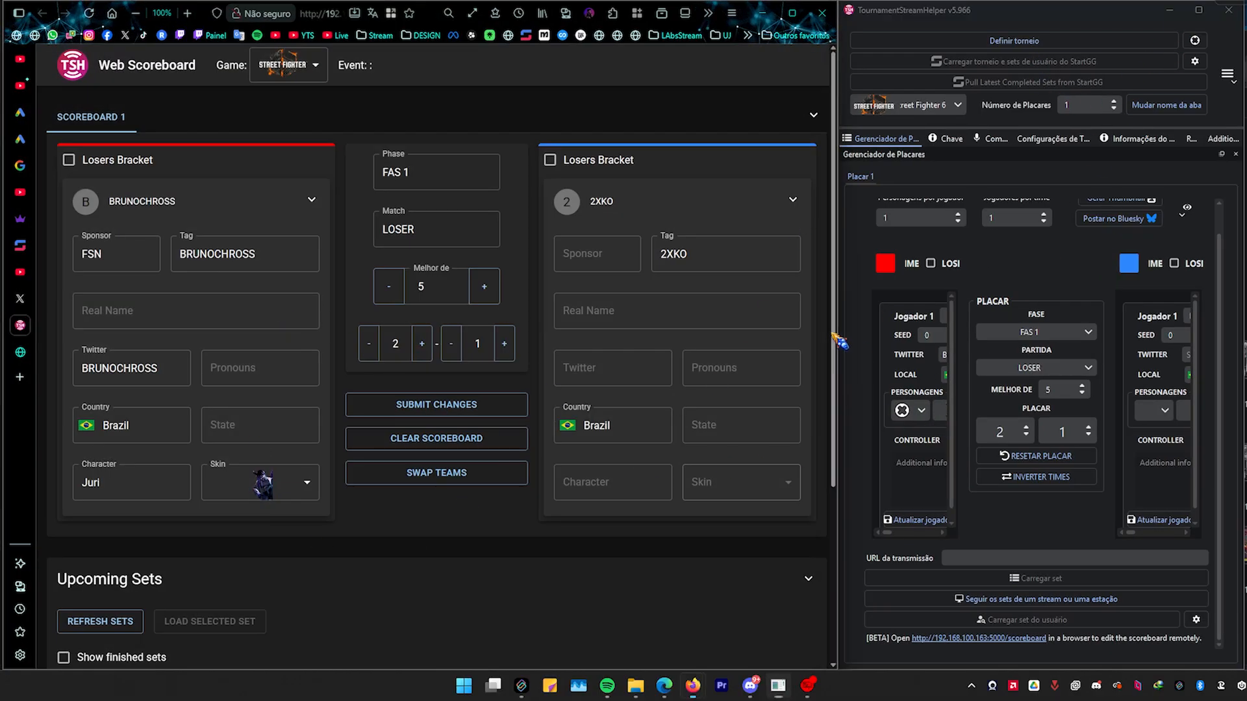
{"action": "scroll", "coordinate": [818, 455], "scroll_direction": "down", "scroll_amount": 2}
{"action": "scroll", "coordinate": [815, 351], "scroll_direction": "up", "scroll_amount": 2}
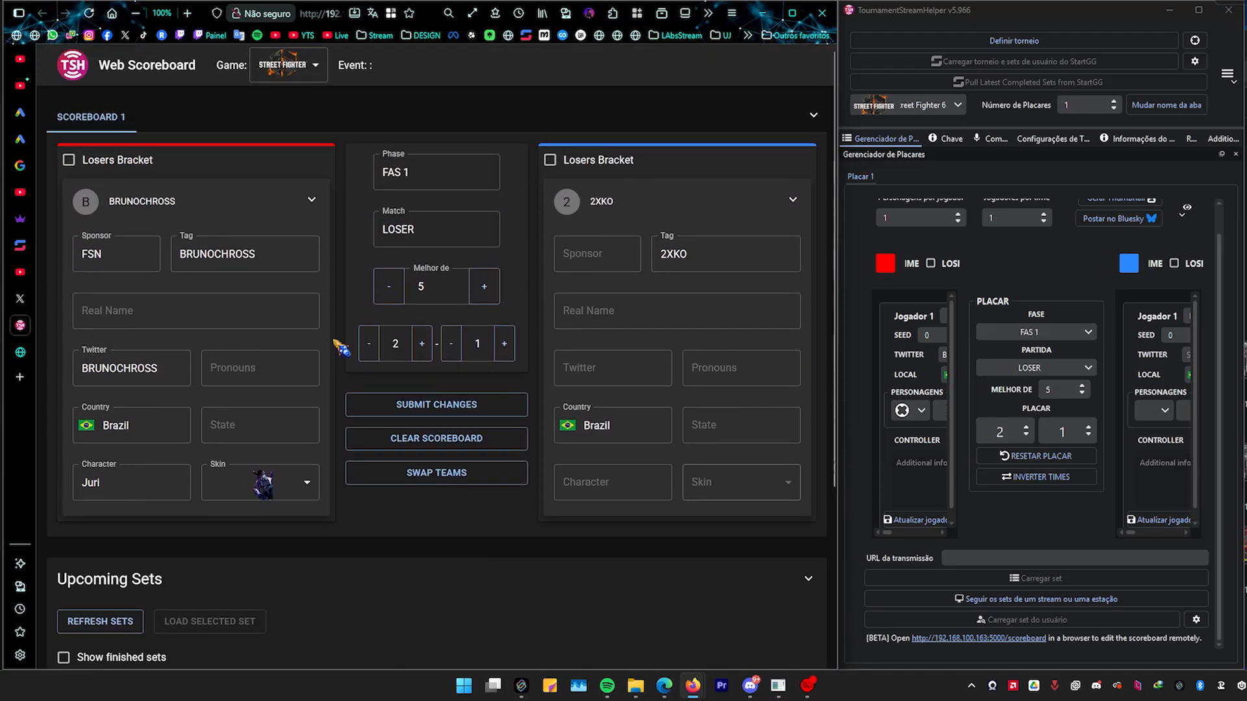
{"action": "scroll", "coordinate": [195, 570], "scroll_direction": "down", "scroll_amount": 3}
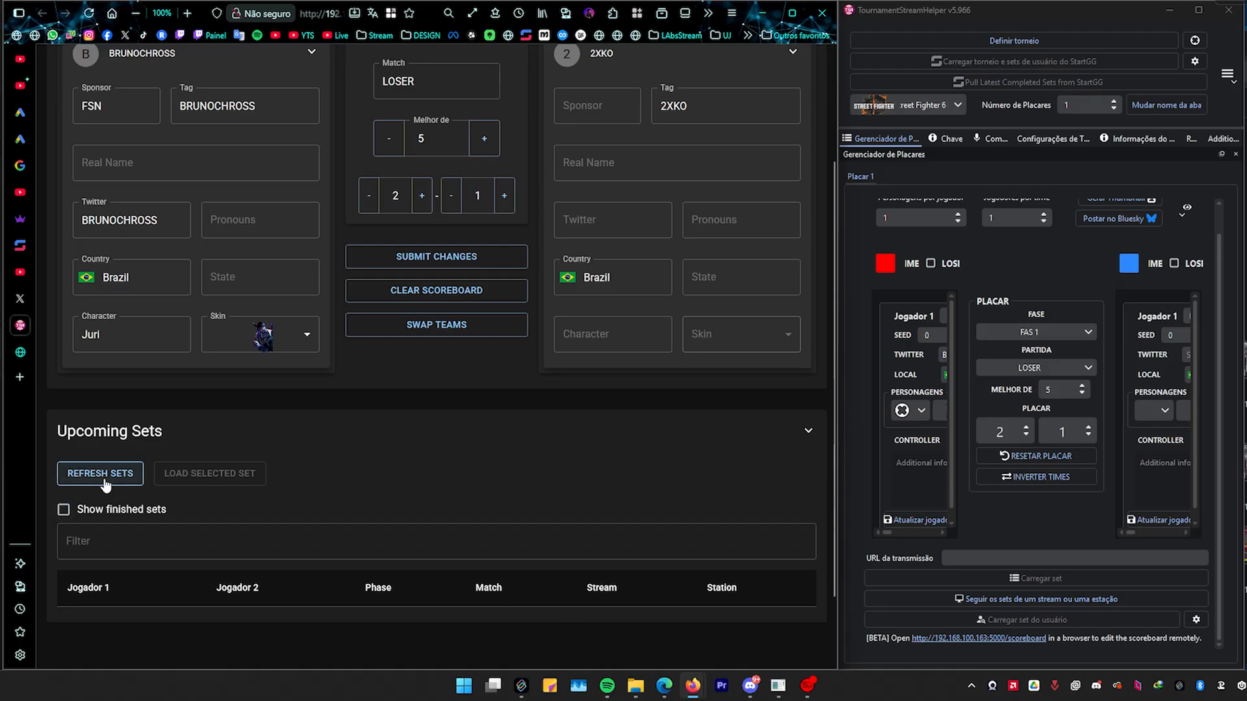
{"action": "scroll", "coordinate": [459, 523], "scroll_direction": "up", "scroll_amount": 3}
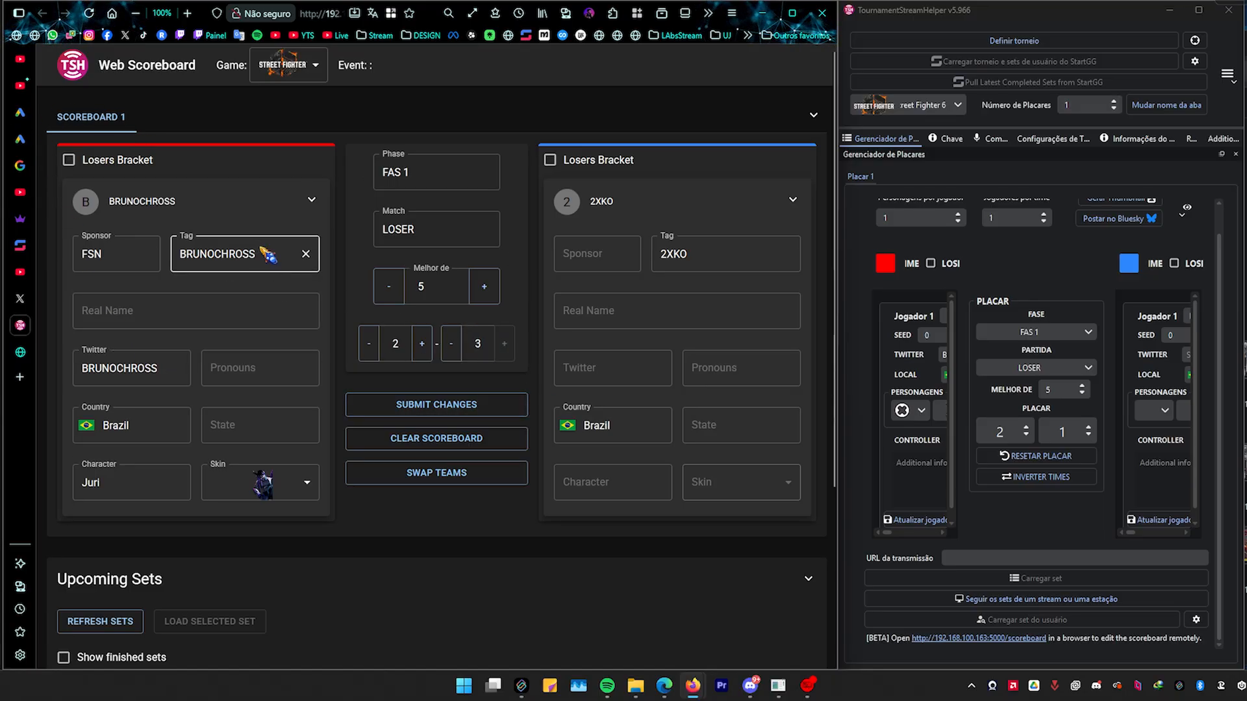
Enter the first player's real name on the web scoreboard, submit the changes, and check the name field in TournamentStreamHelper
{"action": "left_click", "coordinate": [188, 311]}
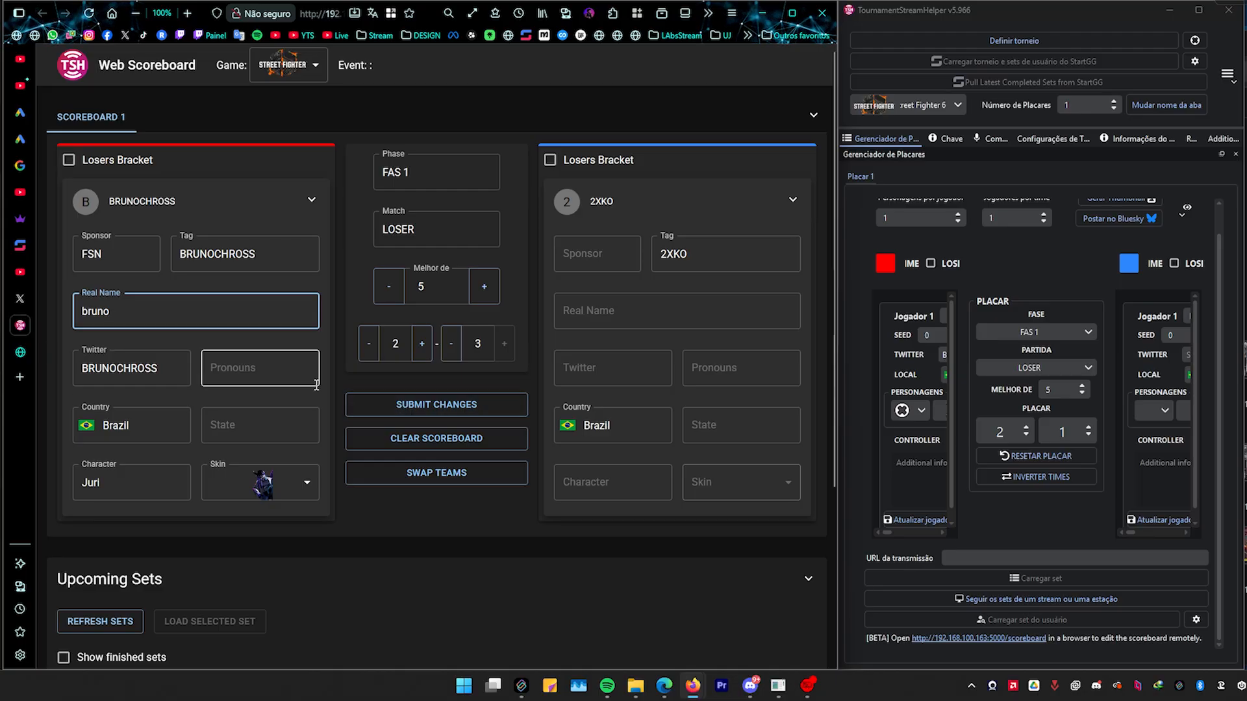
{"action": "left_click", "coordinate": [437, 409]}
{"action": "left_click_drag", "start_coordinate": [847, 479], "coordinate": [519, 465]}
{"action": "double_click", "coordinate": [661, 355]}
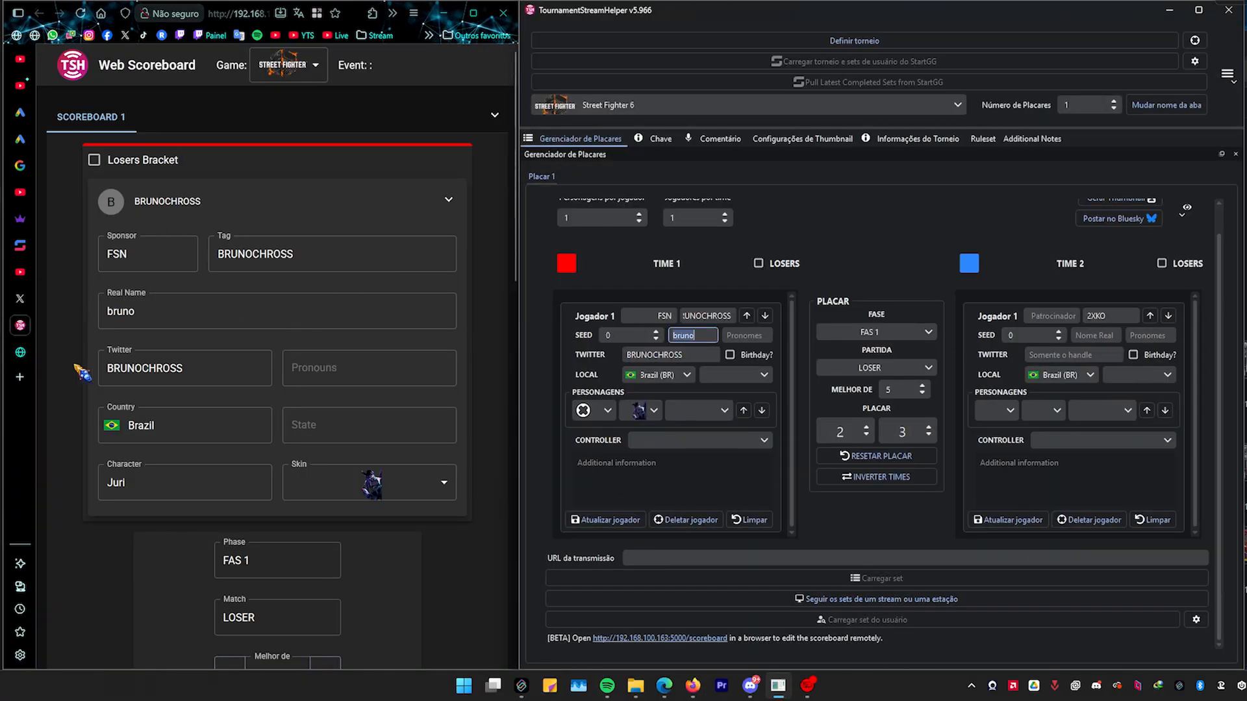
Show the Street Fighter 6 scoreboard overlay page in the browser and set its zoom to 70%
{"action": "left_click", "coordinate": [20, 352]}
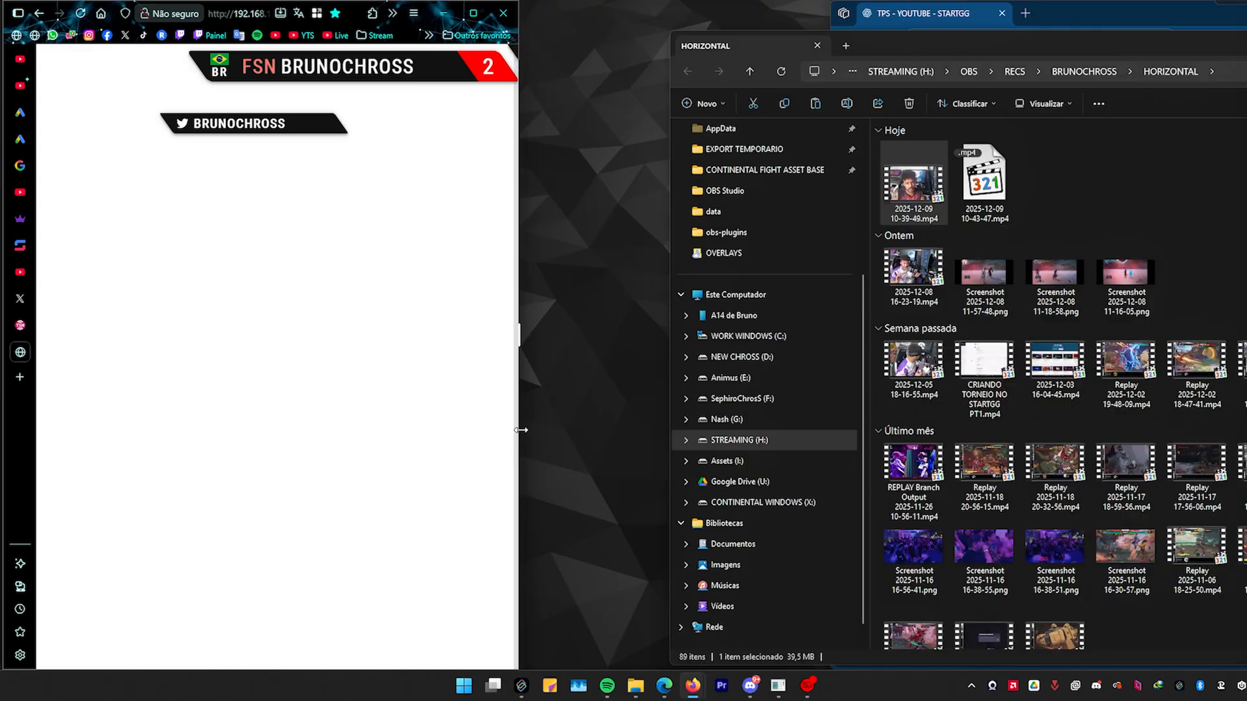
{"action": "left_click_drag", "start_coordinate": [528, 437], "coordinate": [941, 420]}
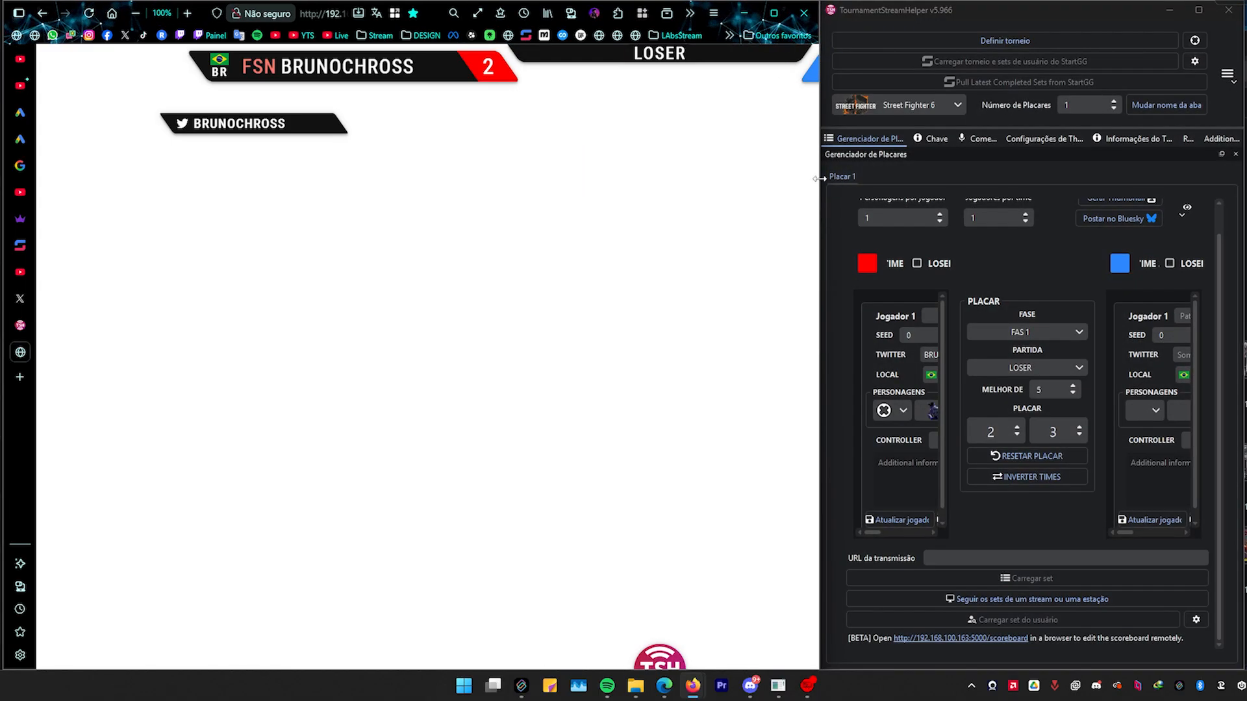
{"action": "key", "text": "ctrl+minus"}
{"action": "key", "text": "ctrl+minus"}
{"action": "key", "text": "ctrl+minus"}
{"action": "key", "text": "ctrl+minus"}
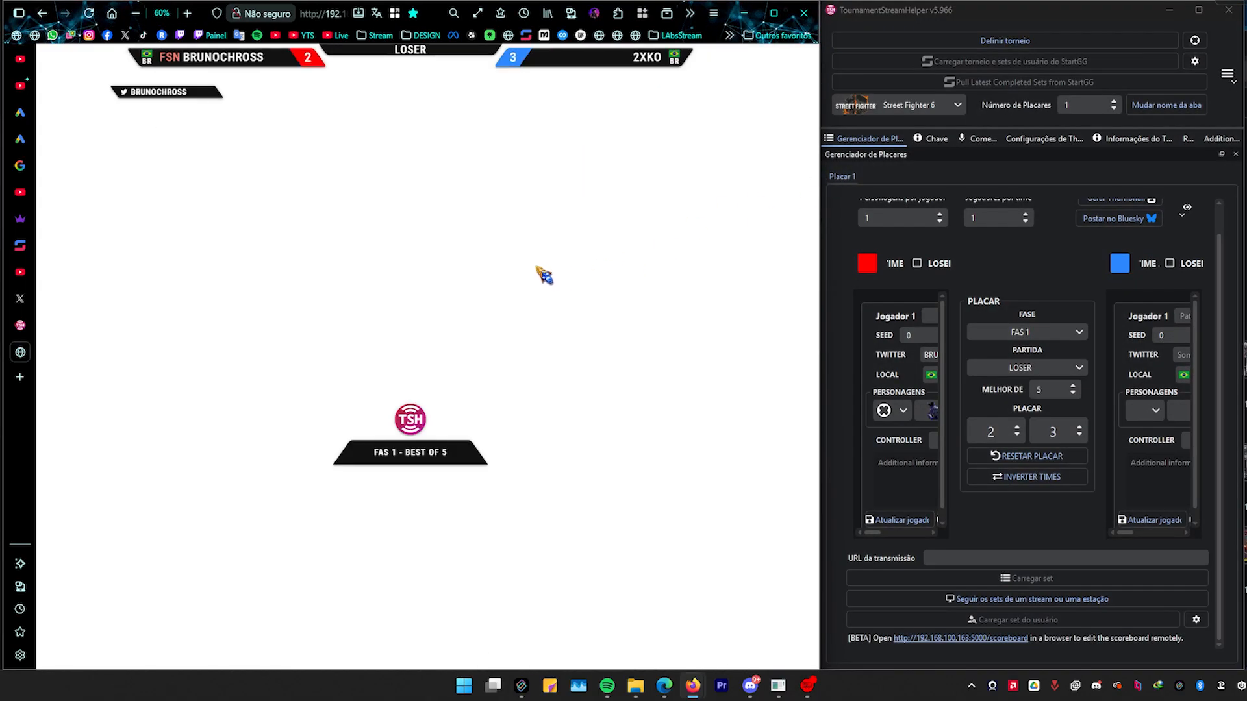
{"action": "key", "text": "ctrl+plus"}
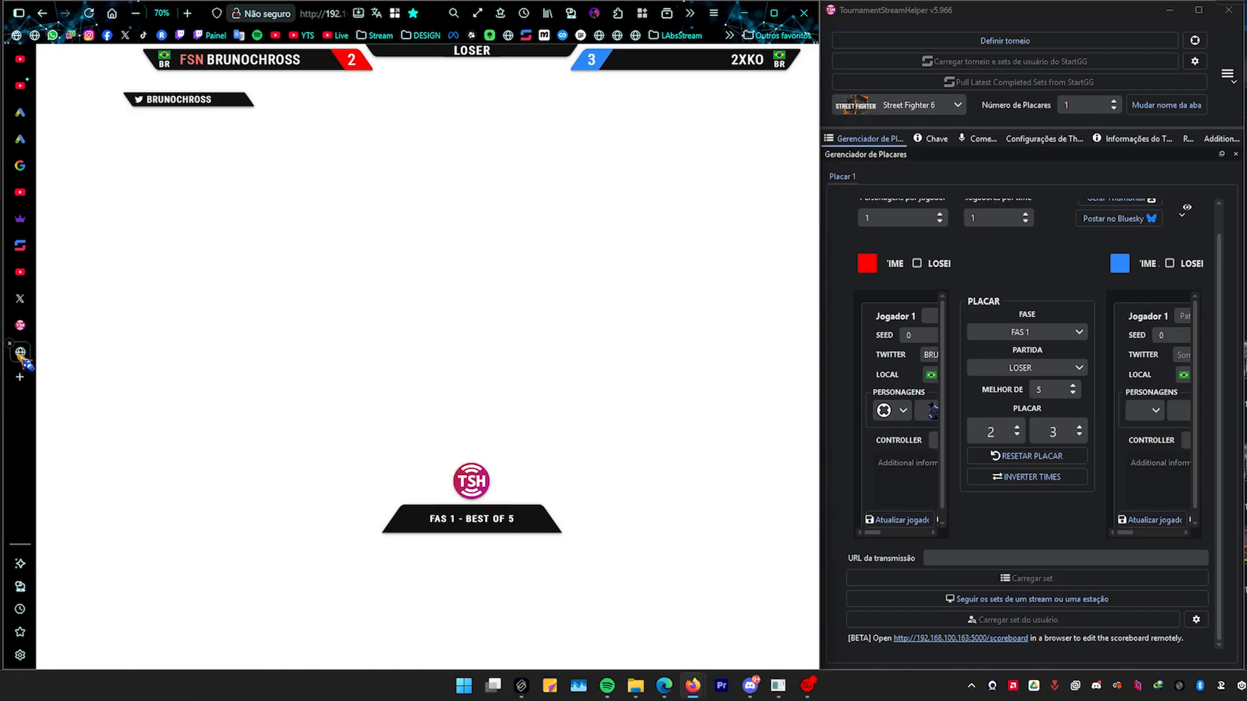
{"action": "left_click_drag", "start_coordinate": [819, 476], "coordinate": [655, 470]}
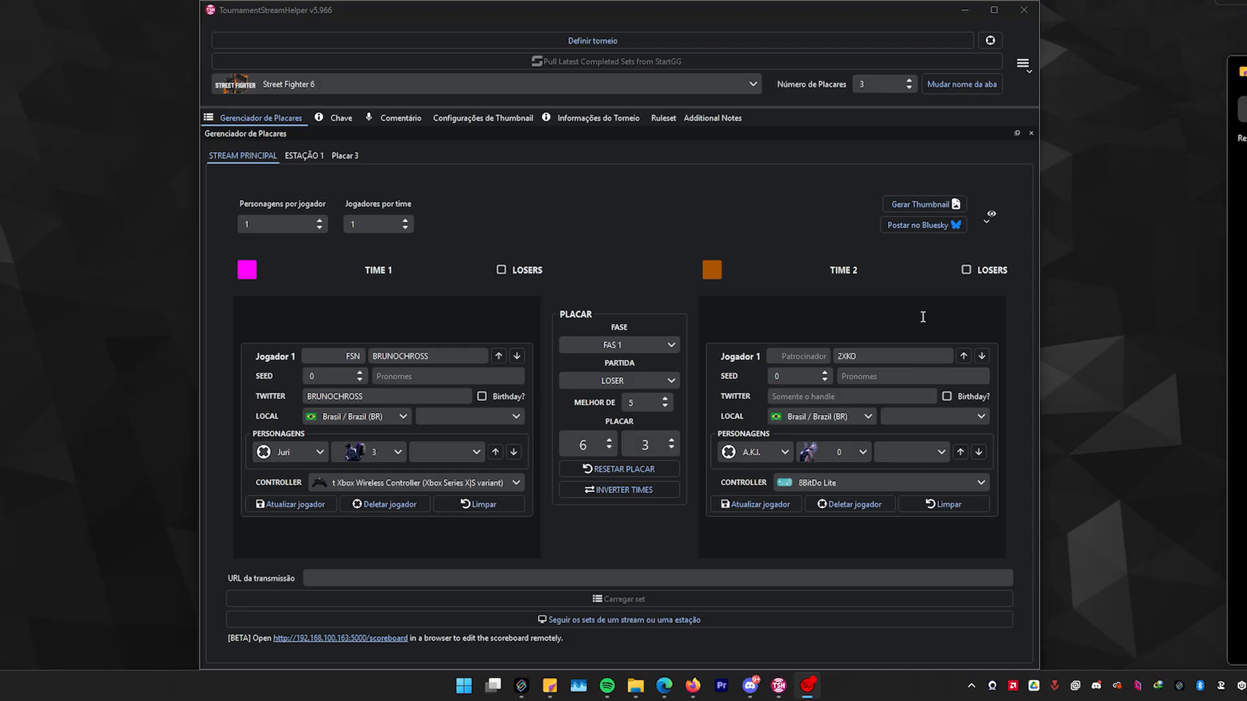
Open the TournamentStreamHelper settings and review the hotkeys for loading sets, changing scores, resetting the scoreboard and swapping teams
{"action": "left_click", "coordinate": [1024, 64]}
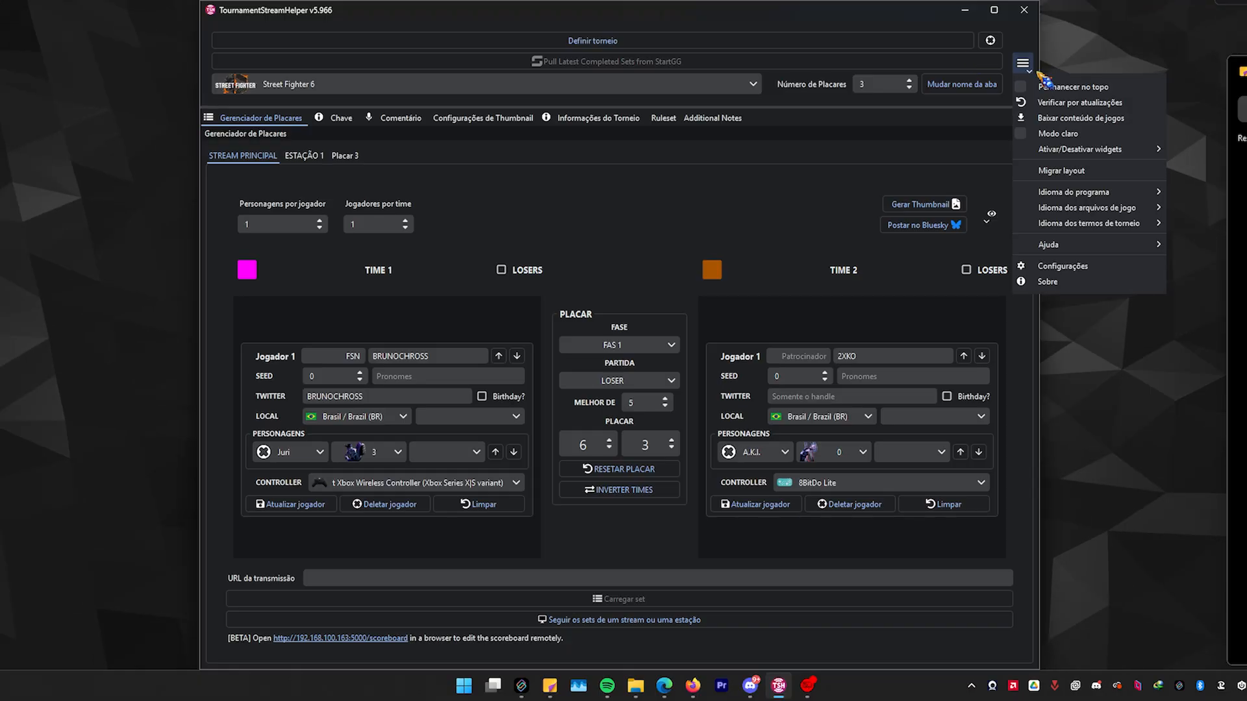
{"action": "left_click", "coordinate": [1049, 266]}
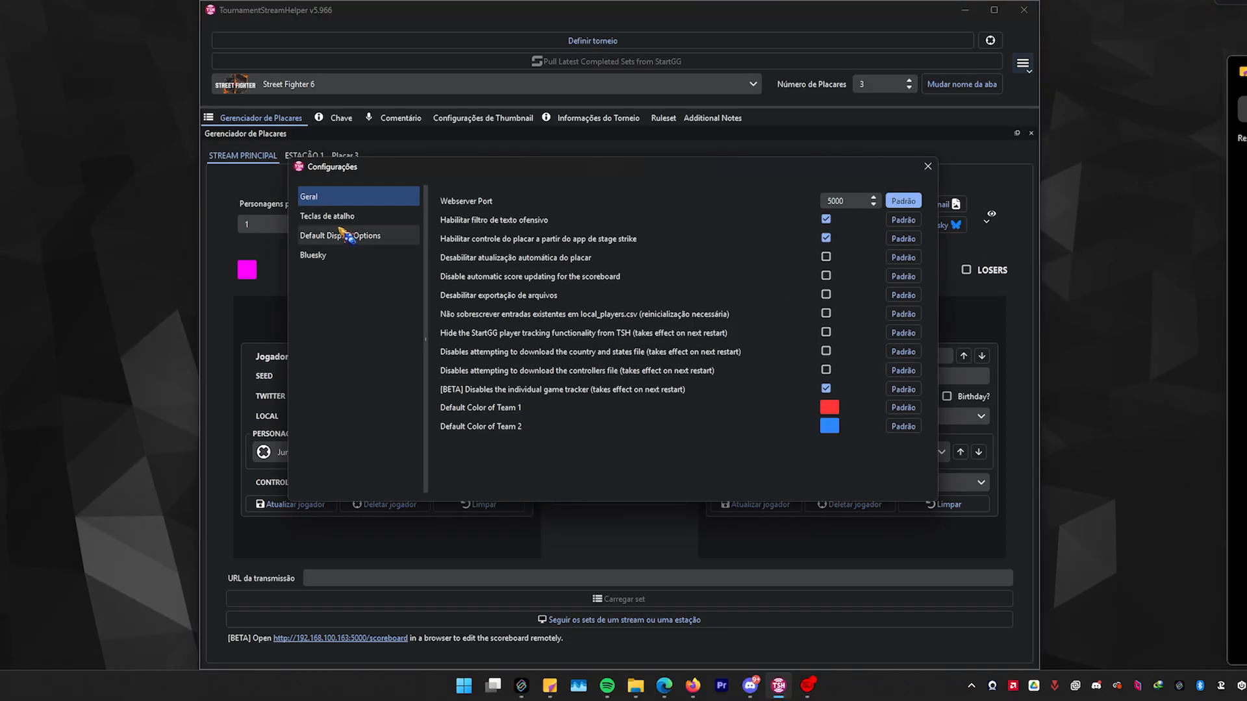
{"action": "left_click", "coordinate": [328, 217]}
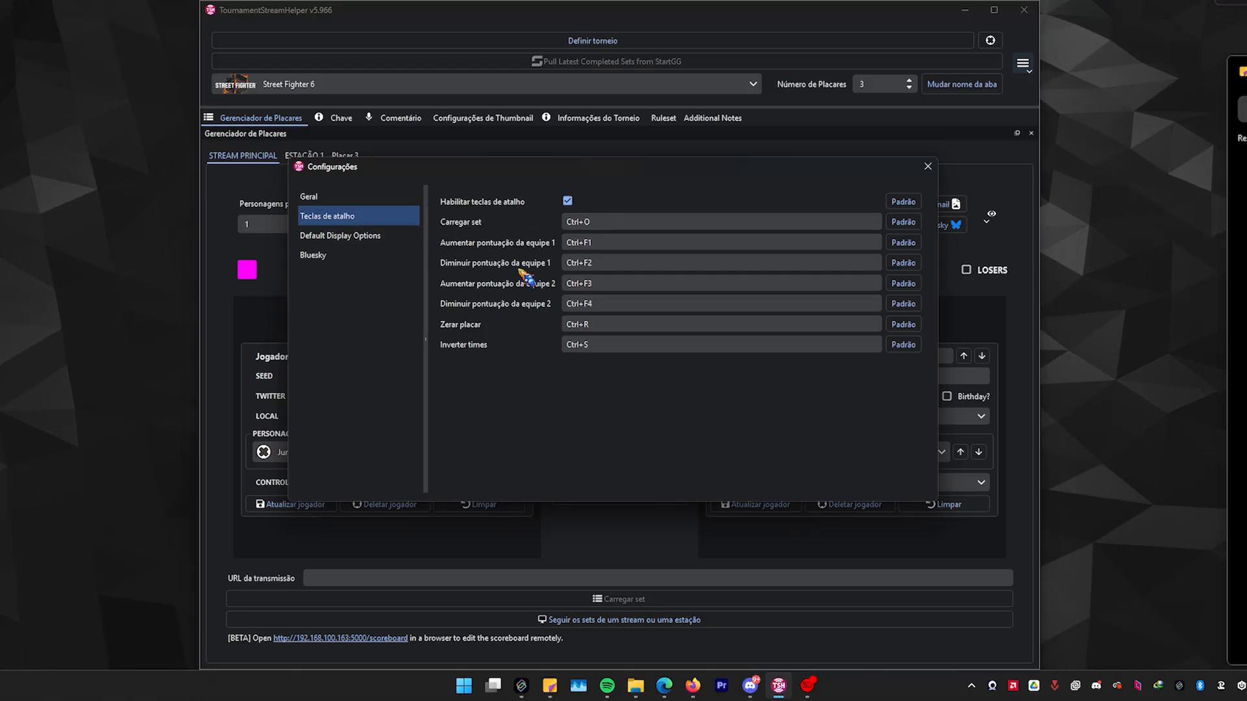
{"action": "left_click", "coordinate": [485, 328]}
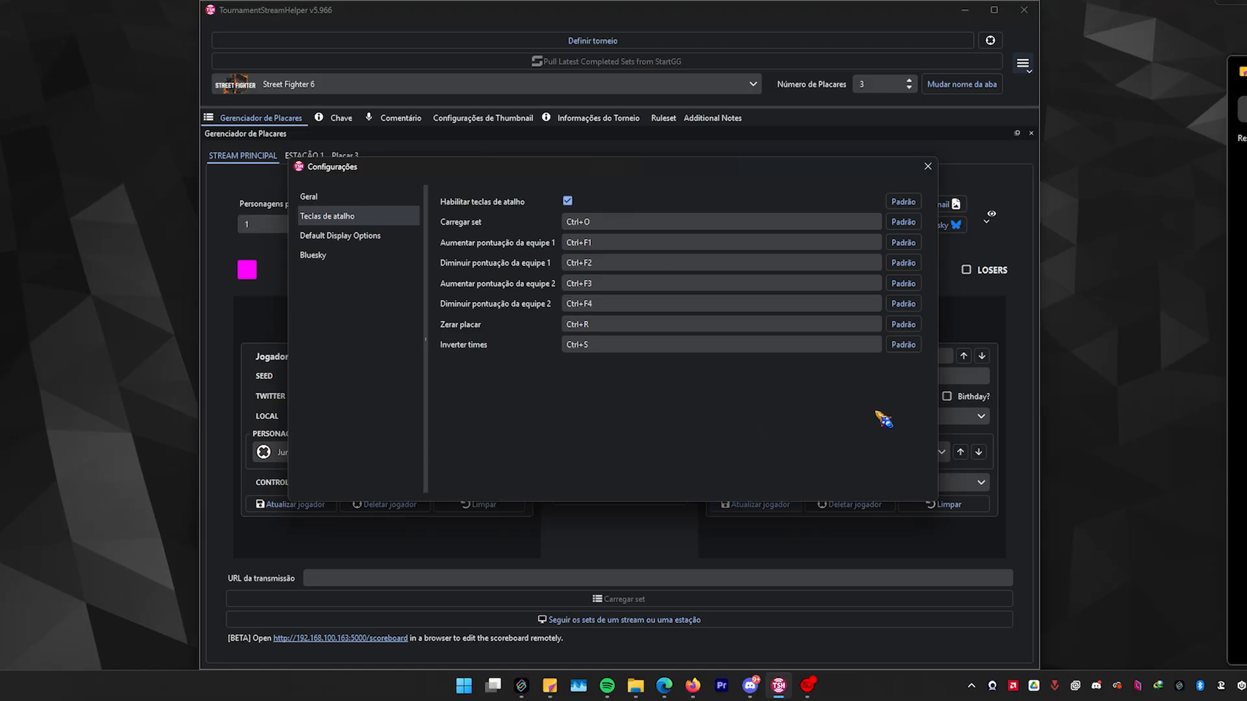
{"action": "left_click_drag", "start_coordinate": [778, 170], "coordinate": [796, 180]}
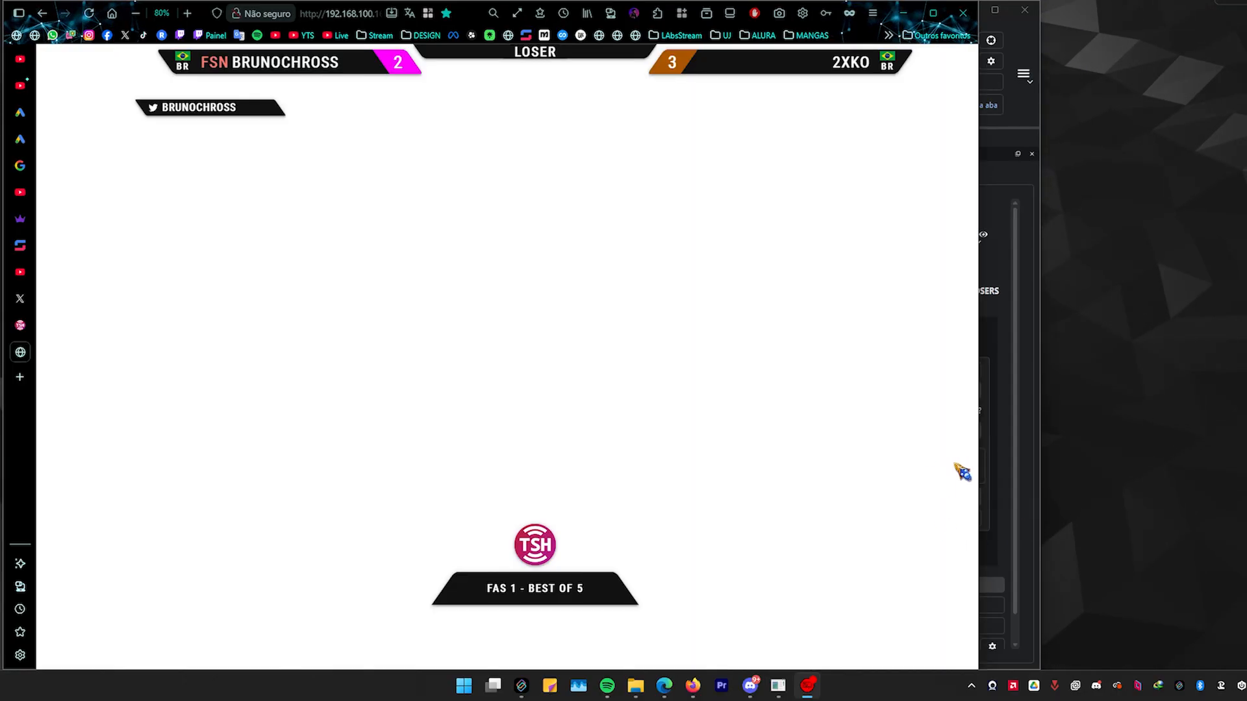
Bring TournamentStreamHelper to the front and check the browser links shown in the scoreboard manager and the Ruleset section
{"action": "left_click", "coordinate": [1013, 454]}
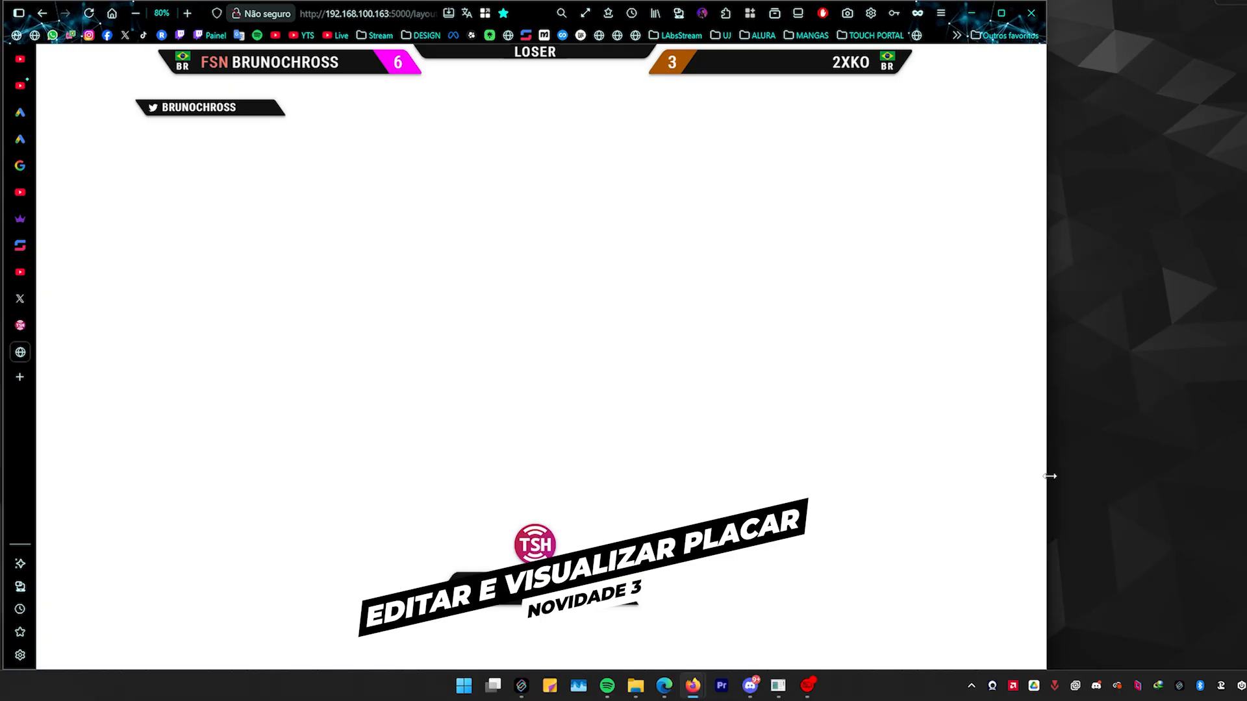
{"action": "left_click_drag", "start_coordinate": [1050, 476], "coordinate": [899, 475]}
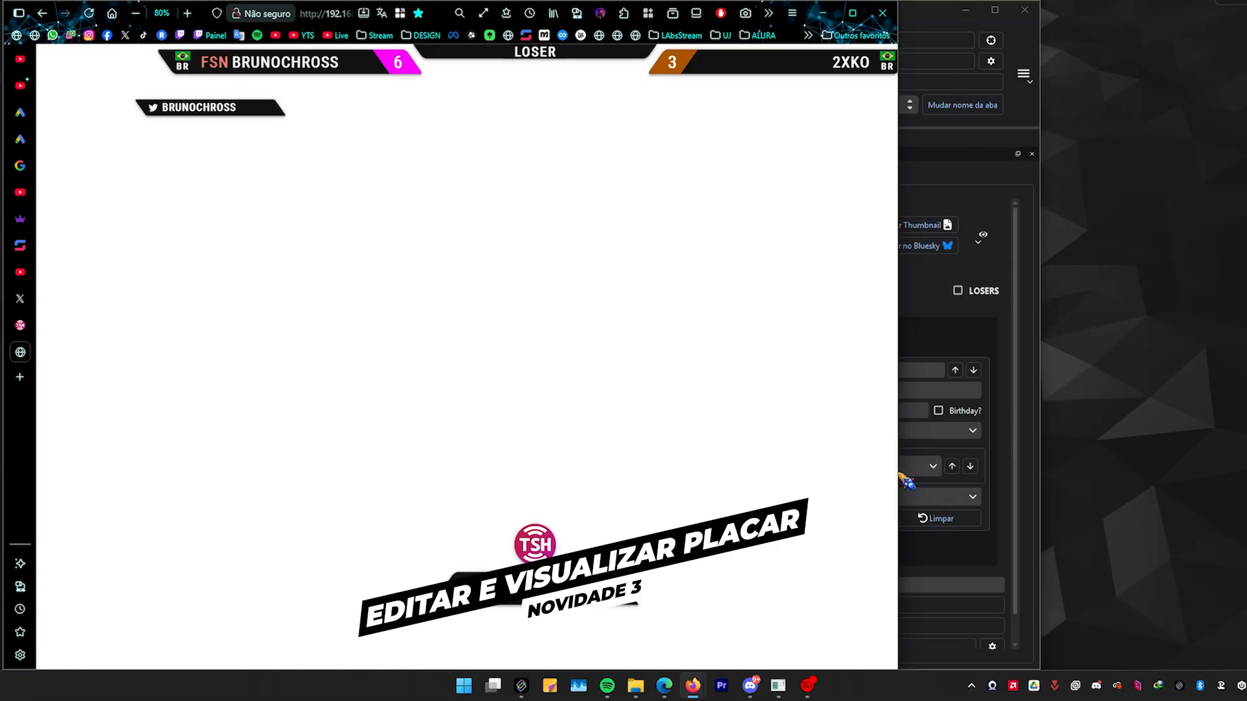
{"action": "left_click", "coordinate": [993, 338]}
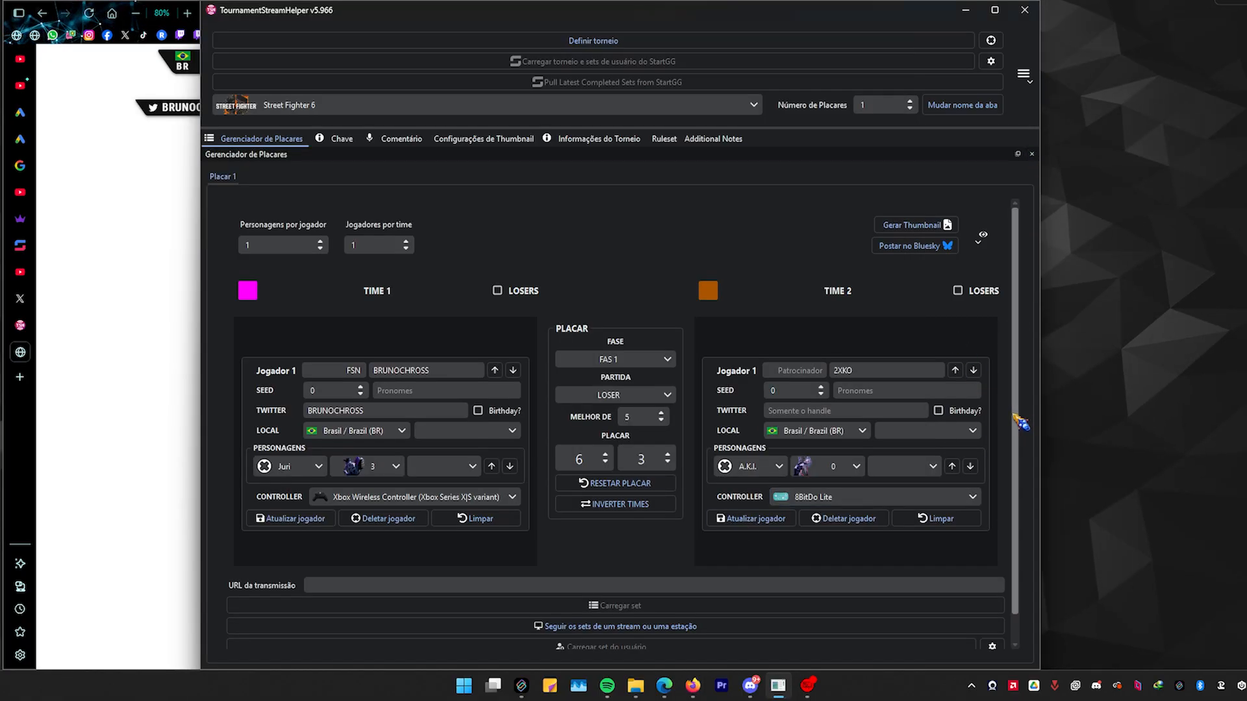
{"action": "scroll", "coordinate": [1017, 554], "scroll_direction": "down", "scroll_amount": 1}
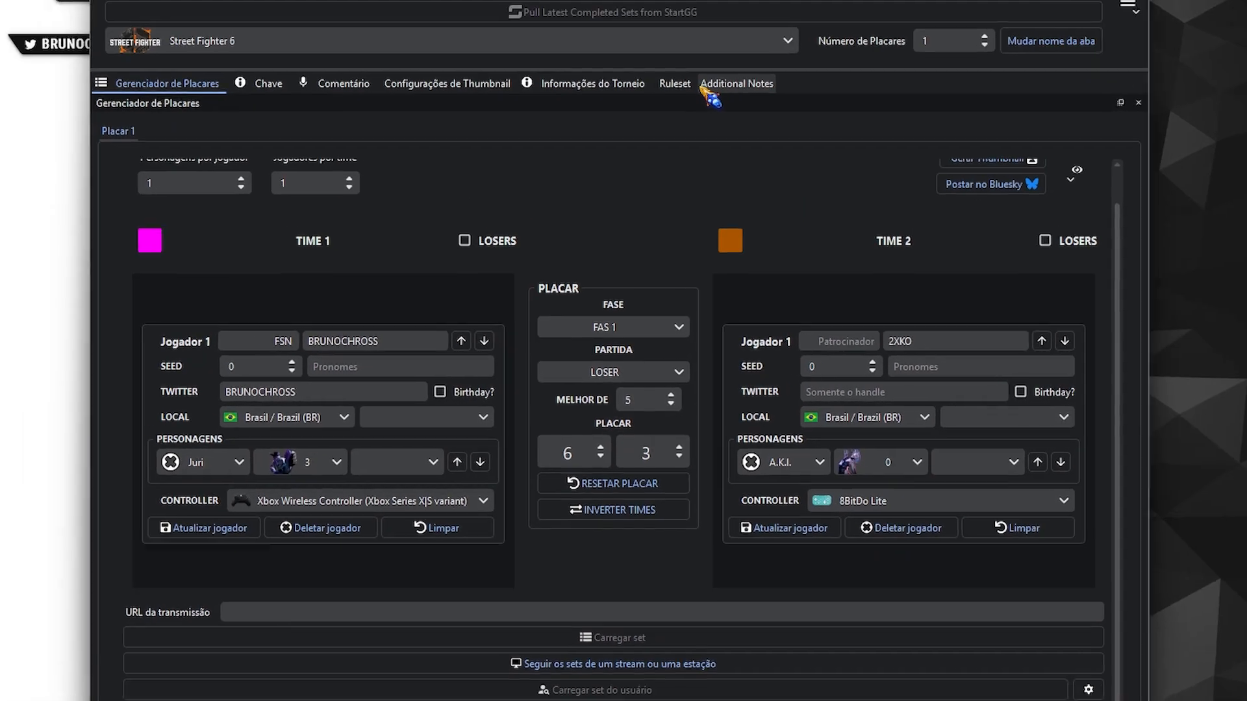
{"action": "left_click", "coordinate": [671, 135]}
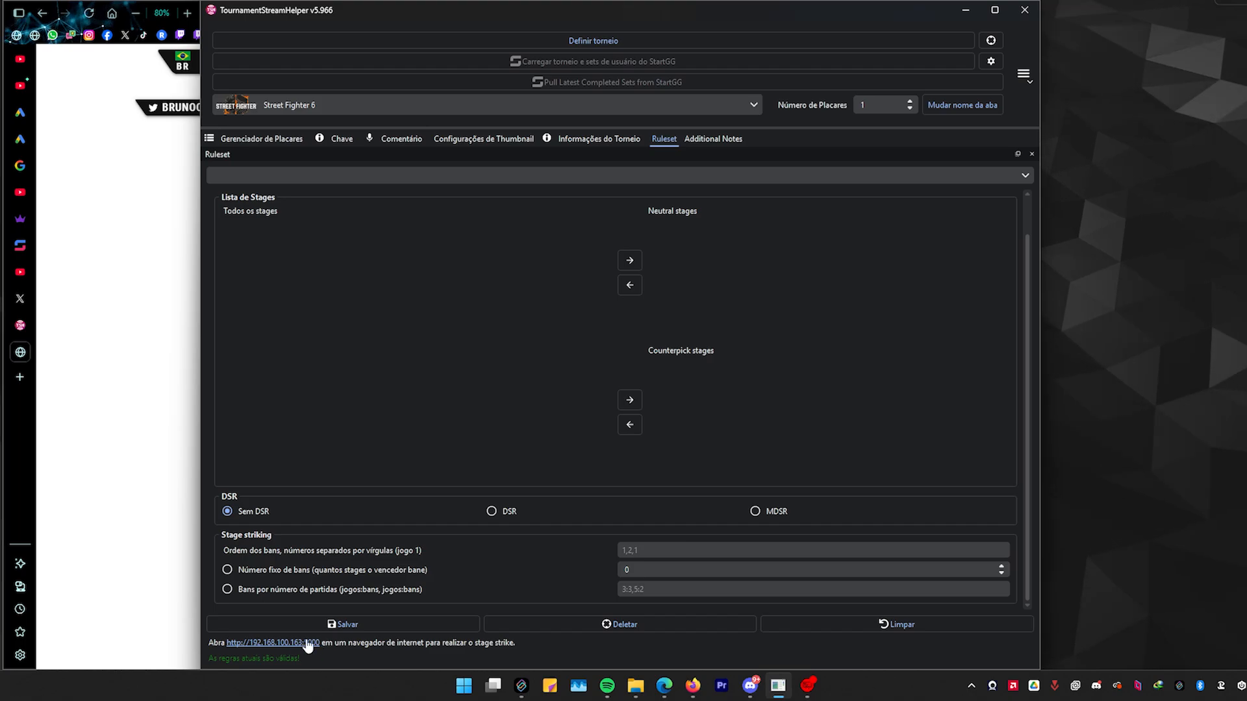
{"action": "left_click", "coordinate": [266, 139]}
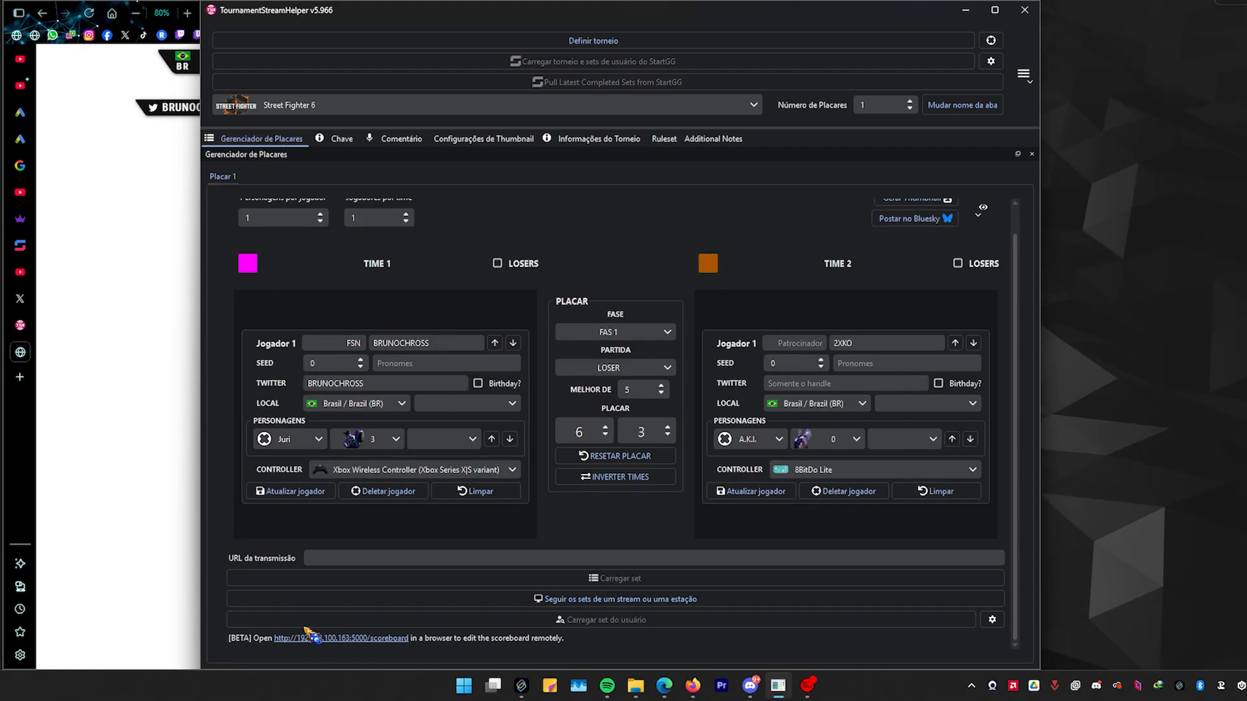
Compare the web scoreboard editor with the overlay page, and widen the browser window around the overlay
{"action": "left_click", "coordinate": [39, 335]}
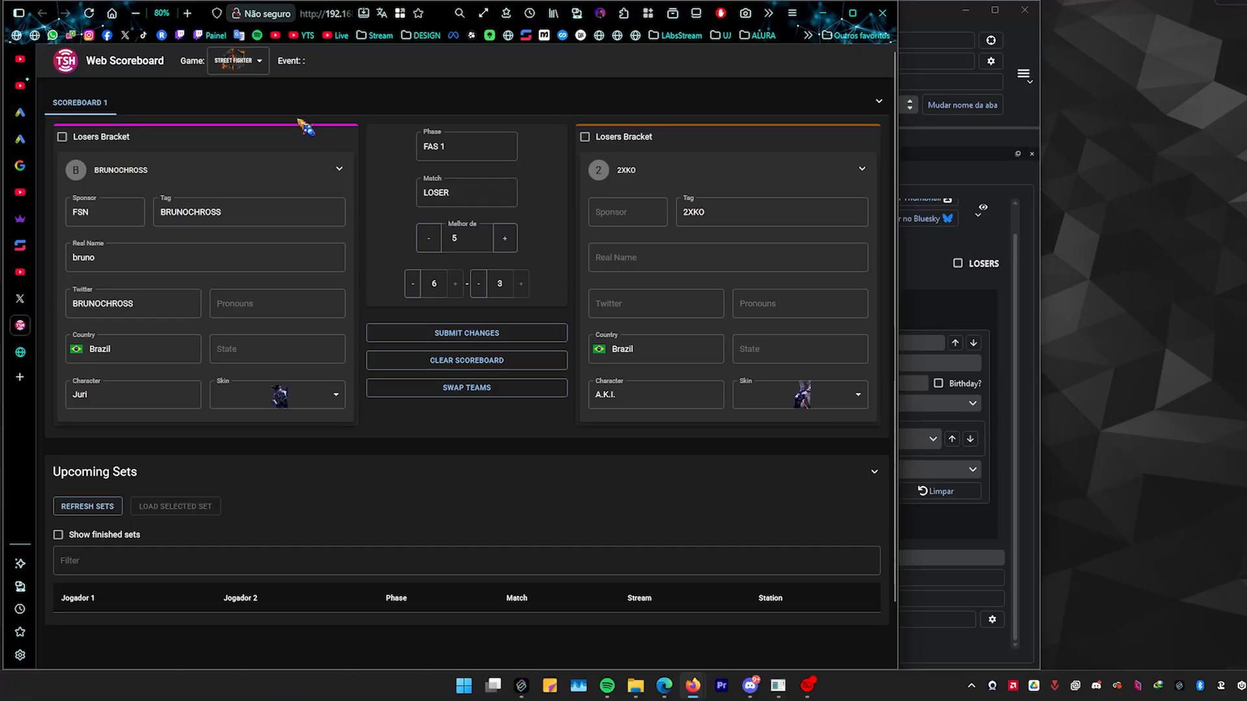
{"action": "left_click", "coordinate": [20, 355]}
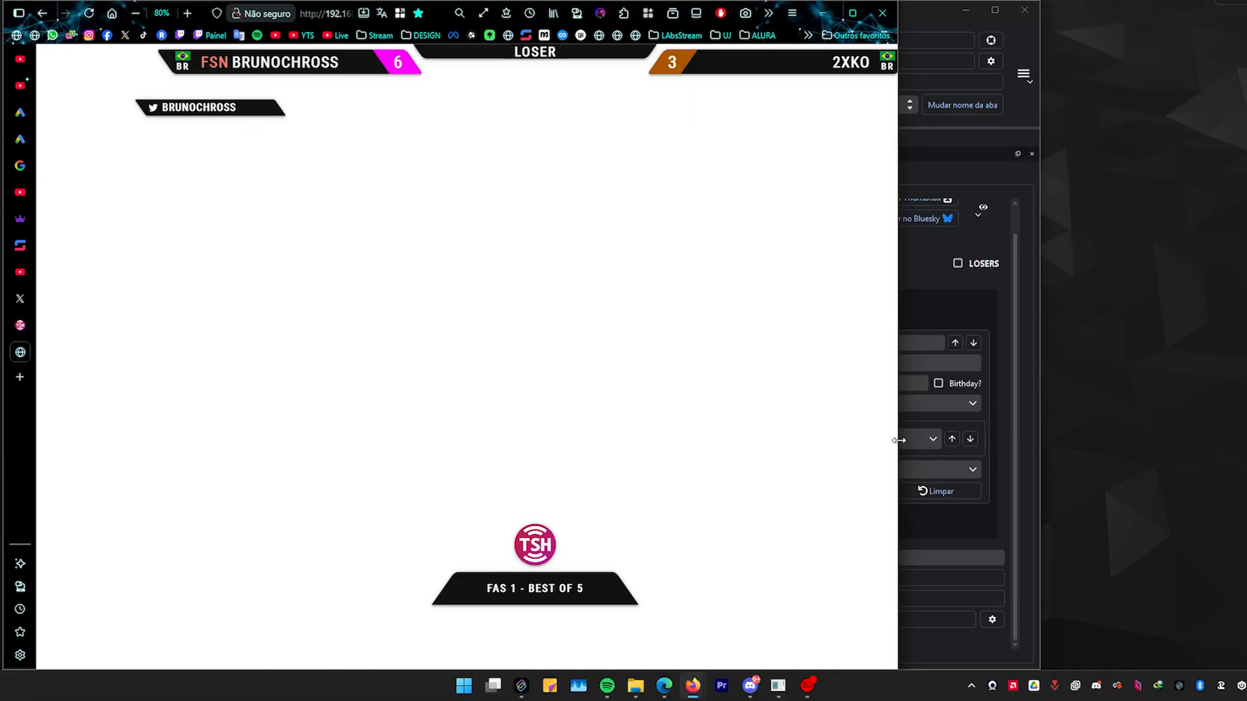
{"action": "left_click_drag", "start_coordinate": [898, 441], "coordinate": [1246, 396]}
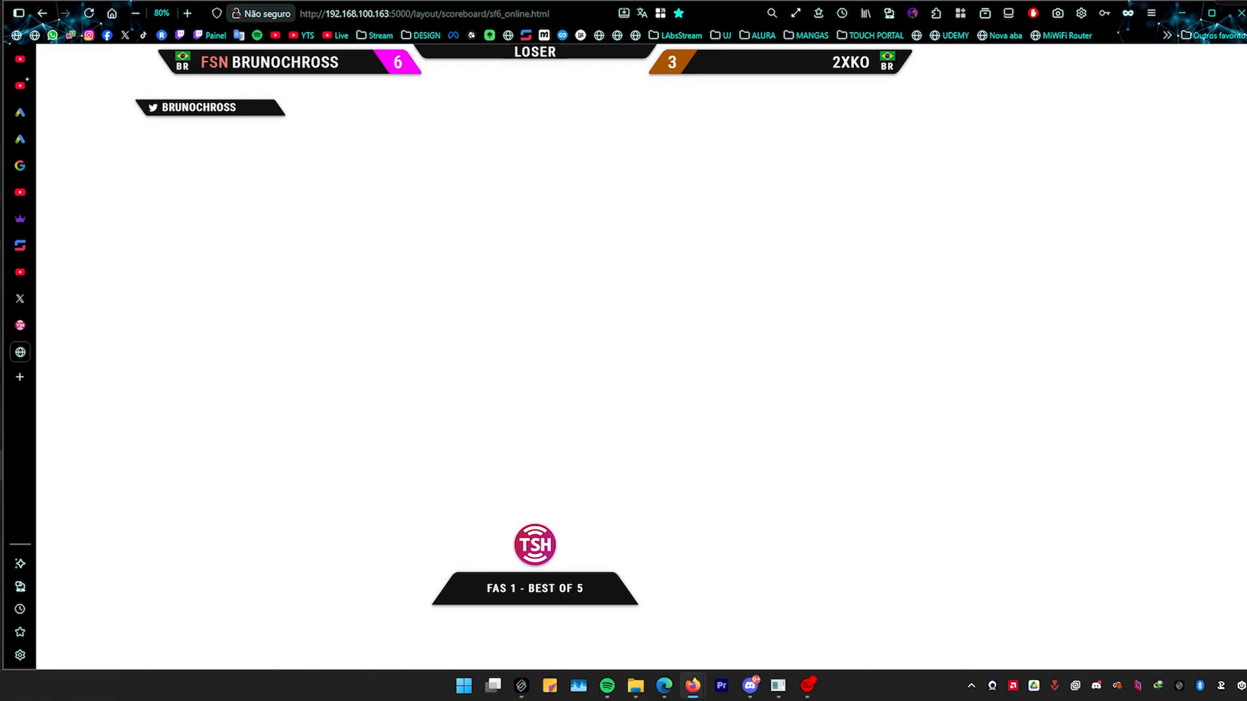
Examine the overlay's address, highlighting the /layout/scoreboard/ path and the sf6_online.html file name
{"action": "left_click", "coordinate": [354, 14]}
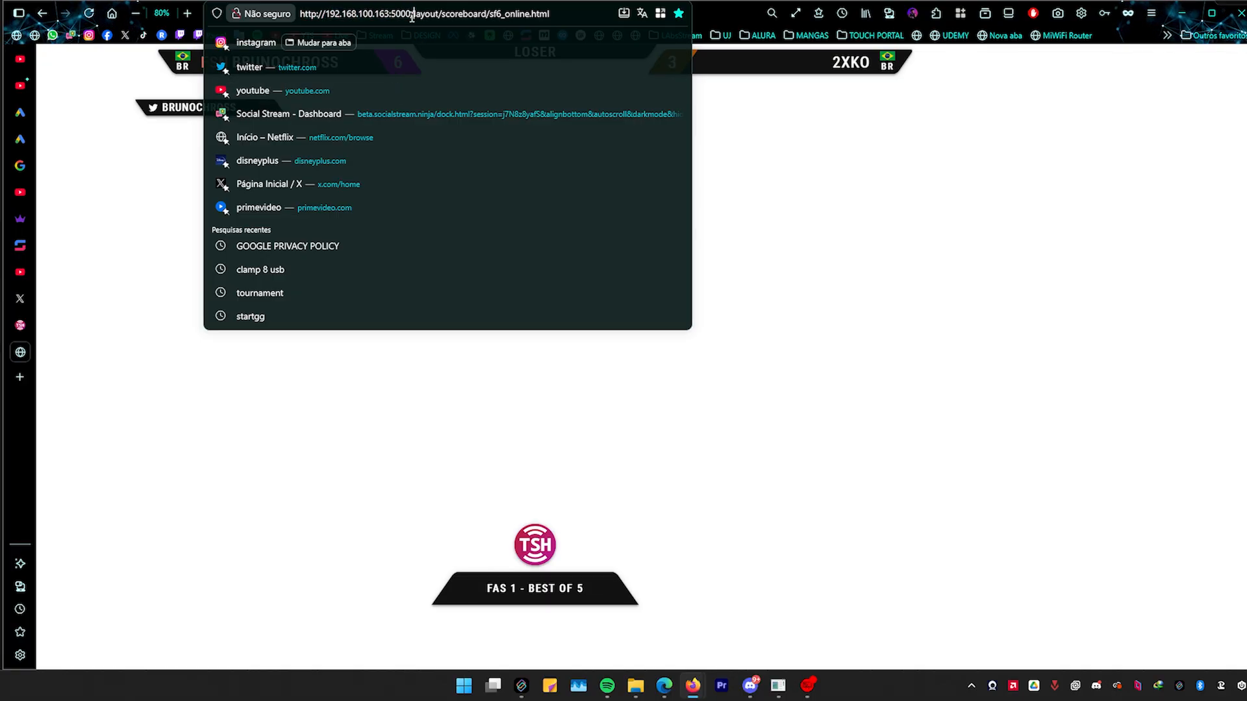
{"action": "left_click_drag", "start_coordinate": [412, 14], "coordinate": [473, 11]}
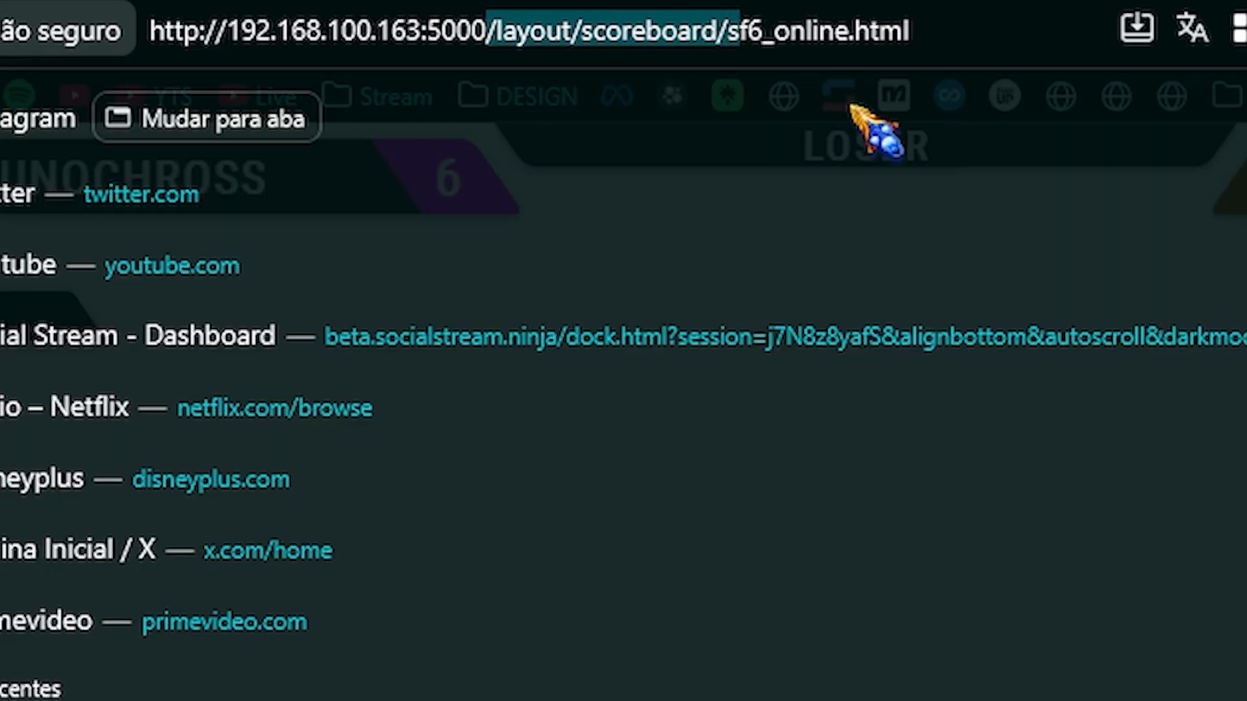
{"action": "left_click_drag", "start_coordinate": [957, 30], "coordinate": [752, 49]}
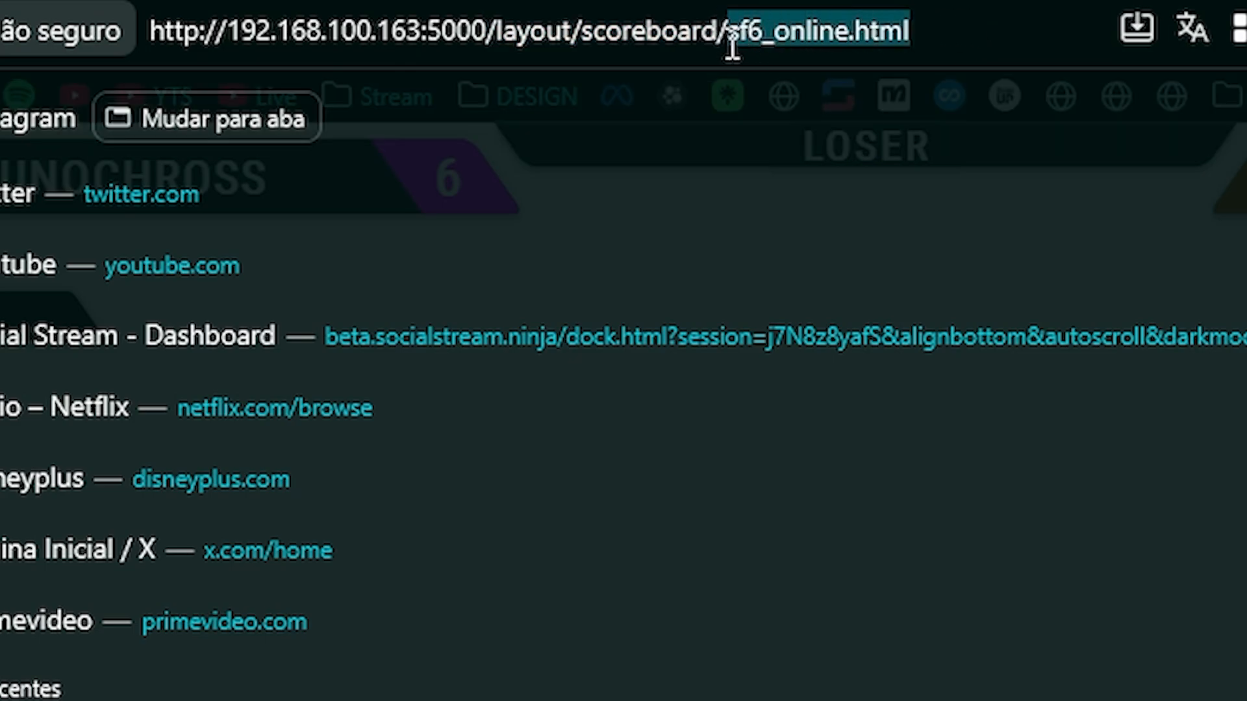
{"action": "left_click", "coordinate": [623, 698]}
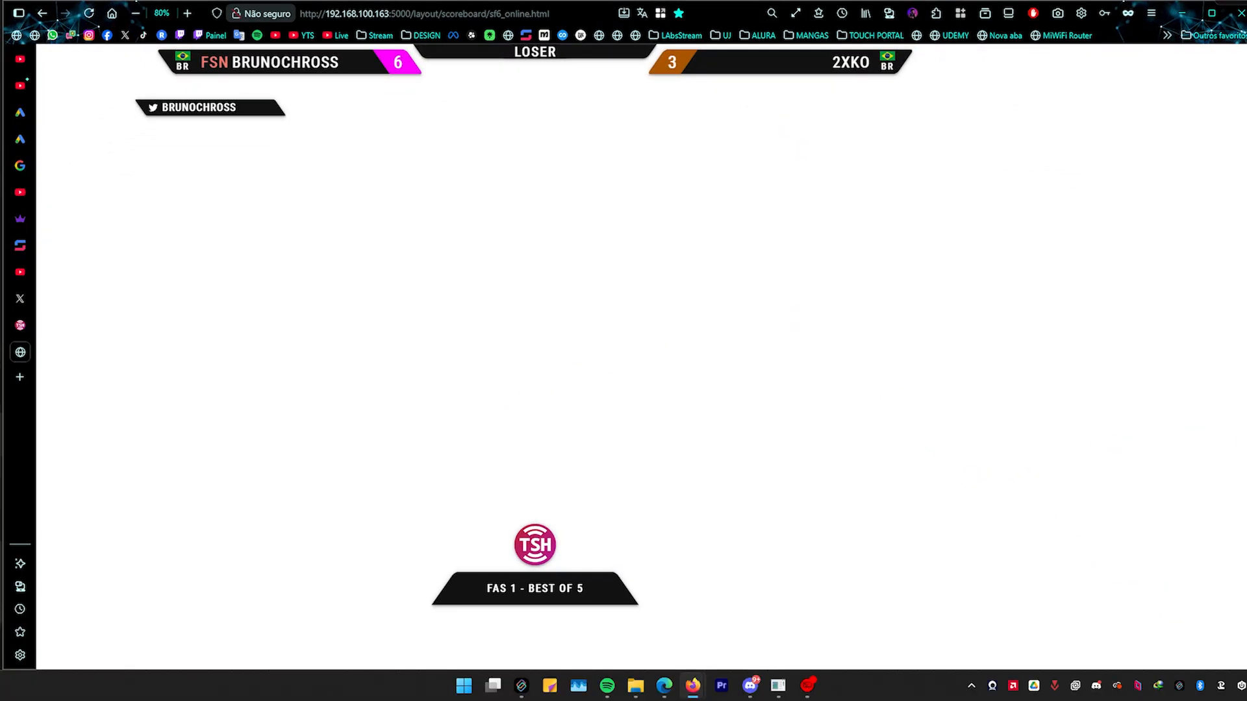
Open the developer tools on the overlay page, dock them beside it, and widen the browser window and the inspector
{"action": "left_click_drag", "start_coordinate": [1244, 456], "coordinate": [1130, 479]}
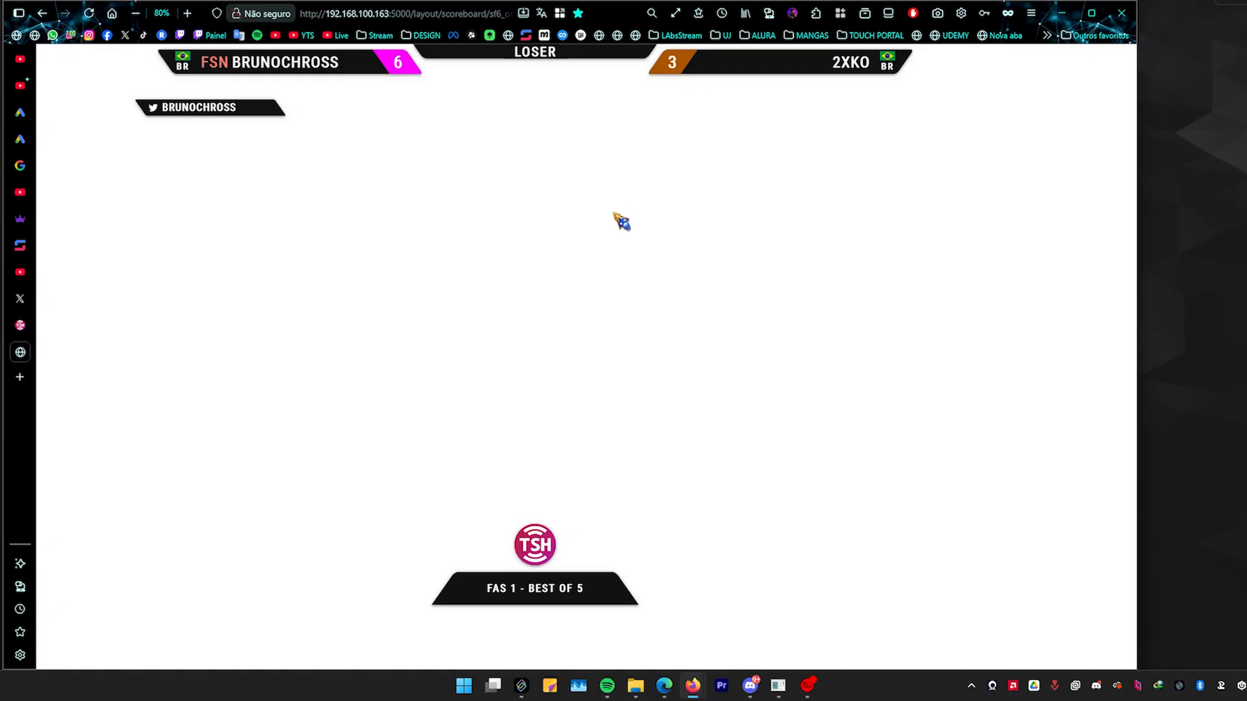
{"action": "key", "text": "F12"}
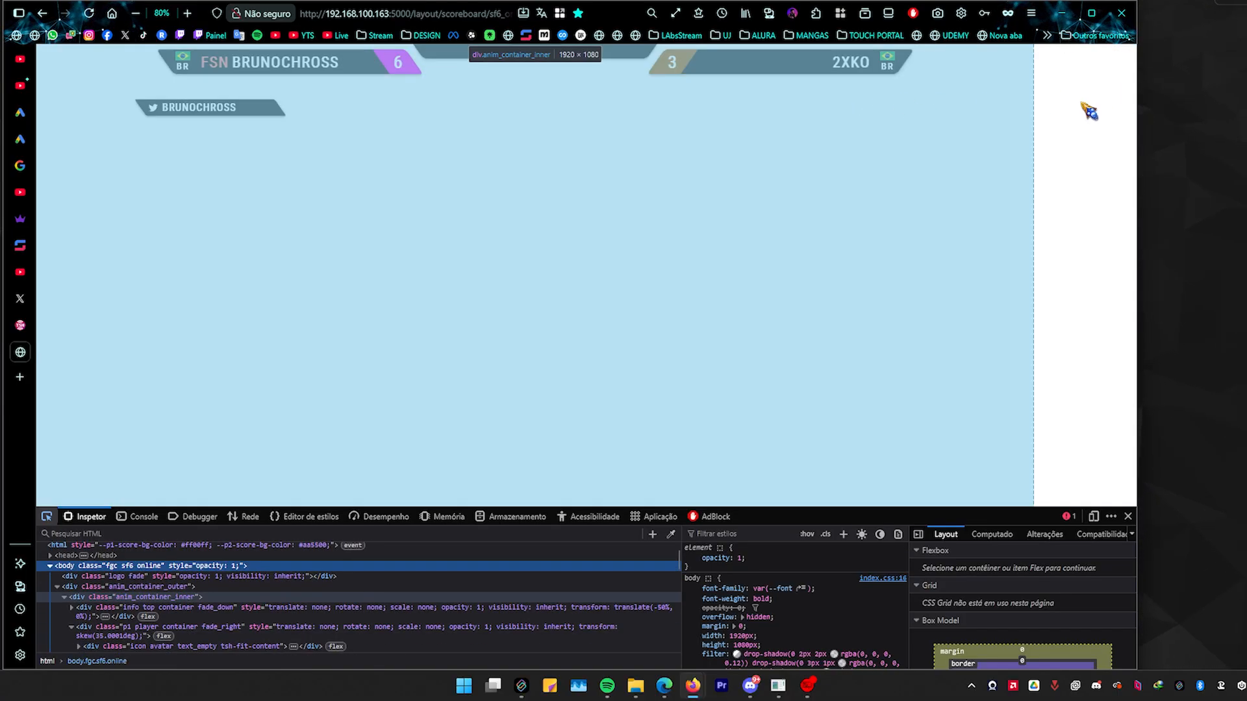
{"action": "left_click", "coordinate": [1088, 111]}
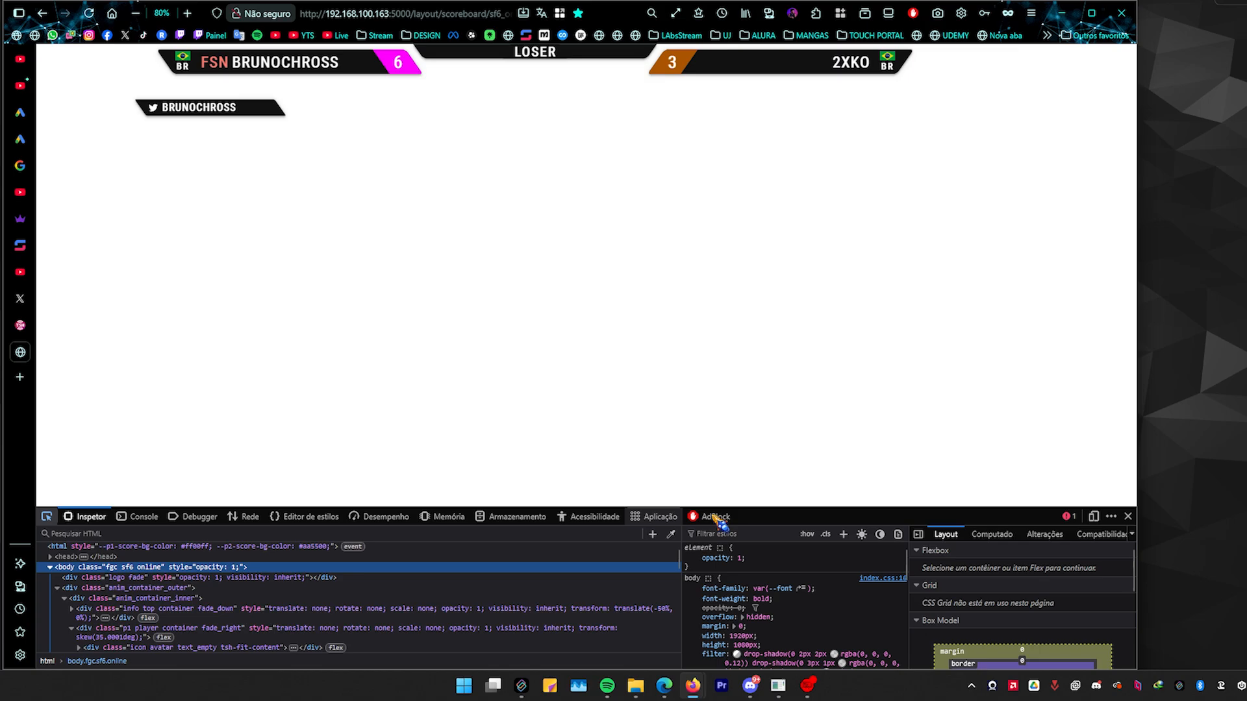
{"action": "left_click", "coordinate": [1112, 518]}
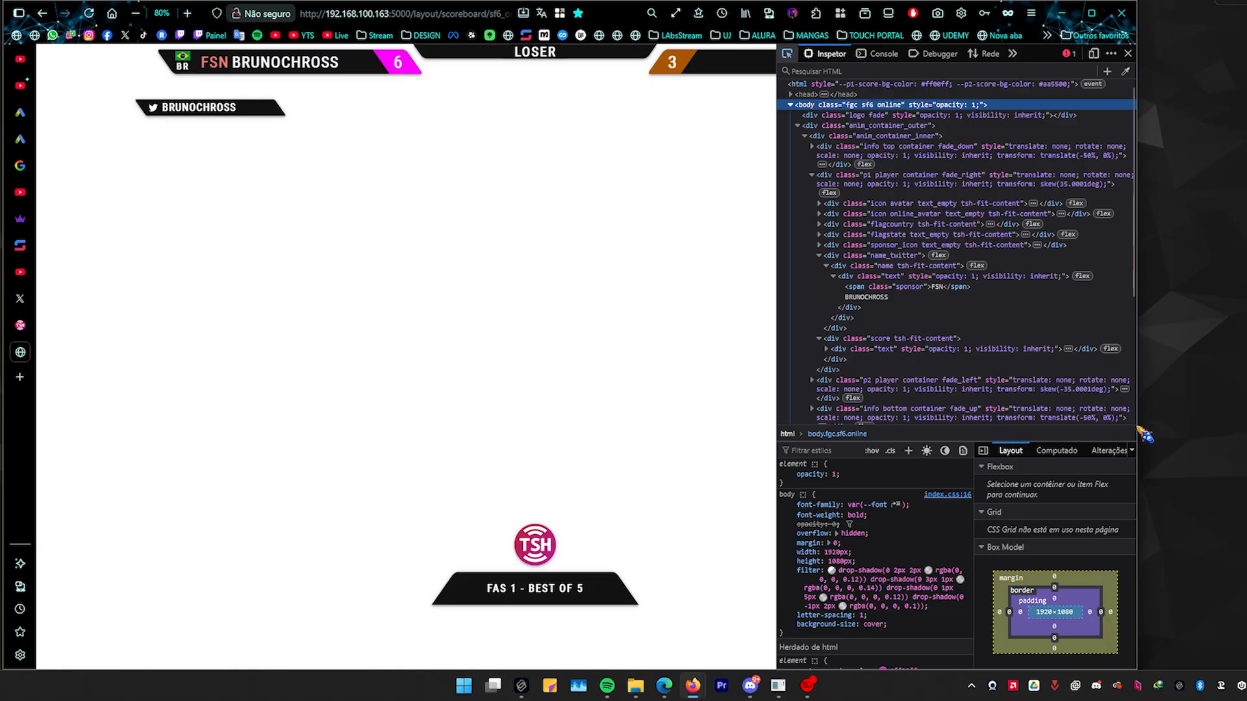
{"action": "left_click_drag", "start_coordinate": [1138, 426], "coordinate": [1237, 425]}
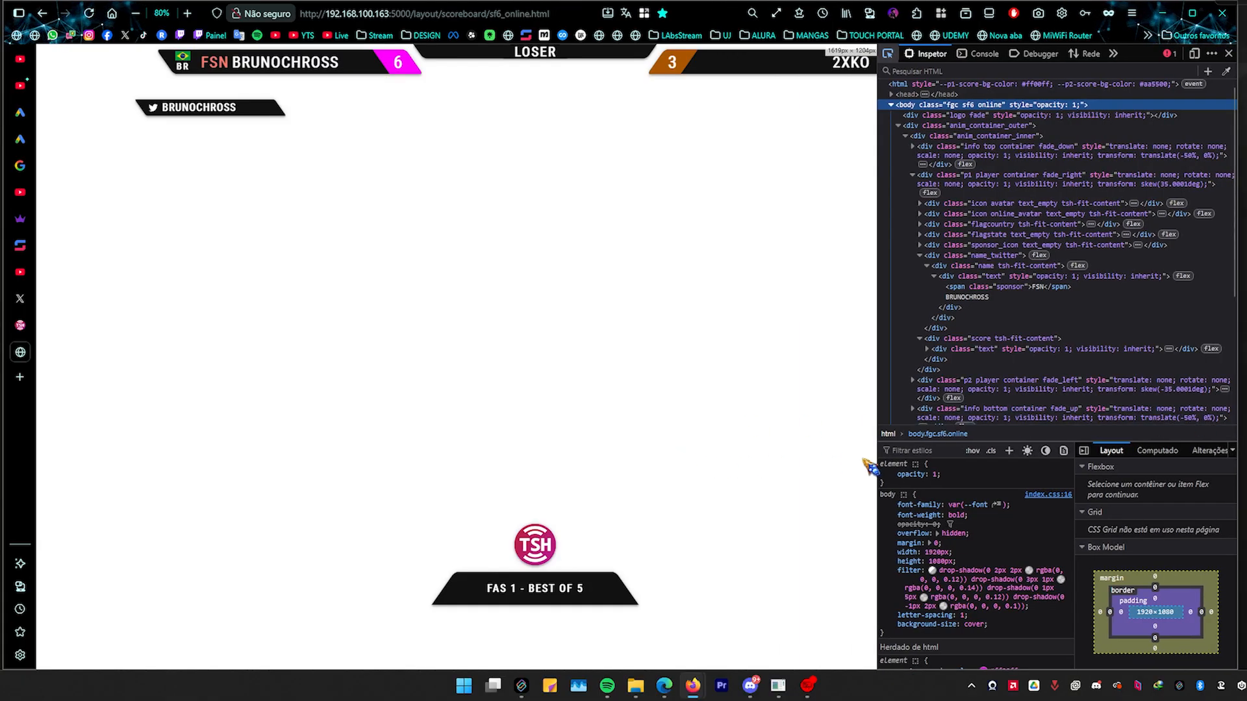
{"action": "left_click_drag", "start_coordinate": [874, 458], "coordinate": [765, 462]}
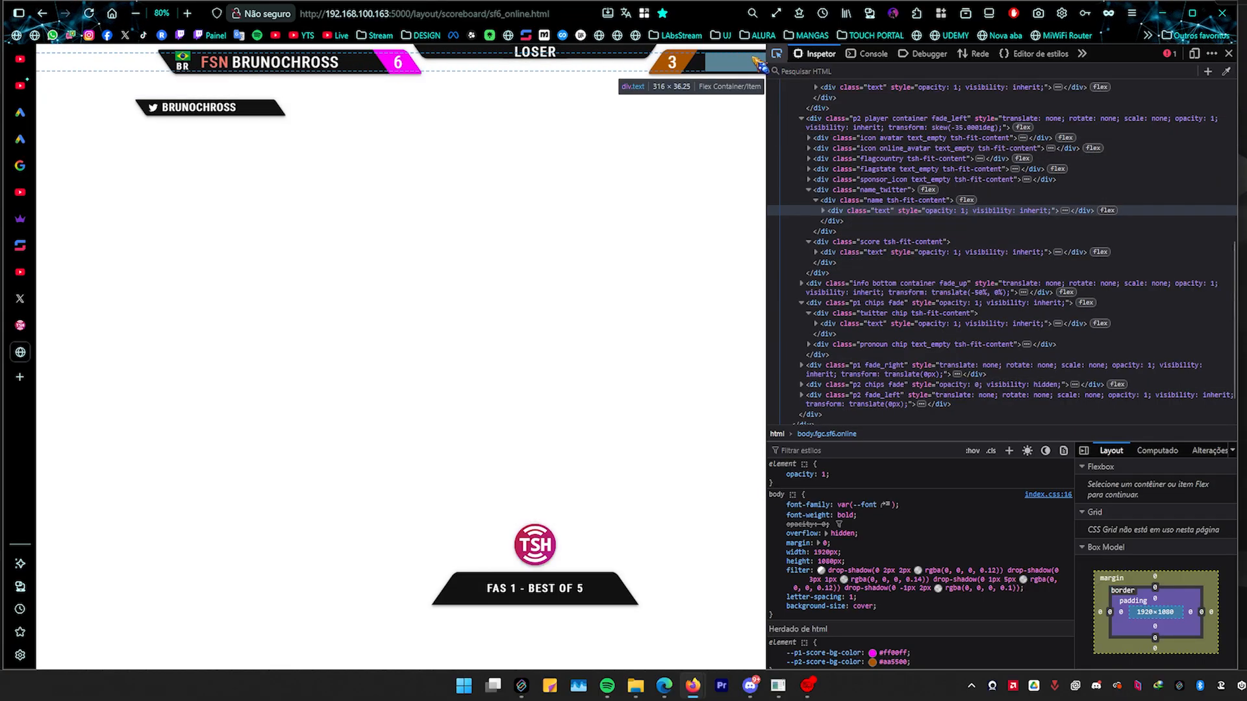
Set the overlay's --text-color variable in the :root styles to the red #e30a0a
{"action": "scroll", "coordinate": [922, 558], "scroll_direction": "down", "scroll_amount": 5}
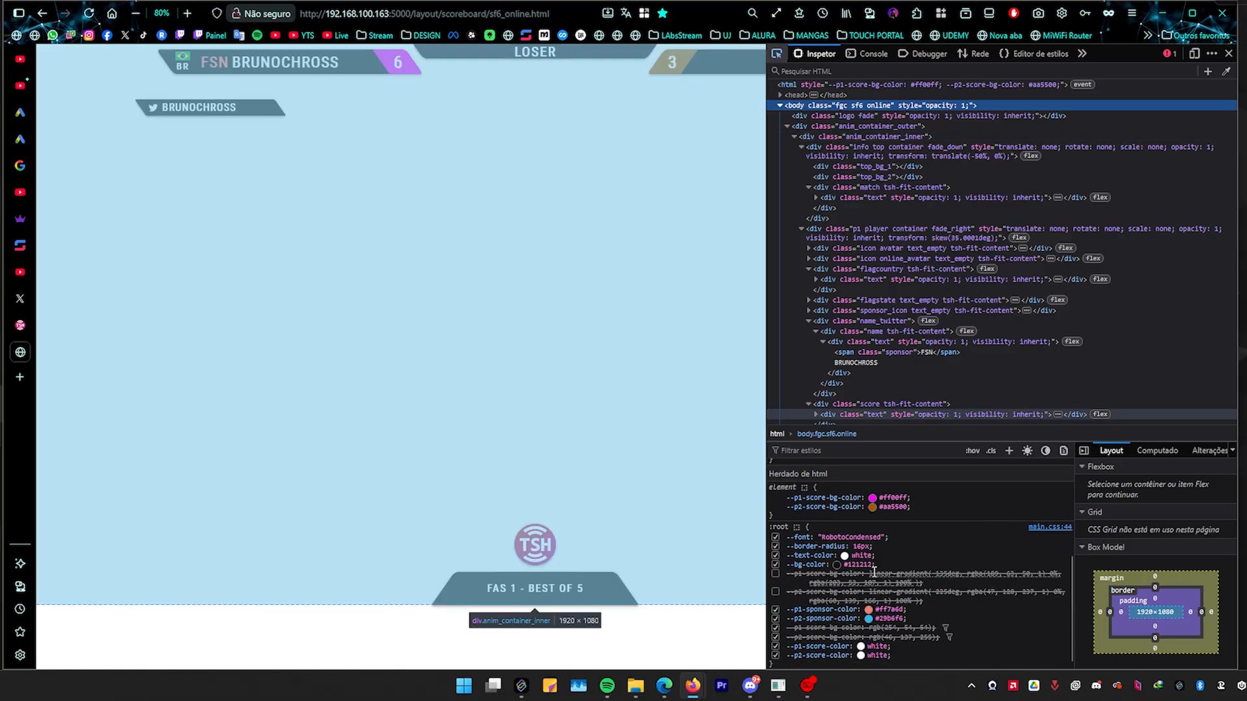
{"action": "left_click", "coordinate": [844, 556]}
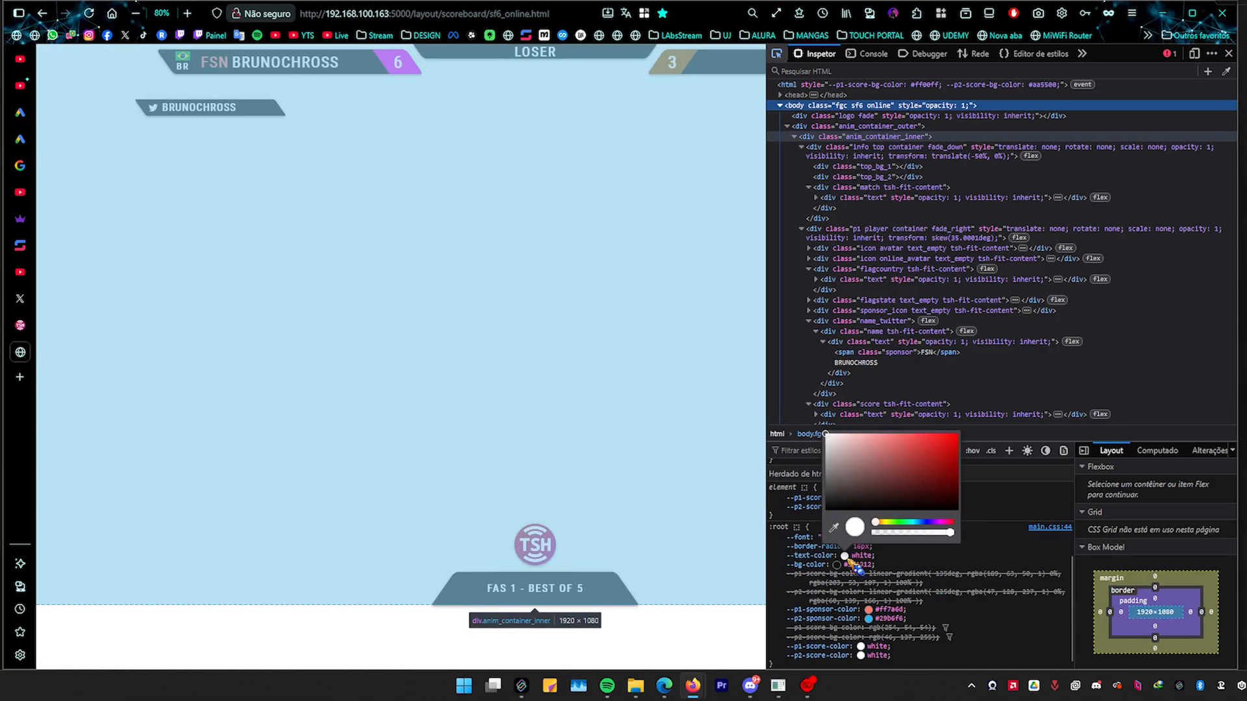
{"action": "left_click_drag", "start_coordinate": [955, 445], "coordinate": [953, 444]}
{"action": "left_click", "coordinate": [1034, 494]}
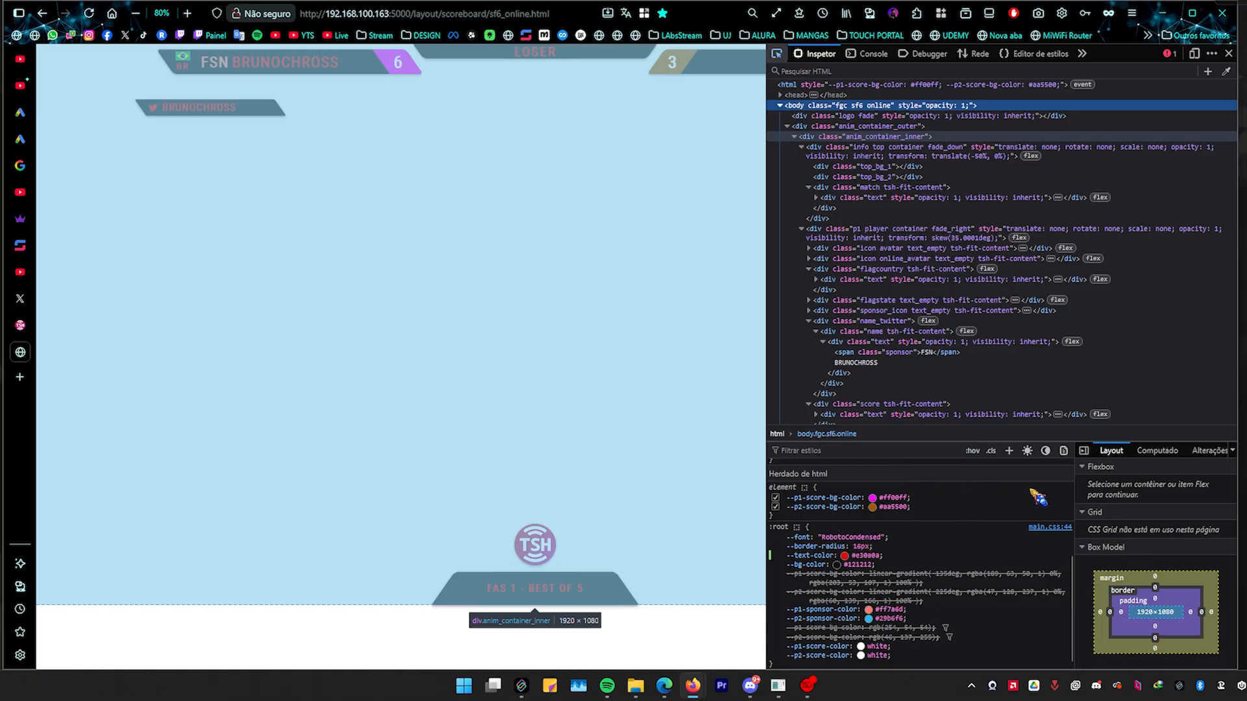
{"action": "left_click", "coordinate": [393, 235]}
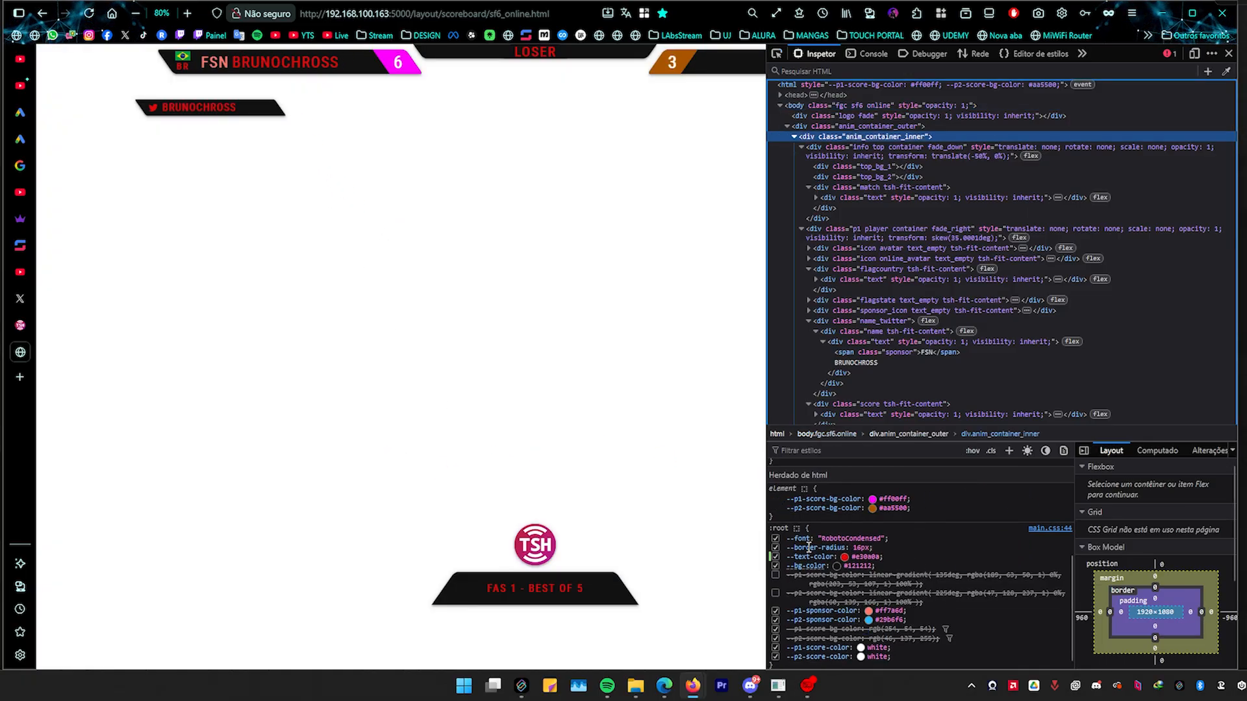
Change the overlay's --bg-color variable through red shades and set it to black, #000
{"action": "left_click", "coordinate": [837, 567]}
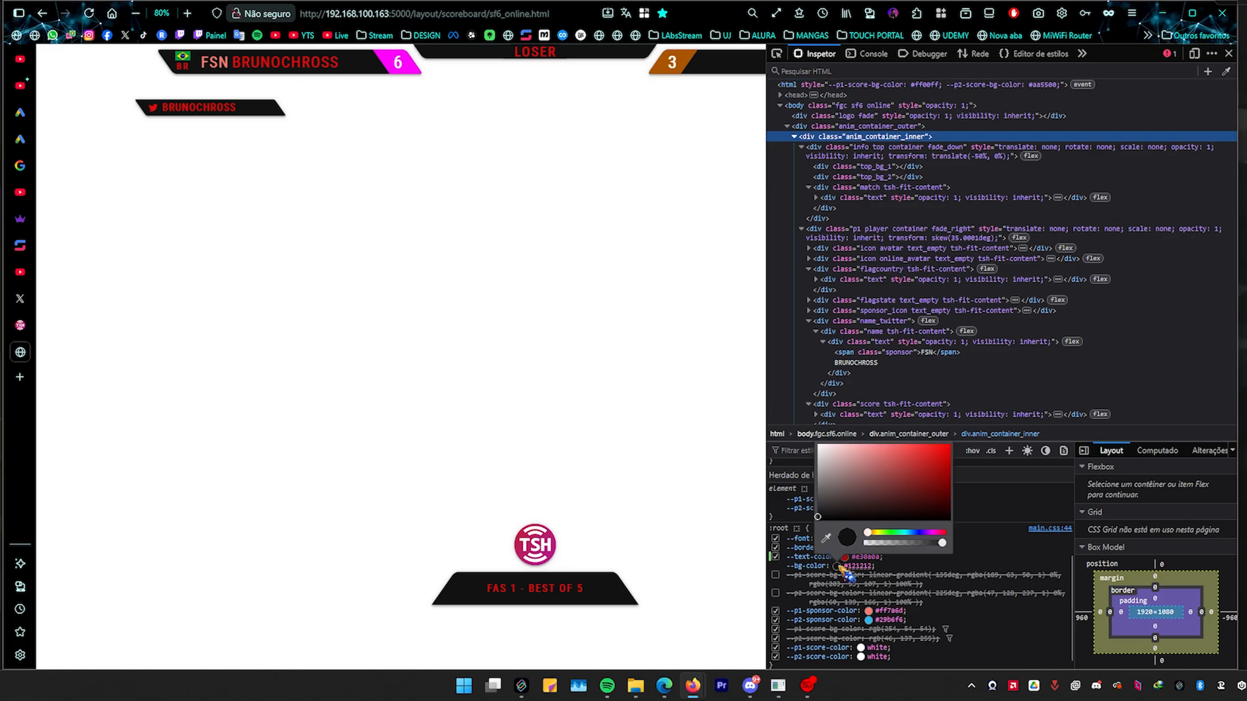
{"action": "mouse_move", "coordinate": [882, 500]}
{"action": "left_mouse_down"}
{"action": "mouse_move", "coordinate": [925, 495]}
{"action": "mouse_move", "coordinate": [940, 476]}
{"action": "left_mouse_up"}
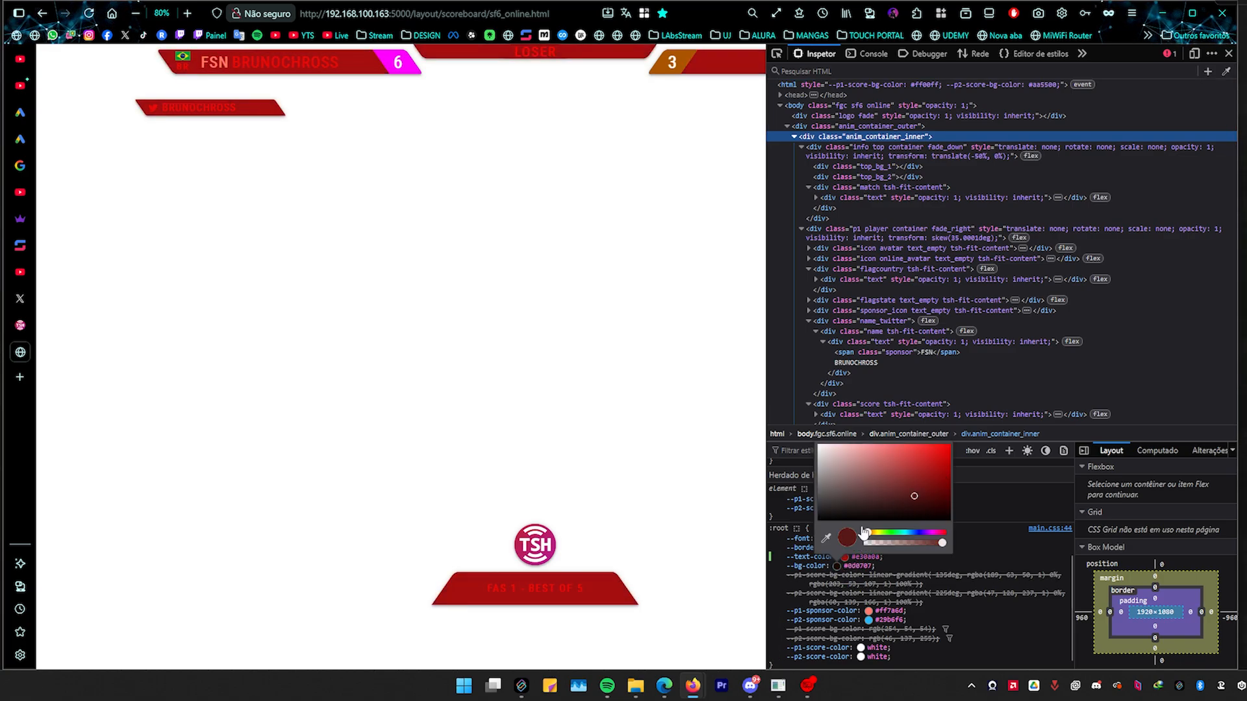
{"action": "left_click_drag", "start_coordinate": [864, 533], "coordinate": [814, 538]}
{"action": "left_click", "coordinate": [810, 531]}
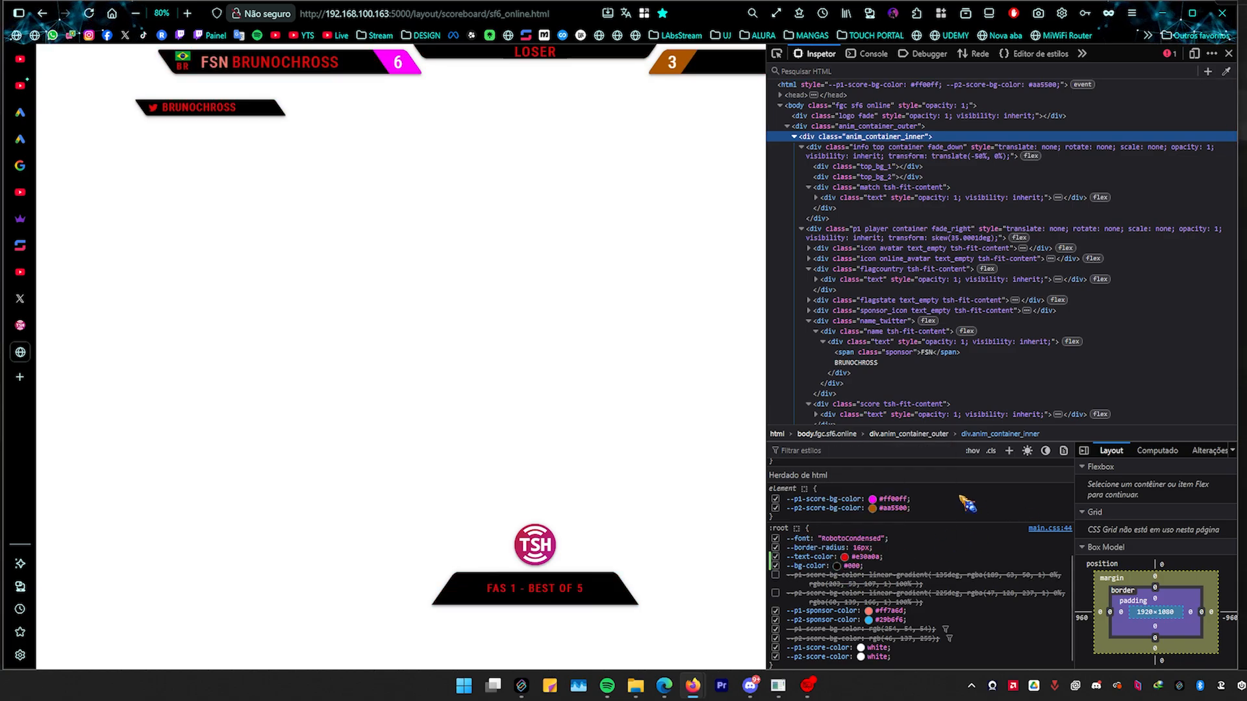
Examine the remaining color variables and the overlay's HTML elements in the inspector, adjusting its pane sizes
{"action": "left_click", "coordinate": [1008, 496]}
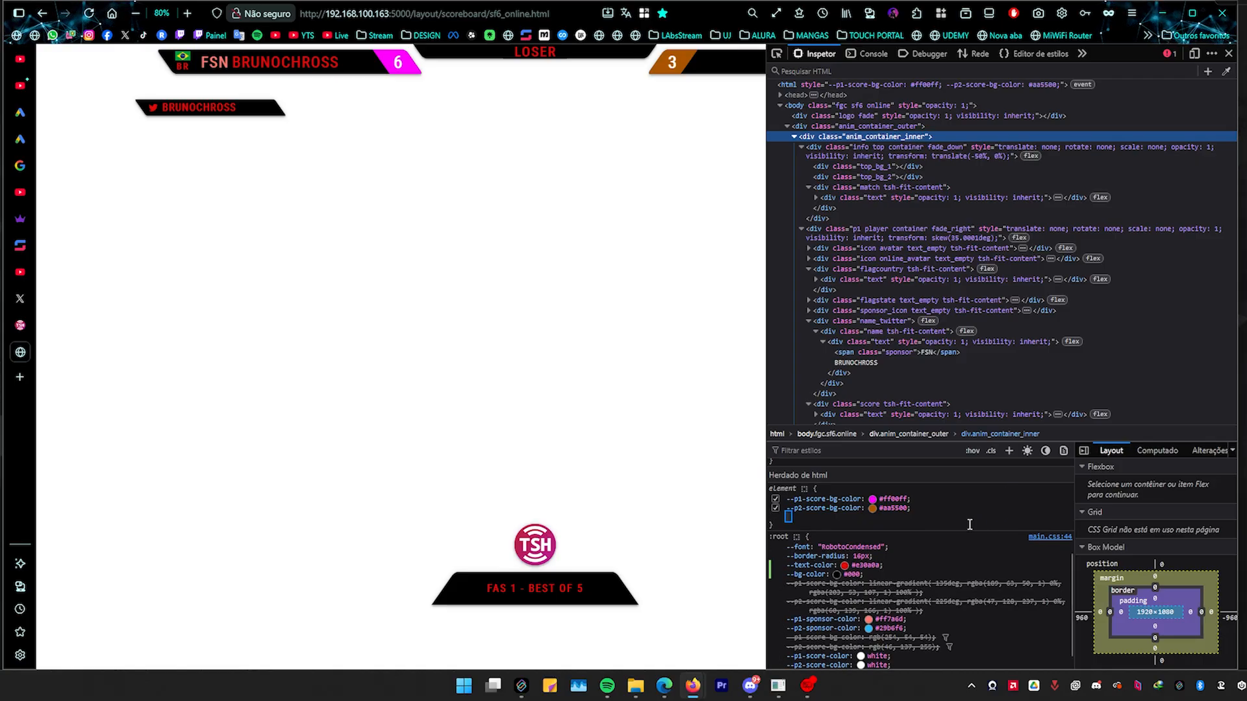
{"action": "scroll", "coordinate": [905, 576], "scroll_direction": "down", "scroll_amount": 1}
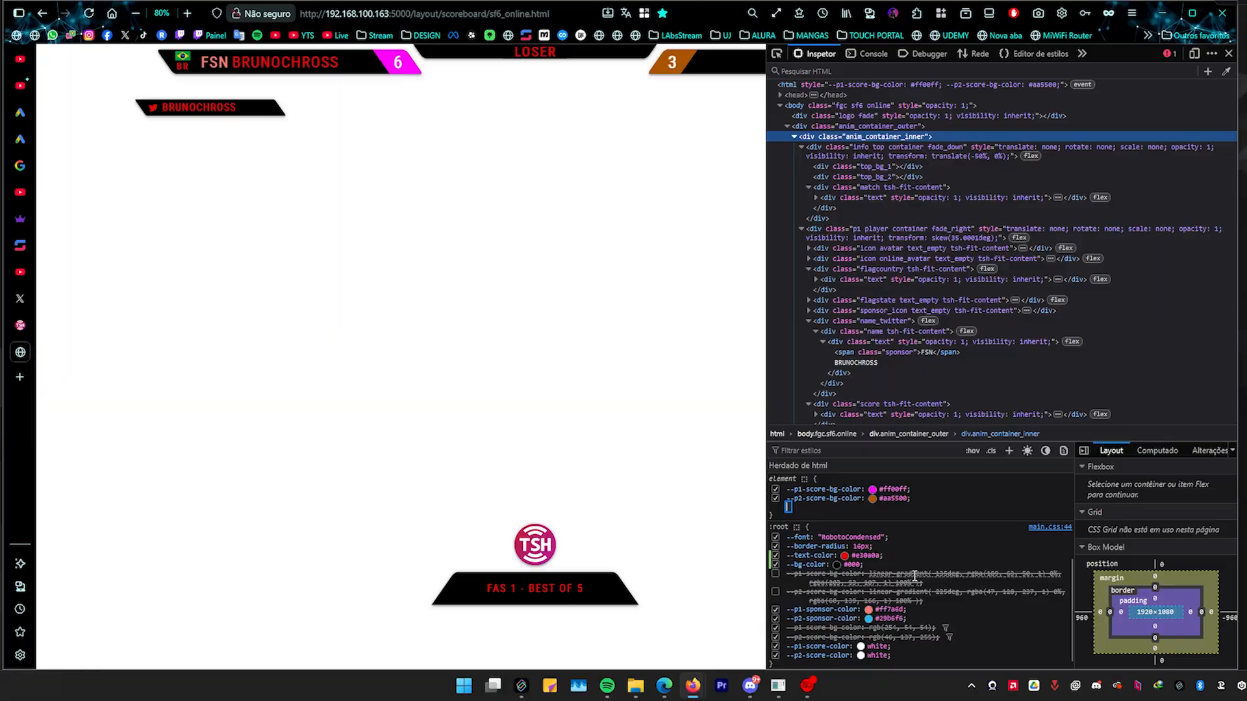
{"action": "scroll", "coordinate": [1000, 292], "scroll_direction": "down", "scroll_amount": 8}
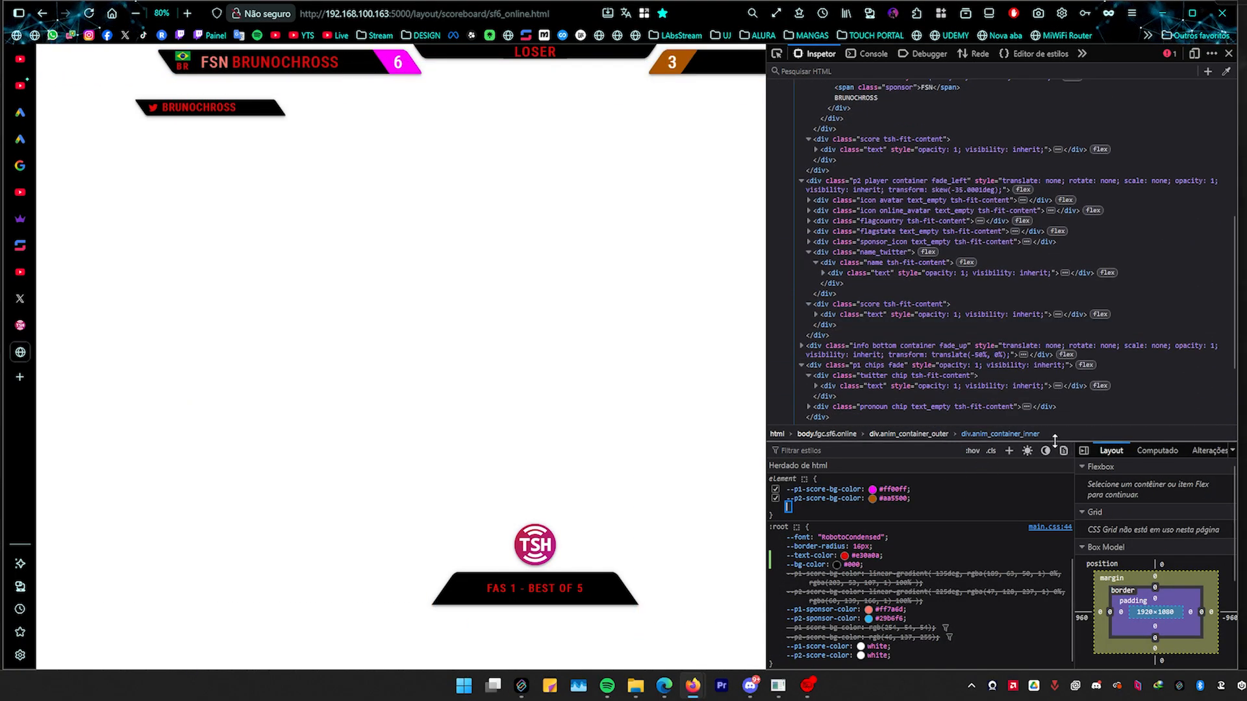
{"action": "mouse_move", "coordinate": [1054, 441]}
{"action": "left_mouse_down"}
{"action": "mouse_move", "coordinate": [1057, 411]}
{"action": "mouse_move", "coordinate": [1058, 437]}
{"action": "left_mouse_up"}
{"action": "left_click_drag", "start_coordinate": [1073, 624], "coordinate": [1074, 533]}
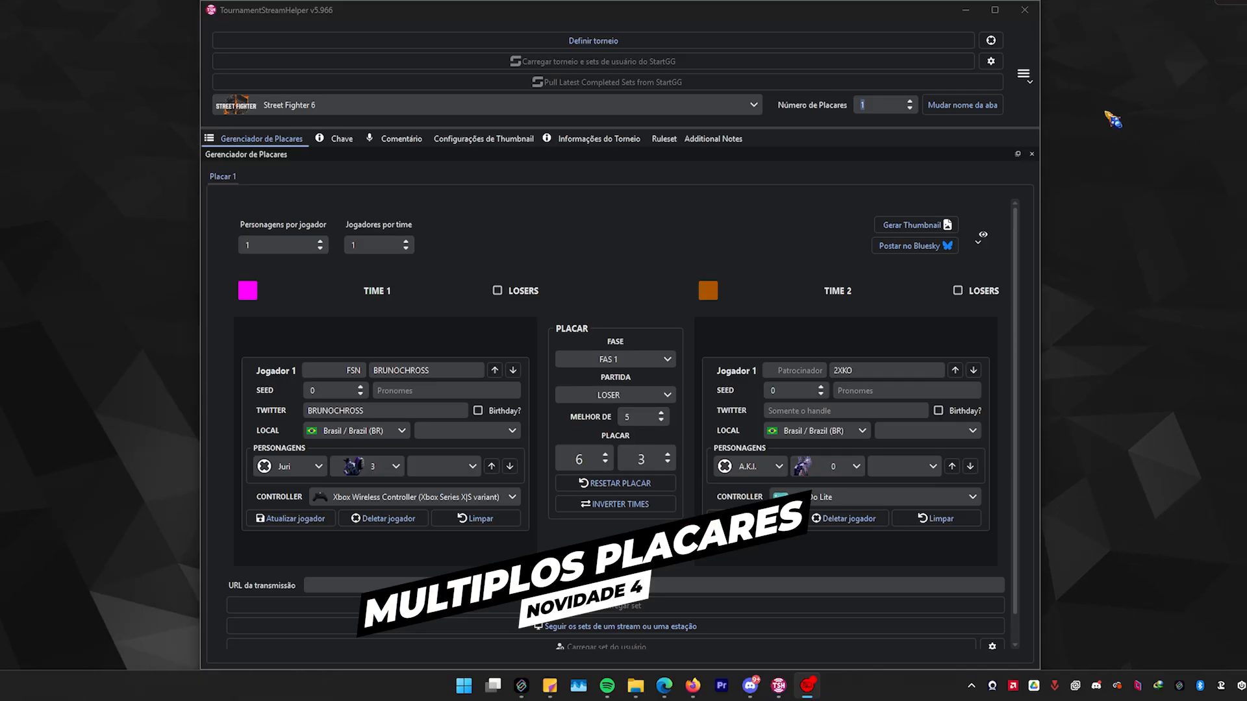
In TournamentStreamHelper, set the number of scoreboards to 2 and view the new scoreboard before returning to the first
{"action": "left_click", "coordinate": [836, 123]}
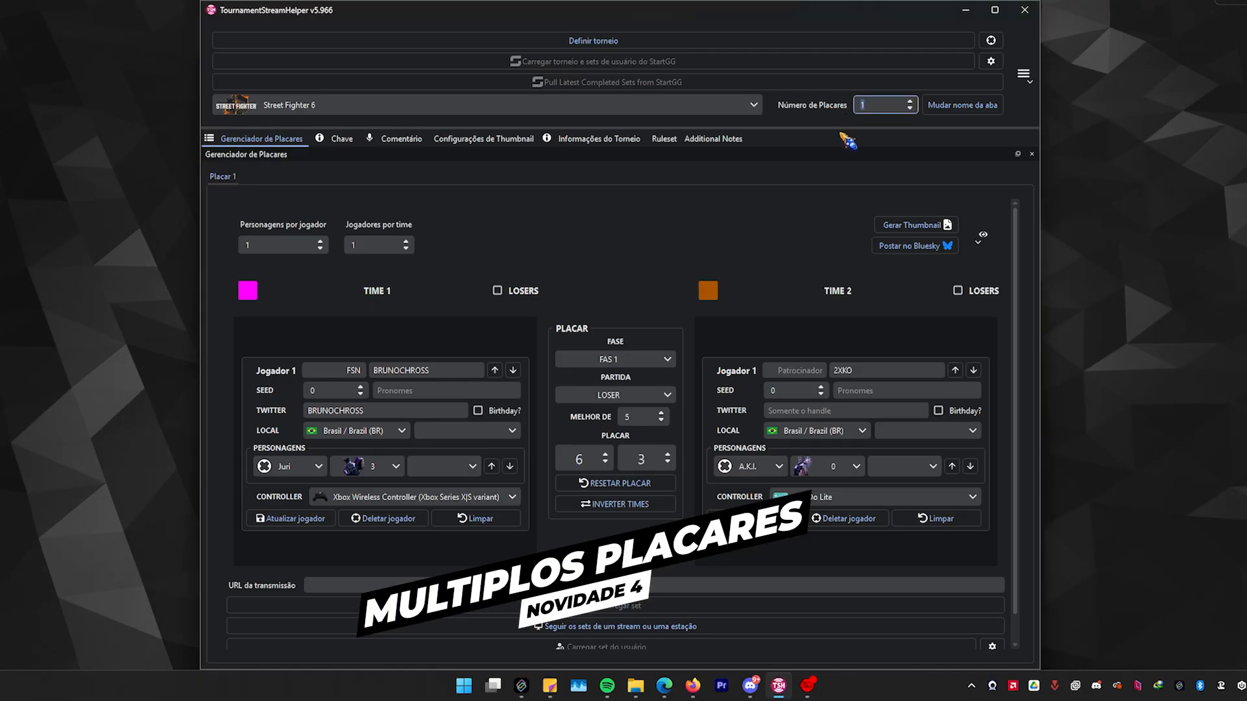
{"action": "scroll", "coordinate": [840, 134], "scroll_direction": "down", "scroll_amount": 1}
{"action": "left_click", "coordinate": [257, 138]}
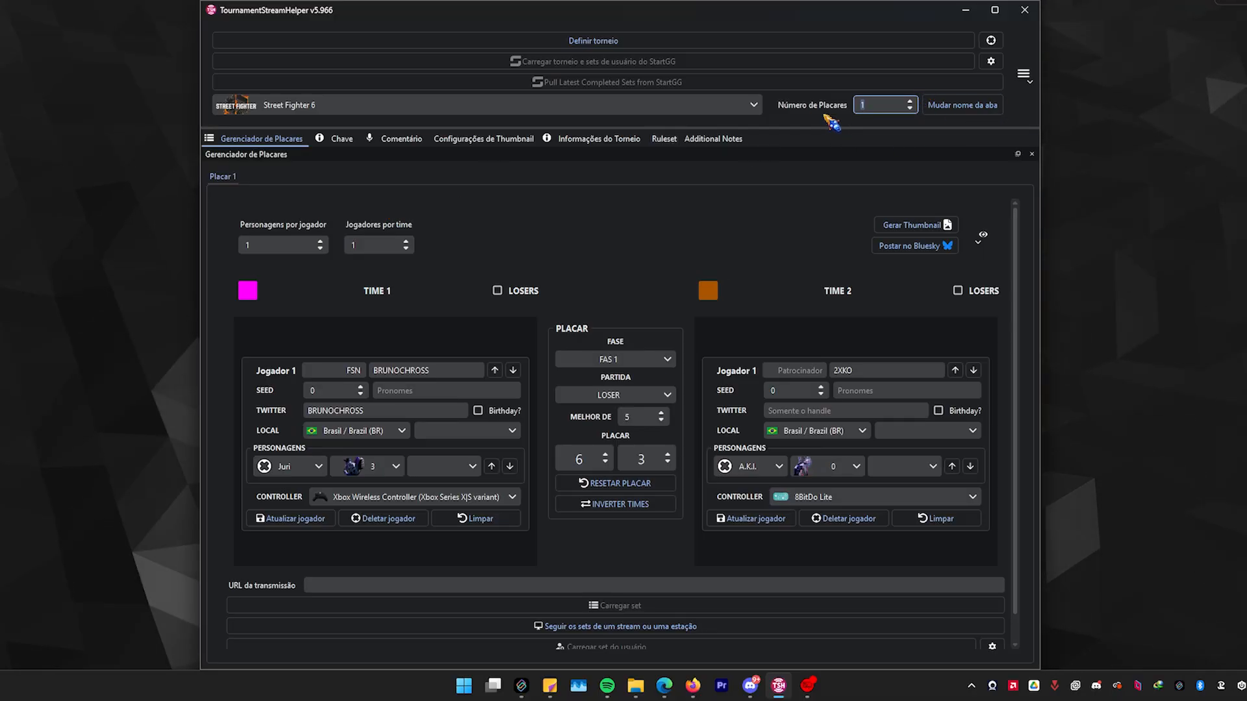
{"action": "left_click", "coordinate": [911, 102]}
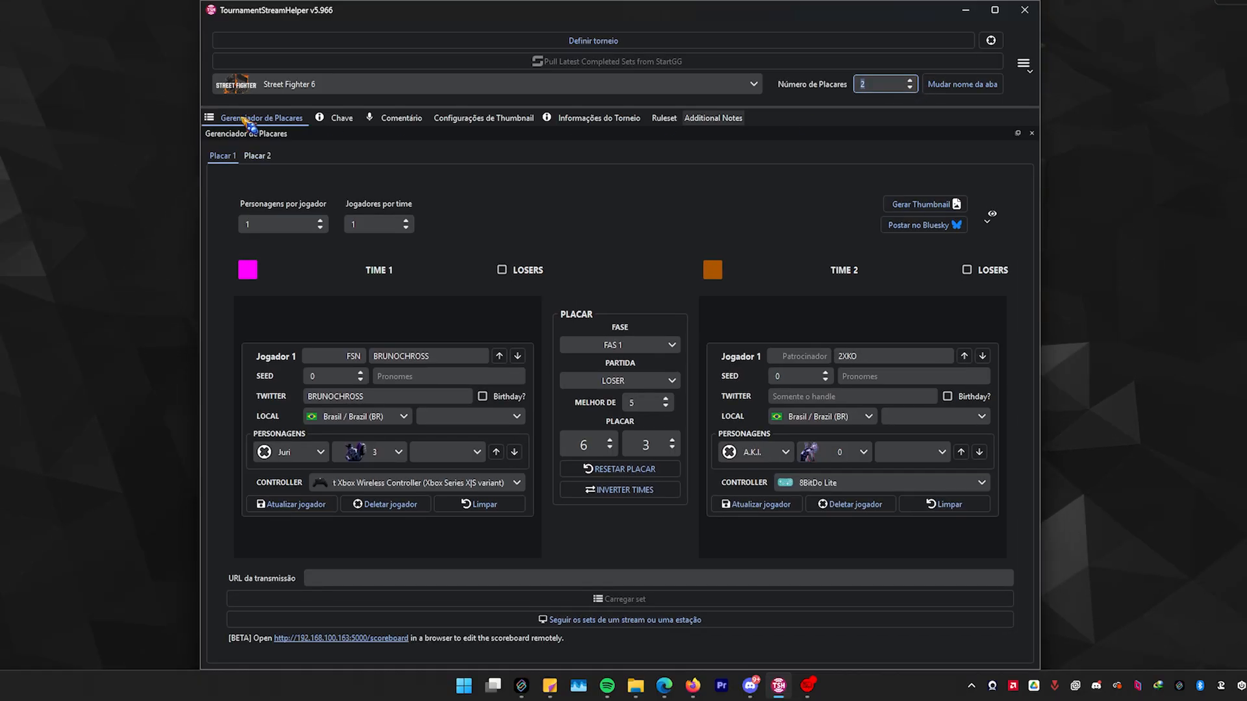
{"action": "left_click", "coordinate": [260, 159]}
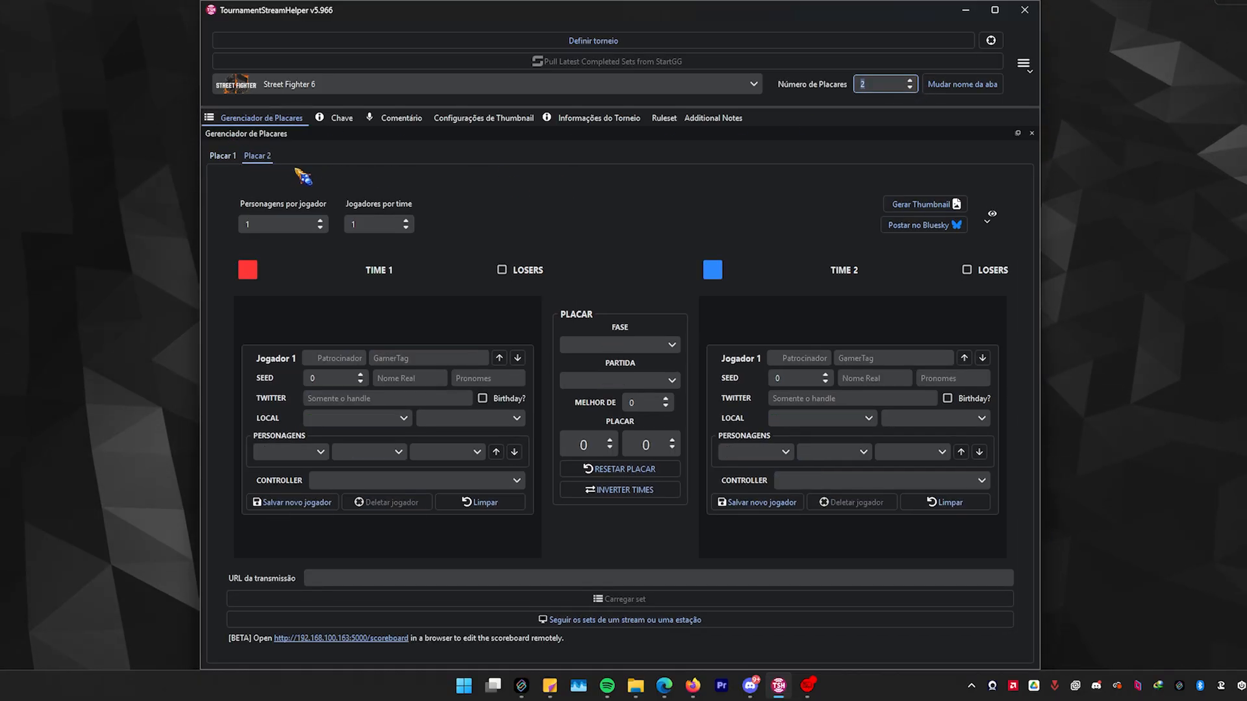
{"action": "left_click", "coordinate": [222, 156]}
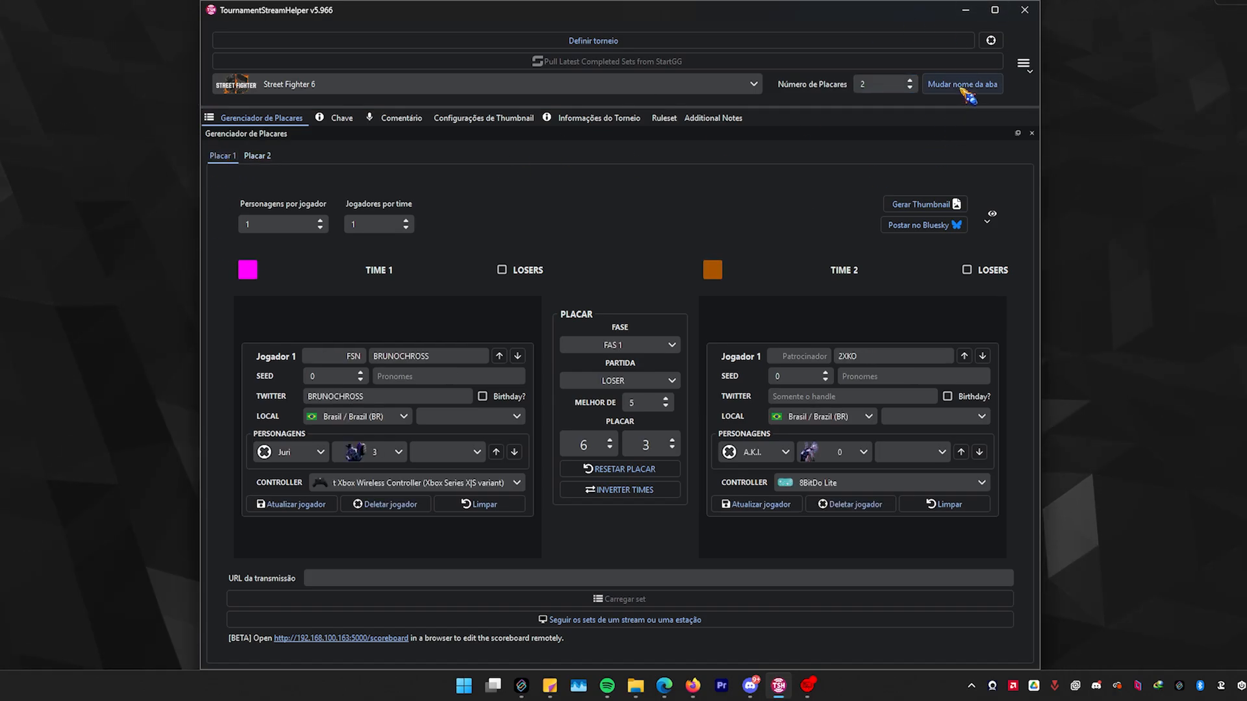
Rename scoreboard 1 as STREAM PRINCIPAL
{"action": "left_click", "coordinate": [962, 85]}
{"action": "left_click", "coordinate": [586, 338]}
{"action": "type", "text": "STREAM"}
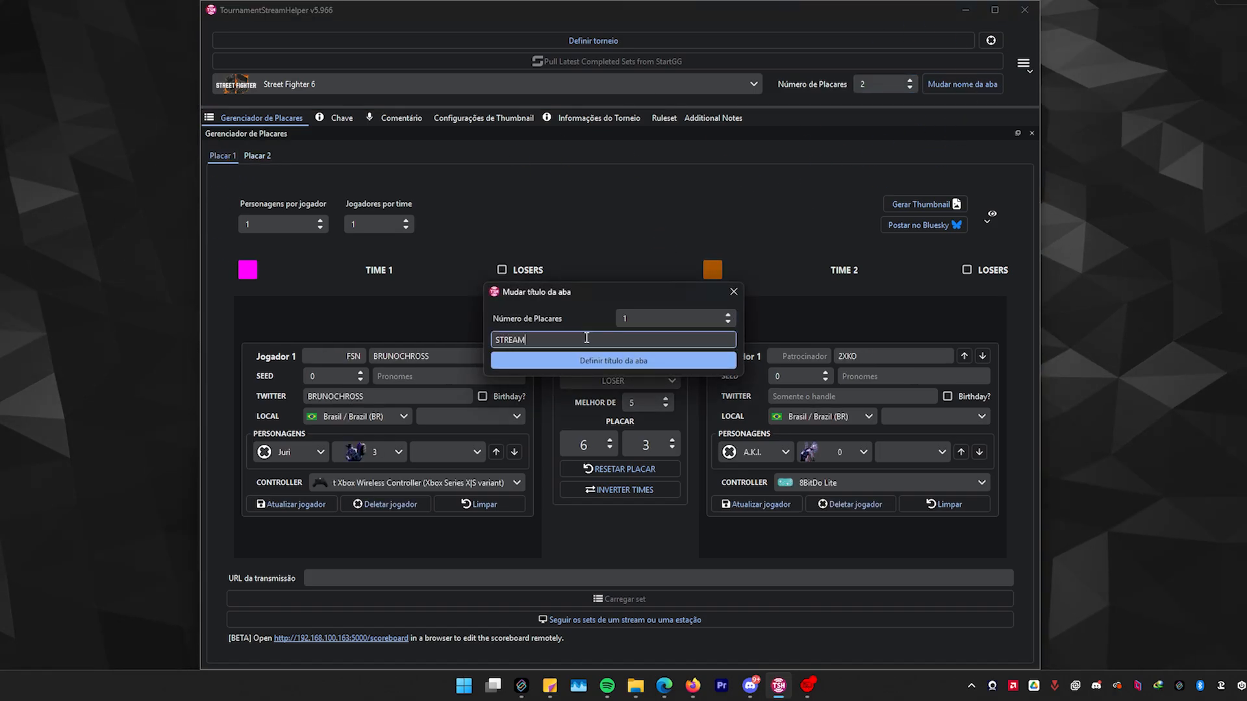
{"action": "type", "text": " PRINCIPAL"}
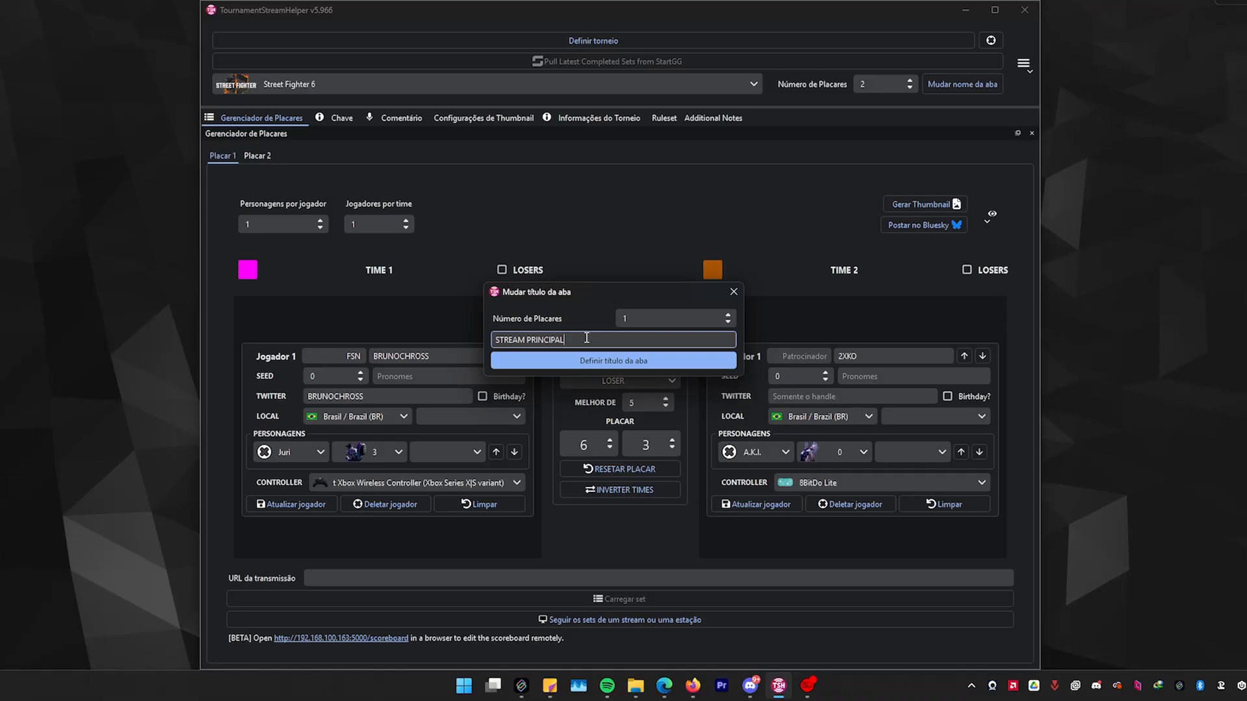
{"action": "key", "text": "Return"}
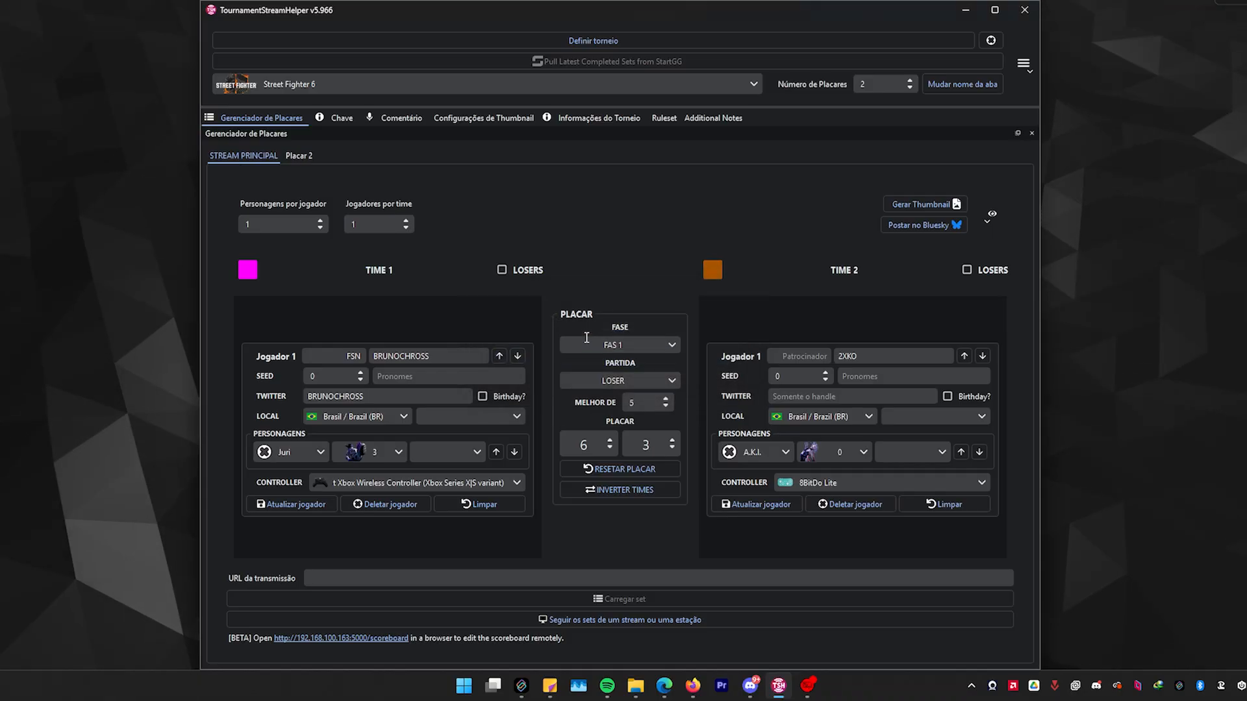
Rename scoreboard 2 as ESTAÇÃO 1 and compare it with the STREAM PRINCIPAL scoreboard
{"action": "left_click", "coordinate": [299, 155]}
{"action": "left_click", "coordinate": [963, 84]}
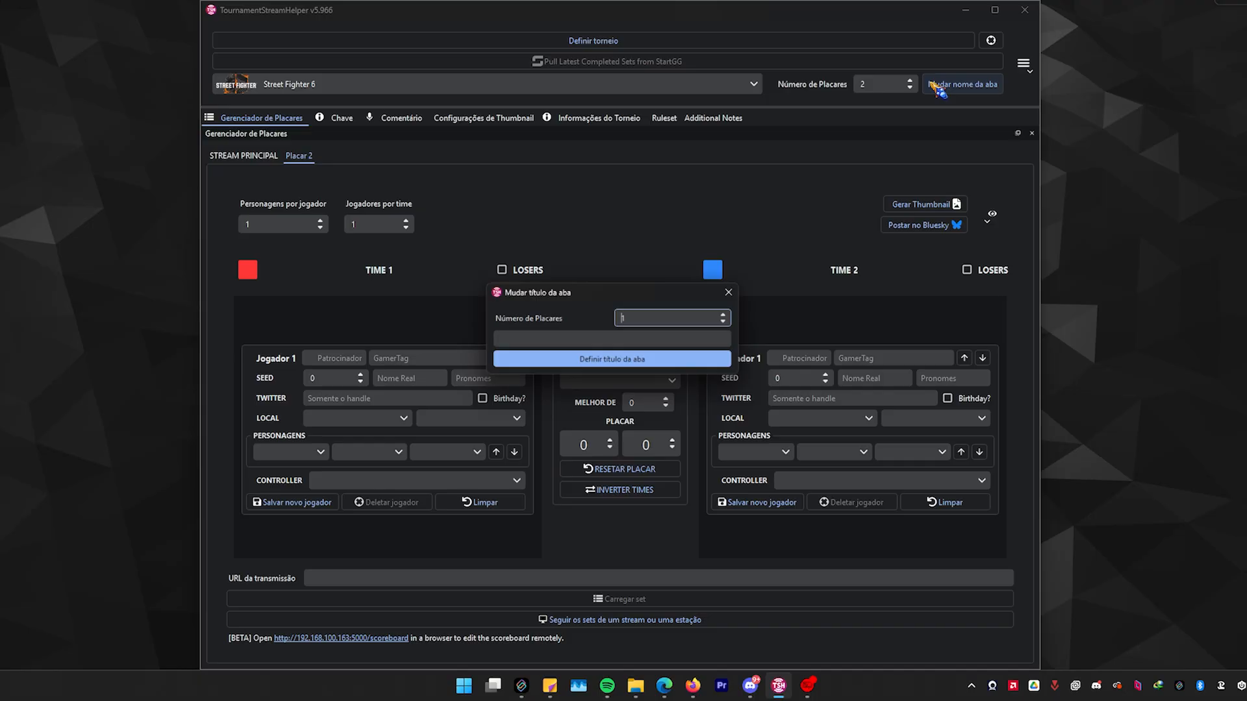
{"action": "left_click", "coordinate": [728, 314]}
{"action": "left_click", "coordinate": [559, 341]}
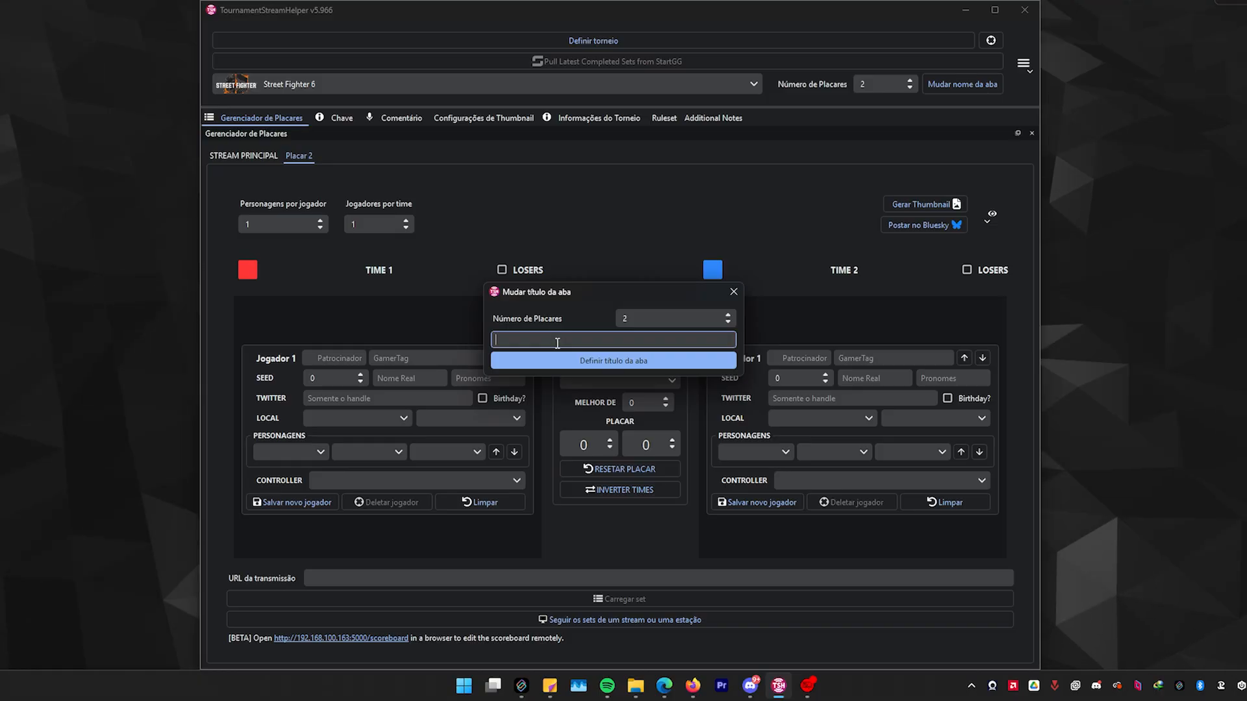
{"action": "type", "text": "ESTAÇÃO 1"}
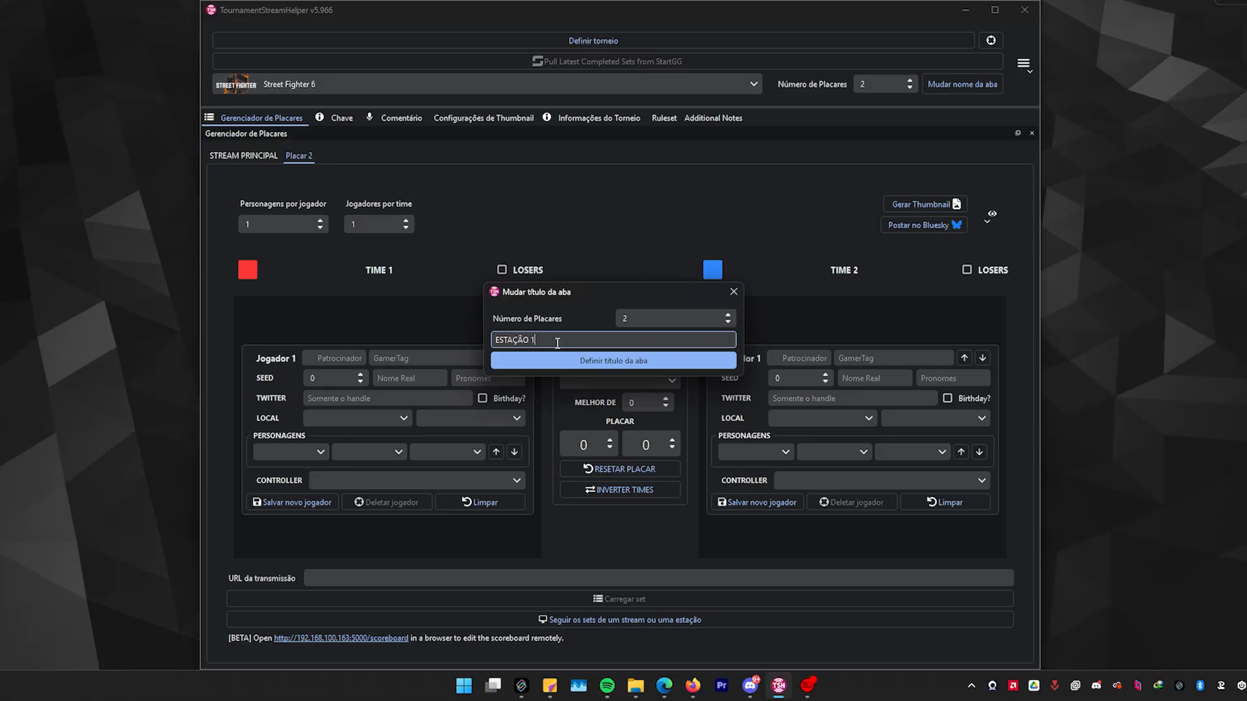
{"action": "left_click", "coordinate": [613, 361]}
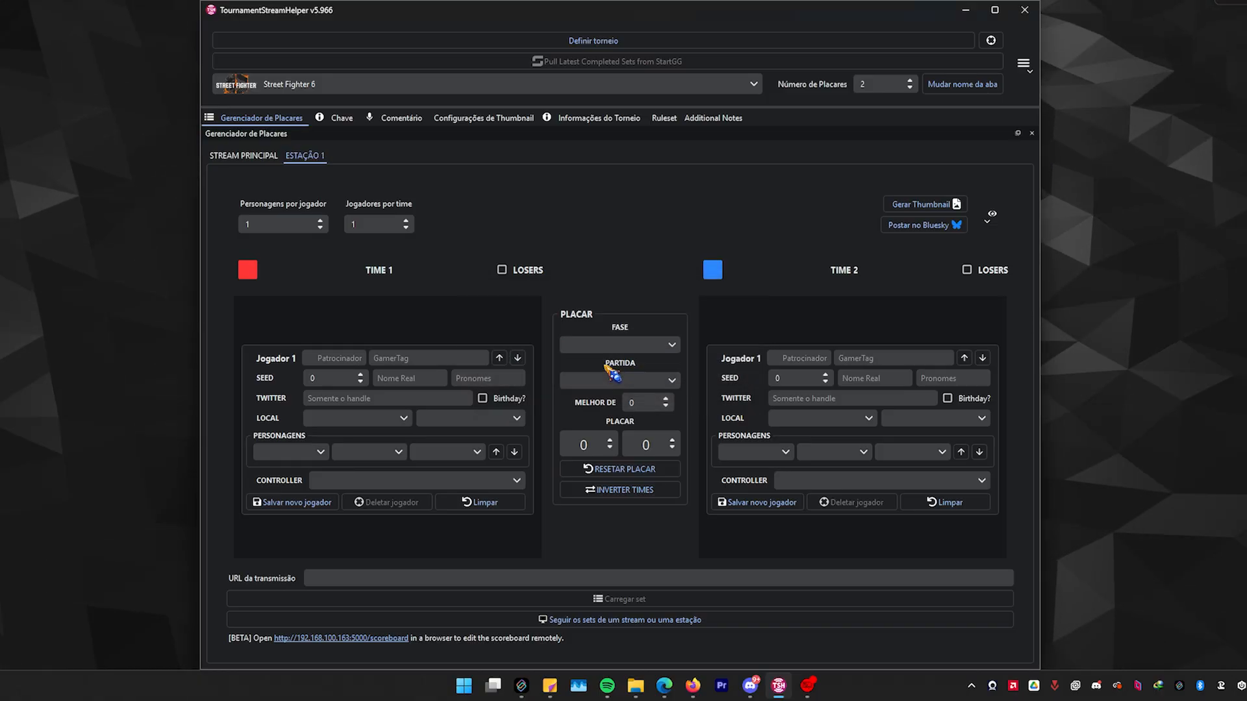
{"action": "left_click", "coordinate": [238, 154]}
{"action": "left_click", "coordinate": [311, 156]}
{"action": "left_click", "coordinate": [239, 157]}
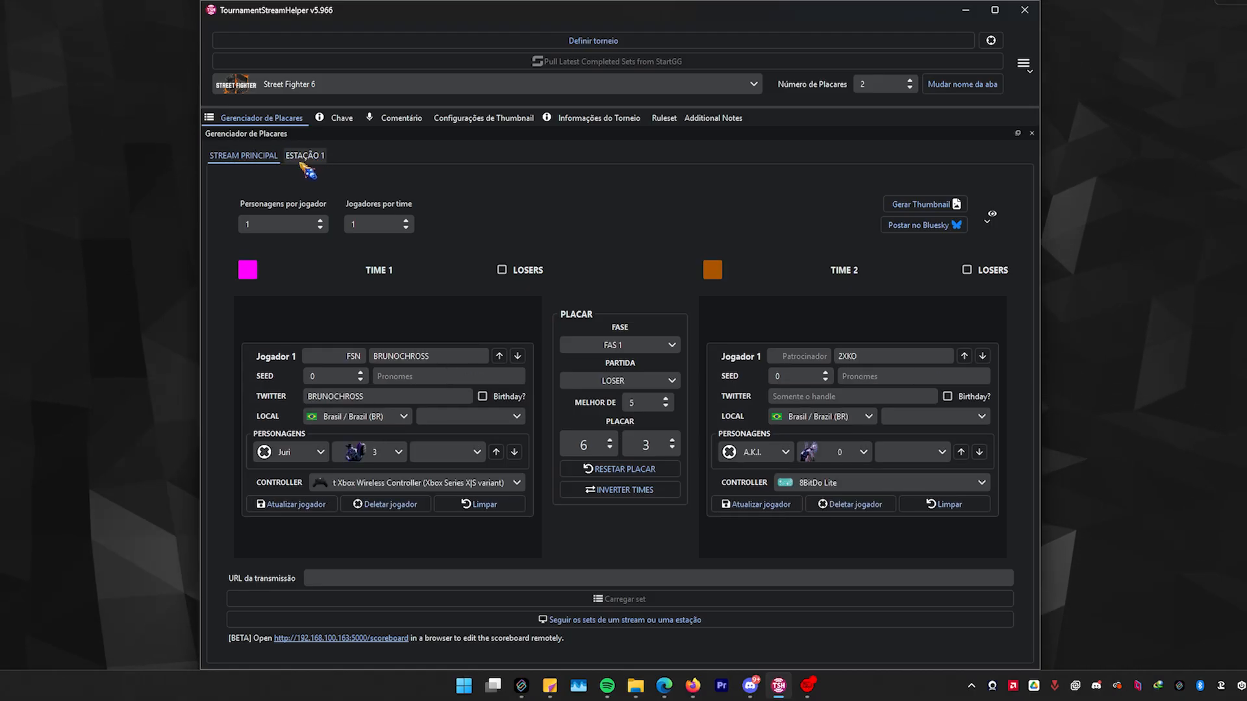
On the ESTAÇÃO 1 scoreboard, enter the gamertag EKKO for team 1 and CAMMY for team 2
{"action": "left_click", "coordinate": [299, 159]}
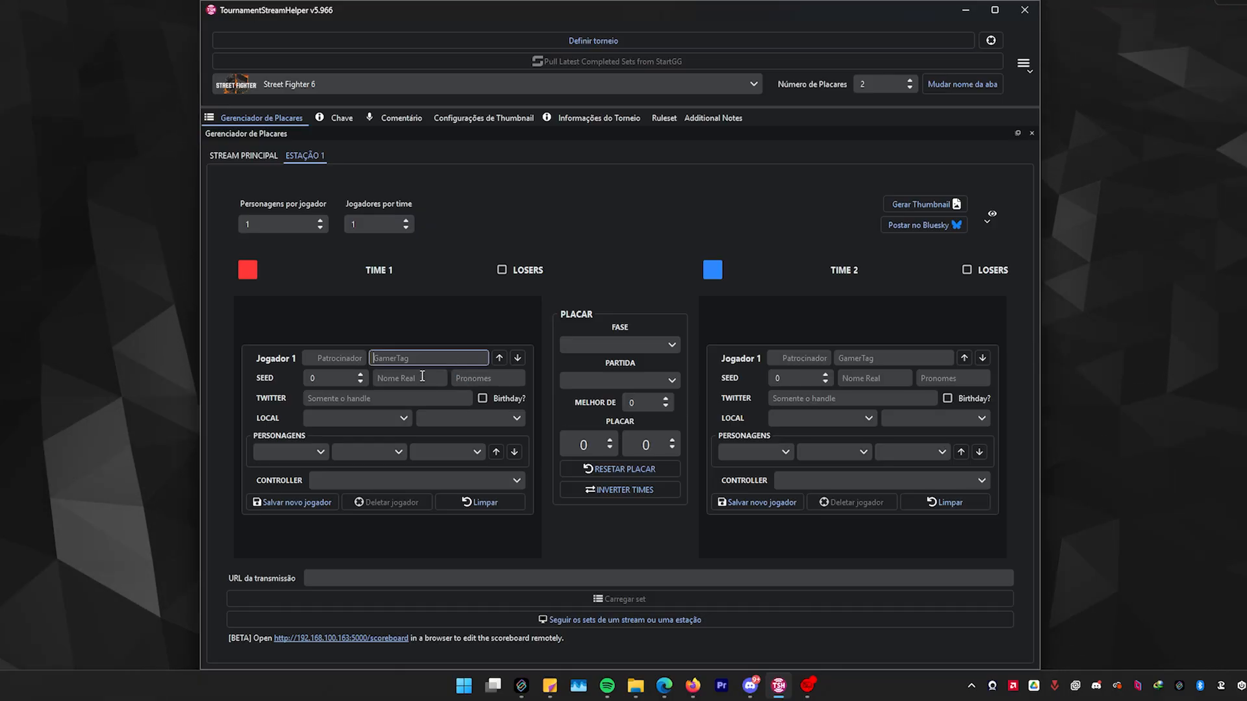
{"action": "type", "text": "EKKO"}
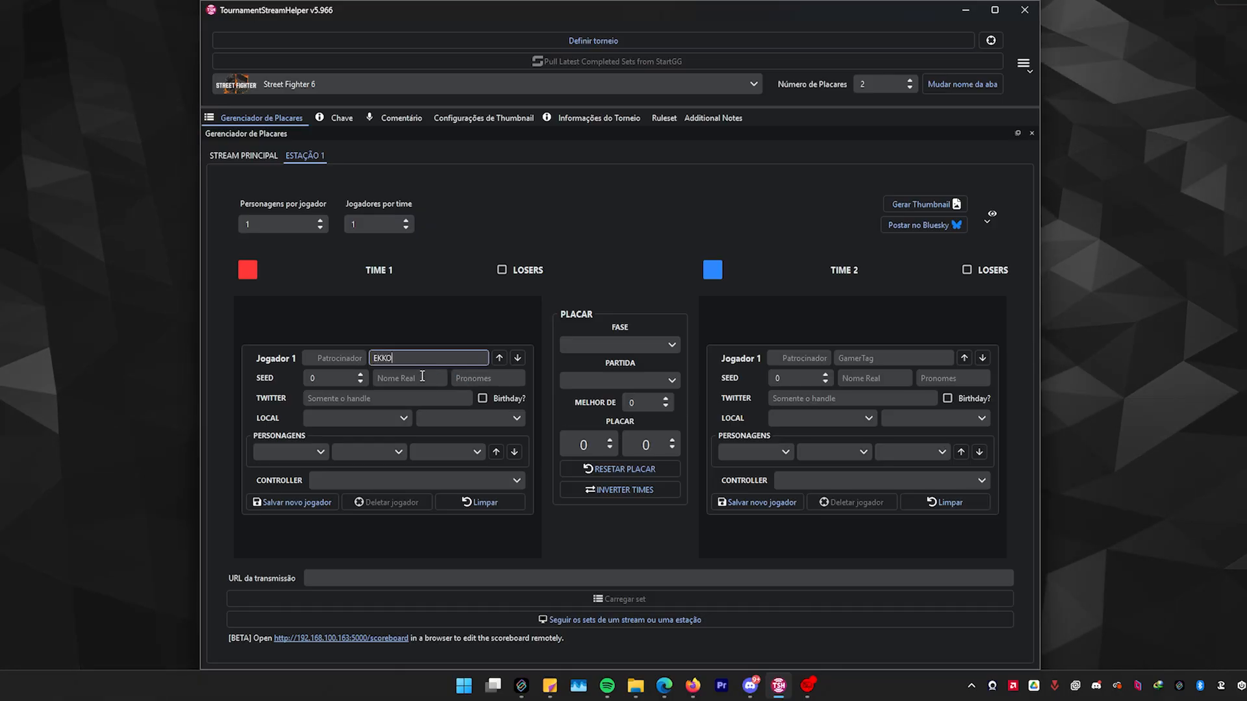
{"action": "left_click", "coordinate": [873, 359]}
{"action": "type", "text": "CAMM"}
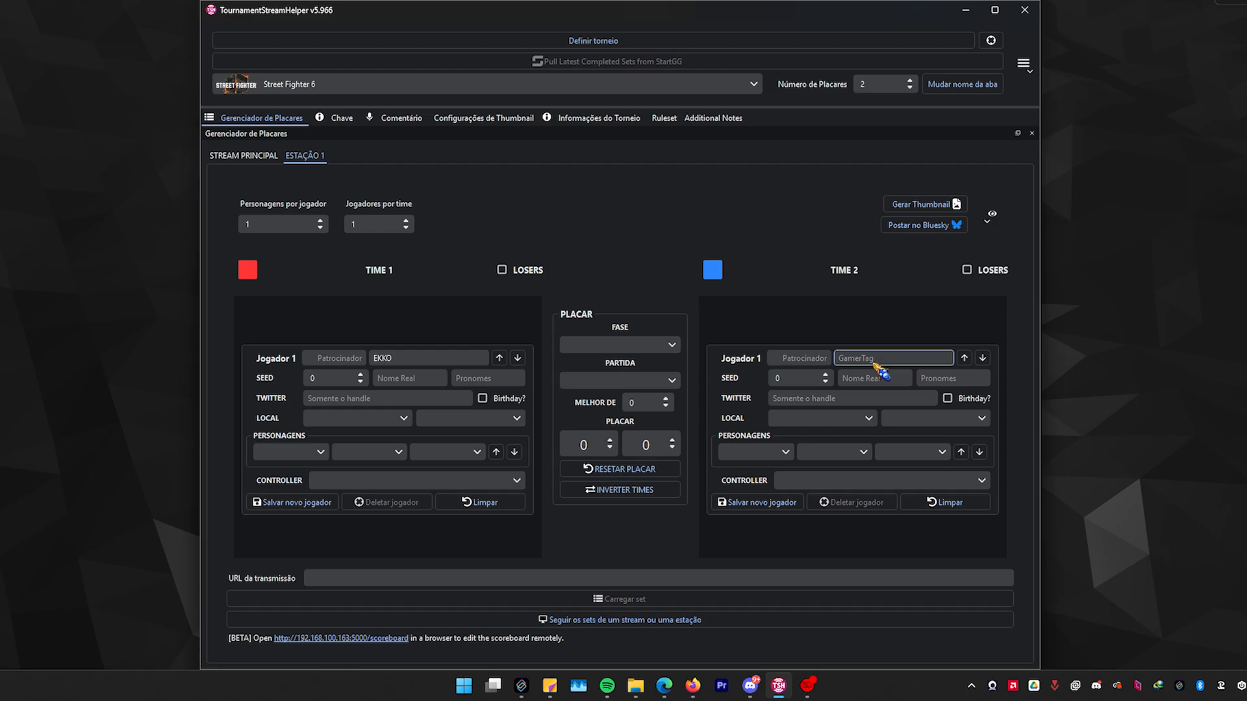
{"action": "type", "text": "Y"}
{"action": "key", "text": "Return"}
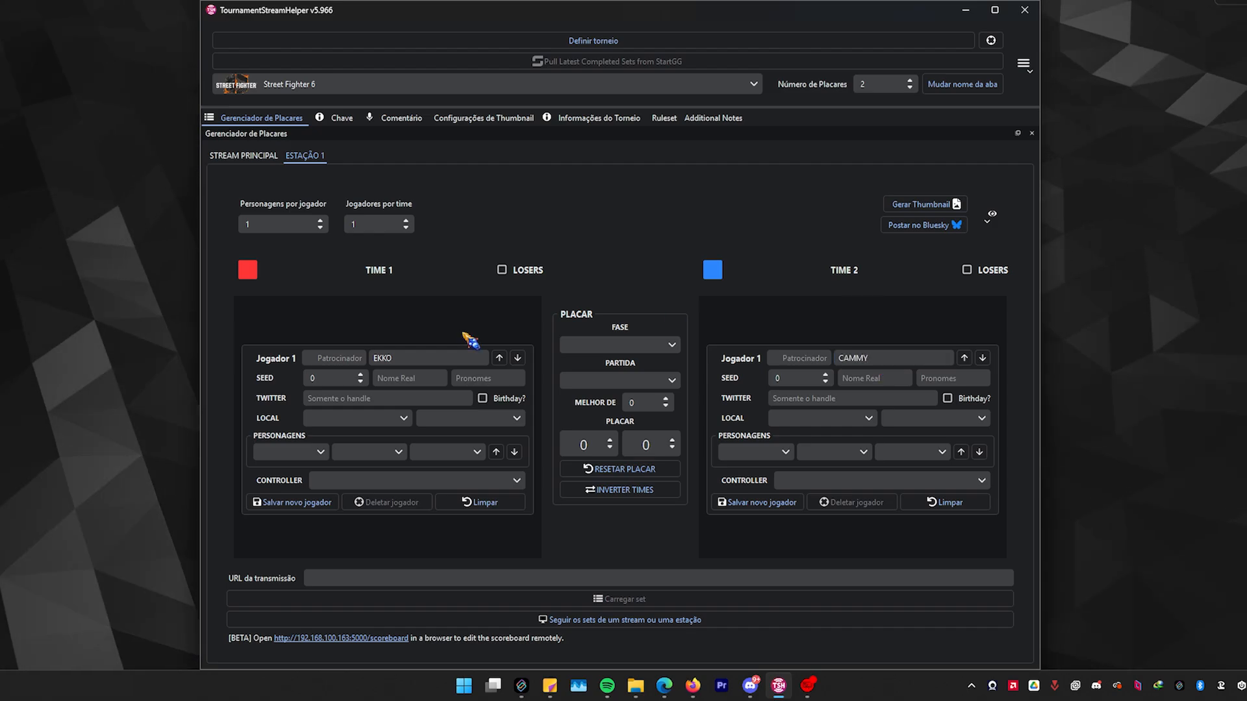
Set the ESTAÇÃO 1 score to 2 for team 1 and 1 for team 2
{"action": "left_click", "coordinate": [610, 440]}
{"action": "left_click", "coordinate": [610, 441]}
{"action": "left_click", "coordinate": [672, 440]}
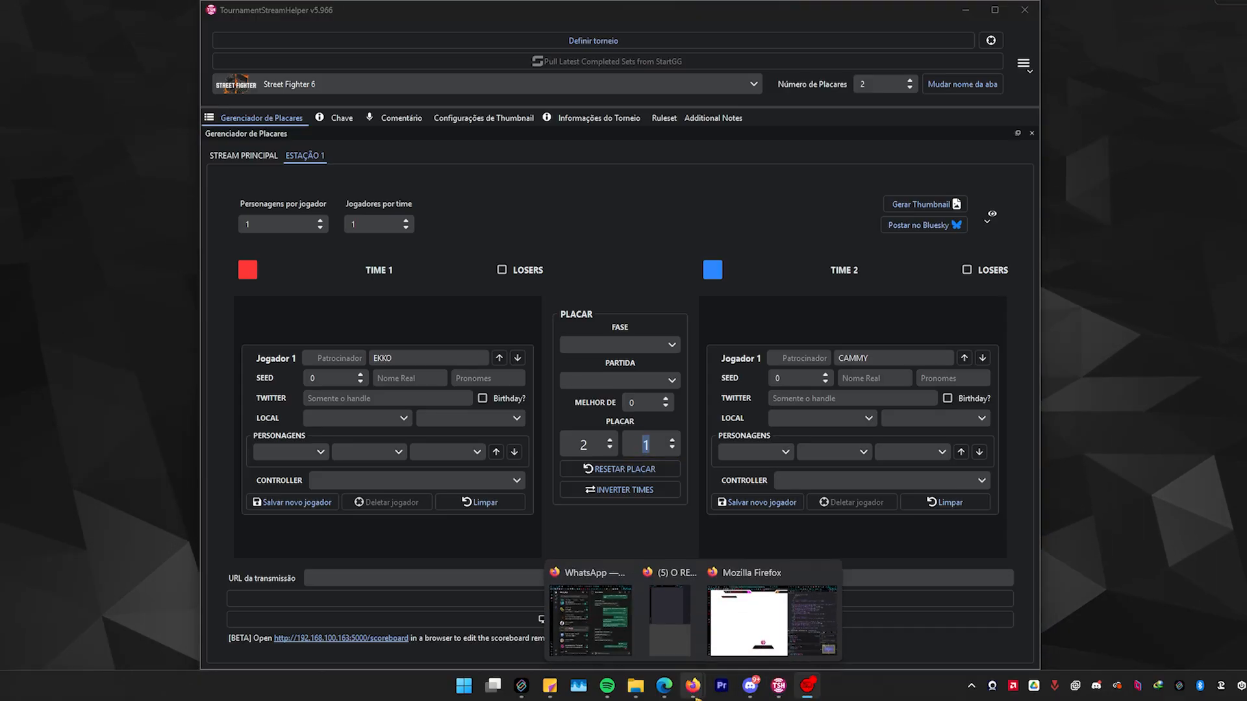
Switch to the Firefox window showing the sf6_online.html overlay, check its address and duplicate its tab
{"action": "left_click", "coordinate": [550, 693]}
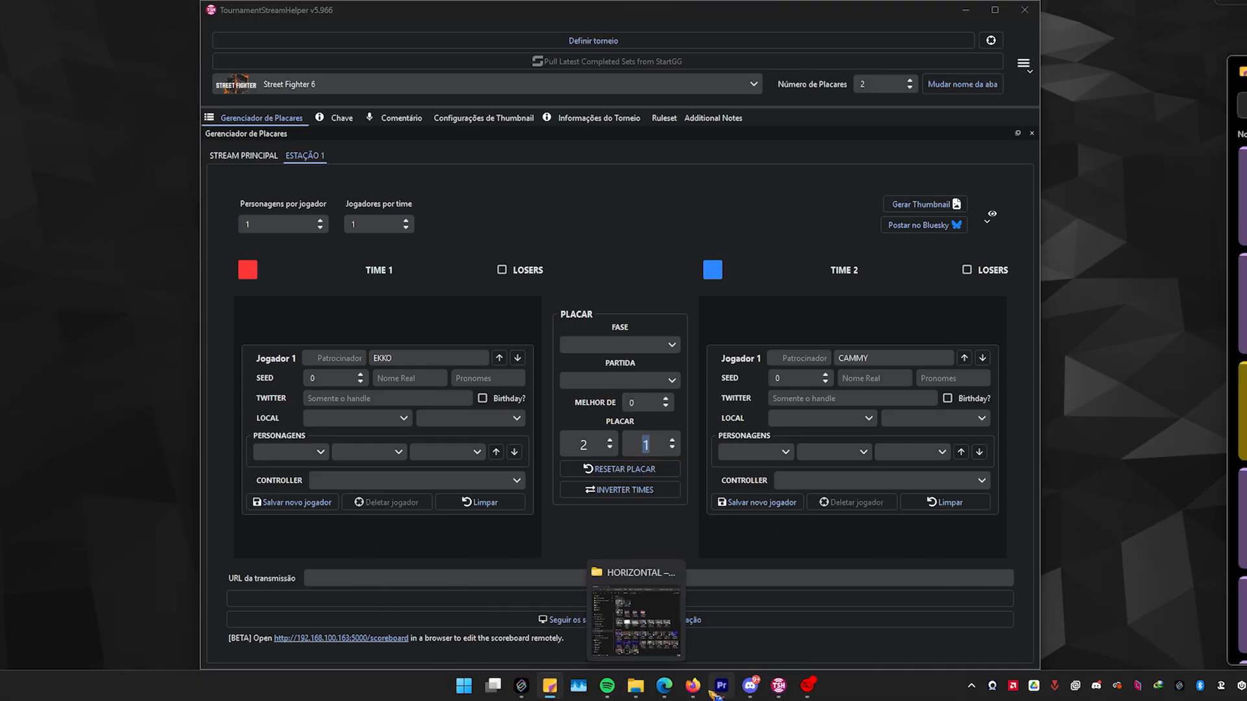
{"action": "mouse_move", "coordinate": [693, 687]}
{"action": "left_click", "coordinate": [795, 640]}
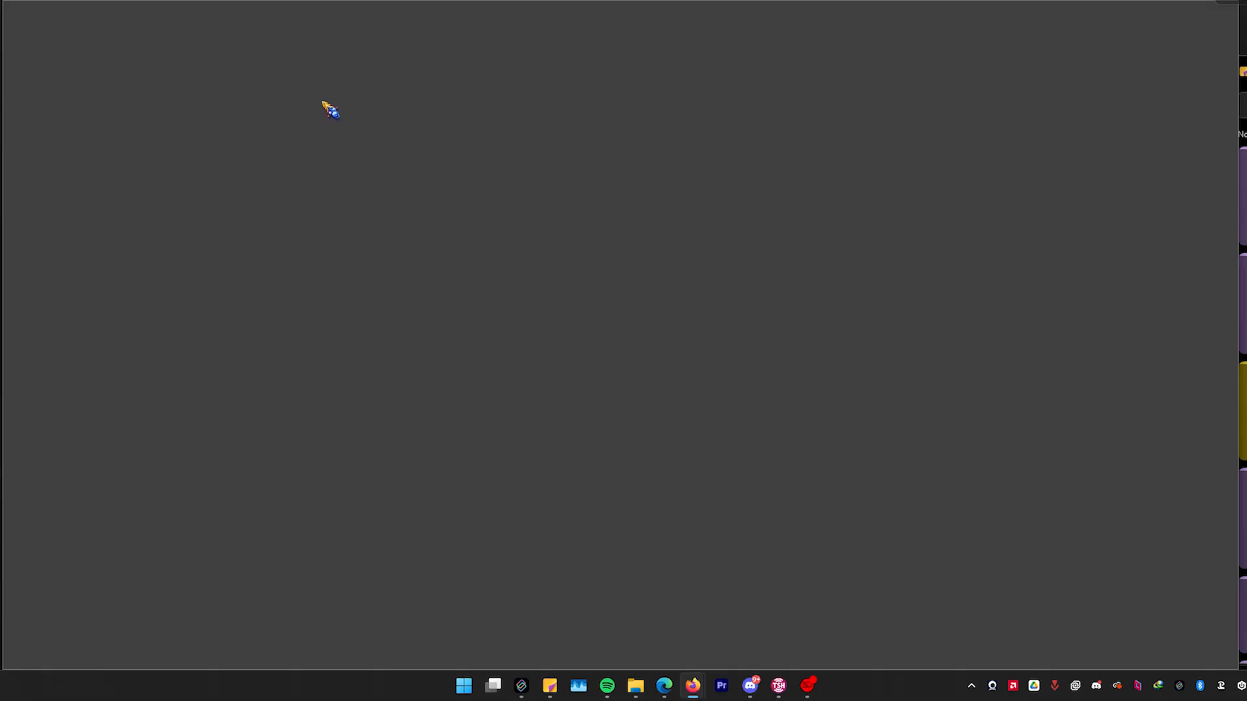
{"action": "left_click", "coordinate": [394, 17]}
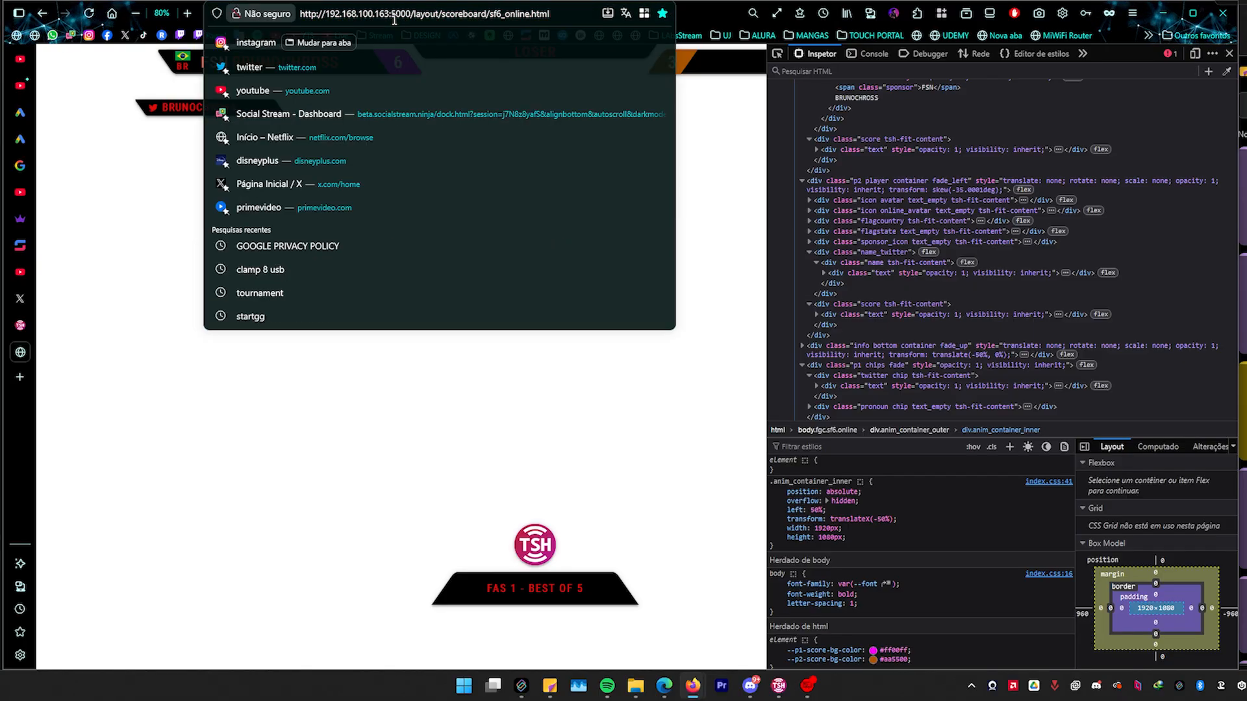
{"action": "left_click", "coordinate": [509, 463]}
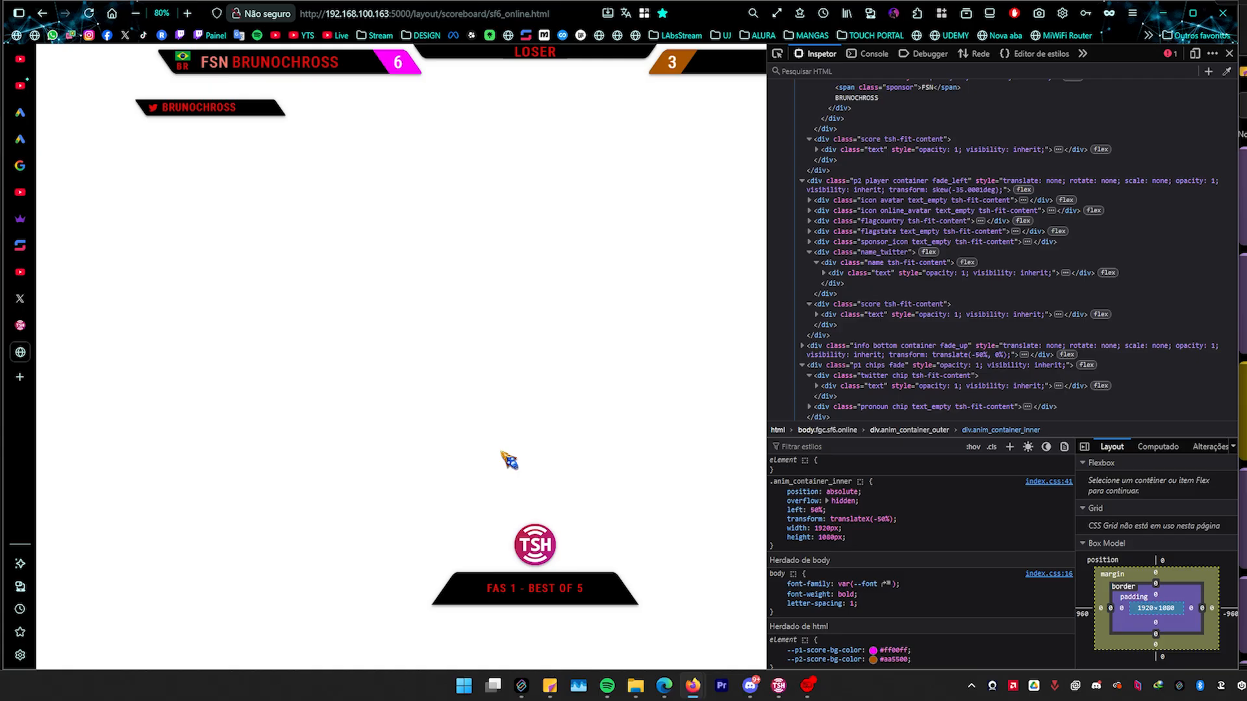
{"action": "right_click", "coordinate": [26, 354]}
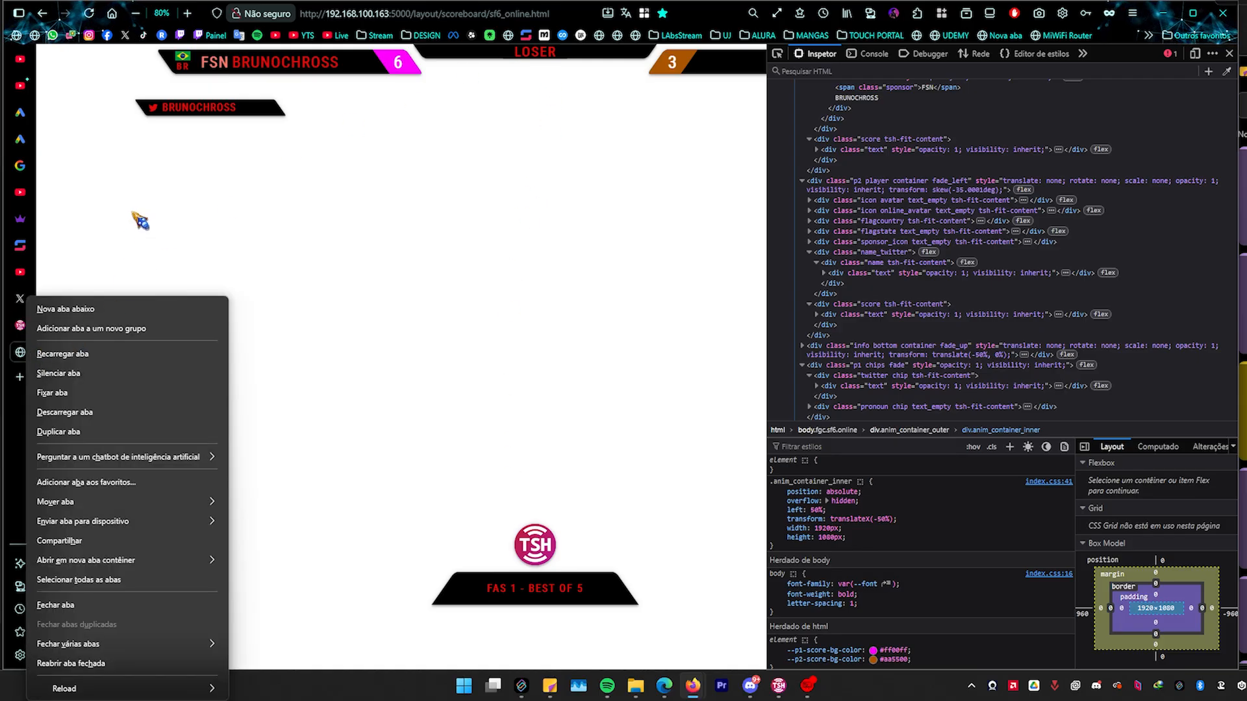
{"action": "left_click", "coordinate": [83, 432]}
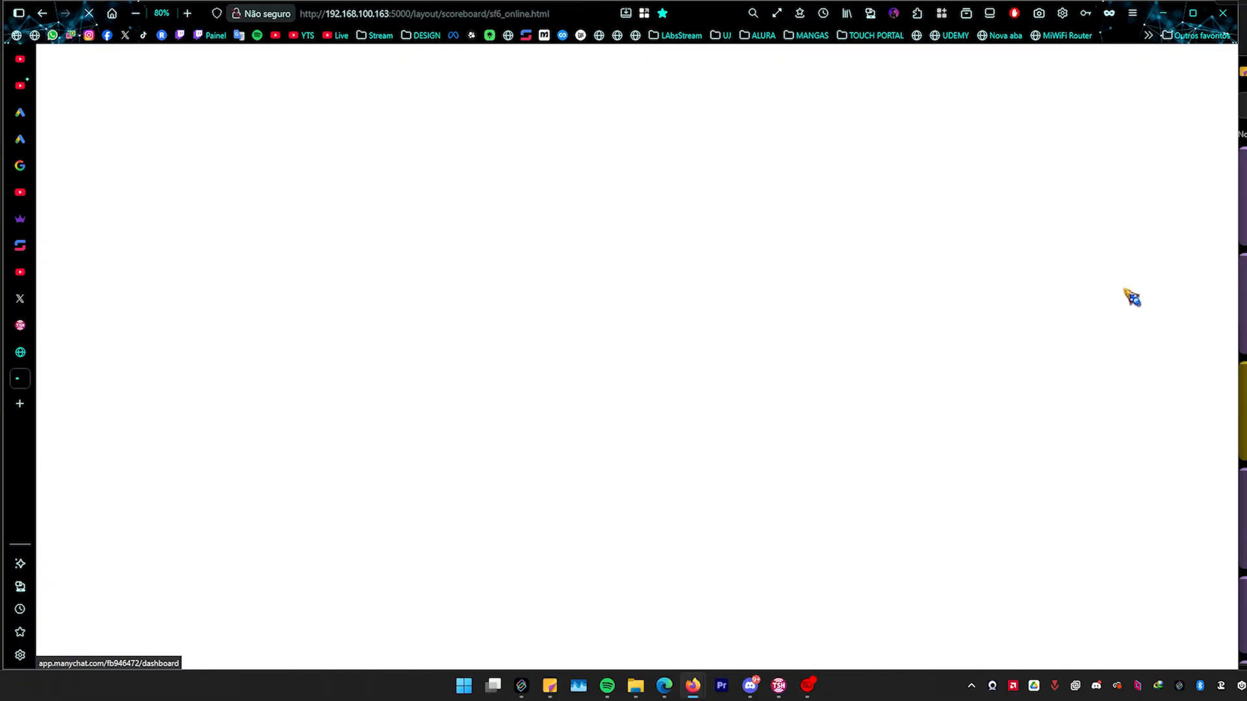
Load the sf6_online.html overlay with ?scoreboardNumber=2 appended to its address in the duplicated tab
{"action": "left_click", "coordinate": [561, 14]}
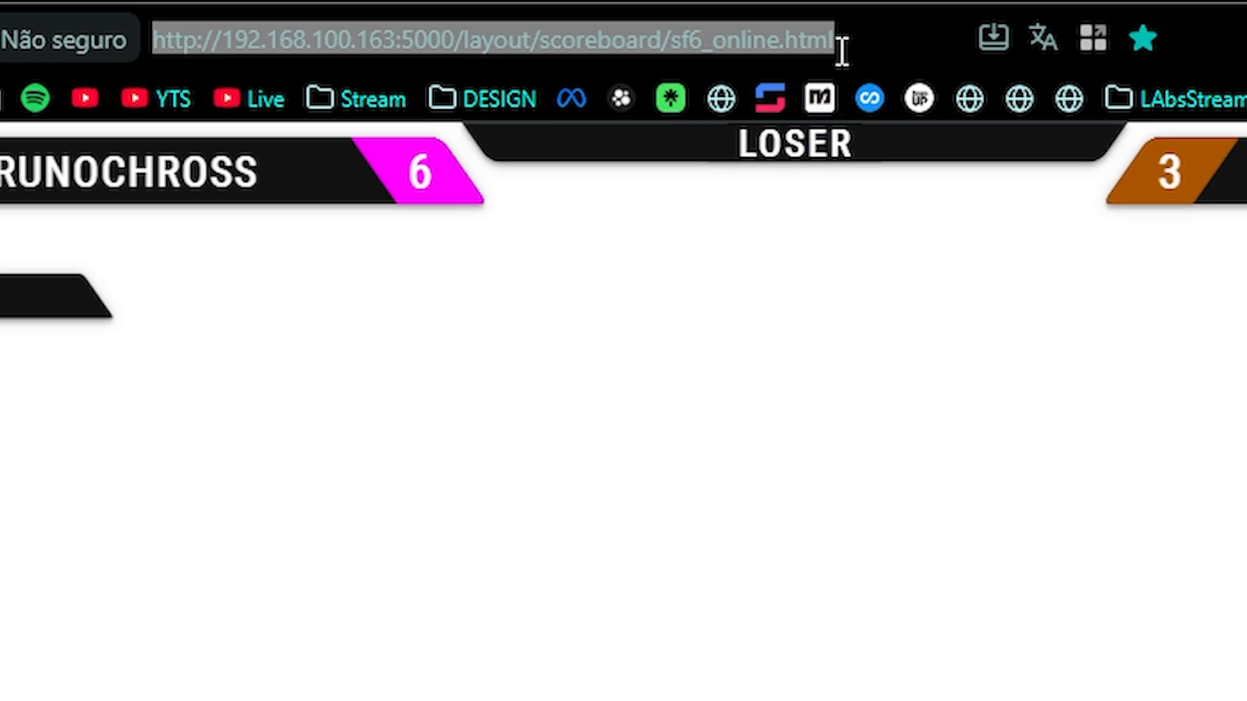
{"action": "left_click", "coordinate": [564, 14]}
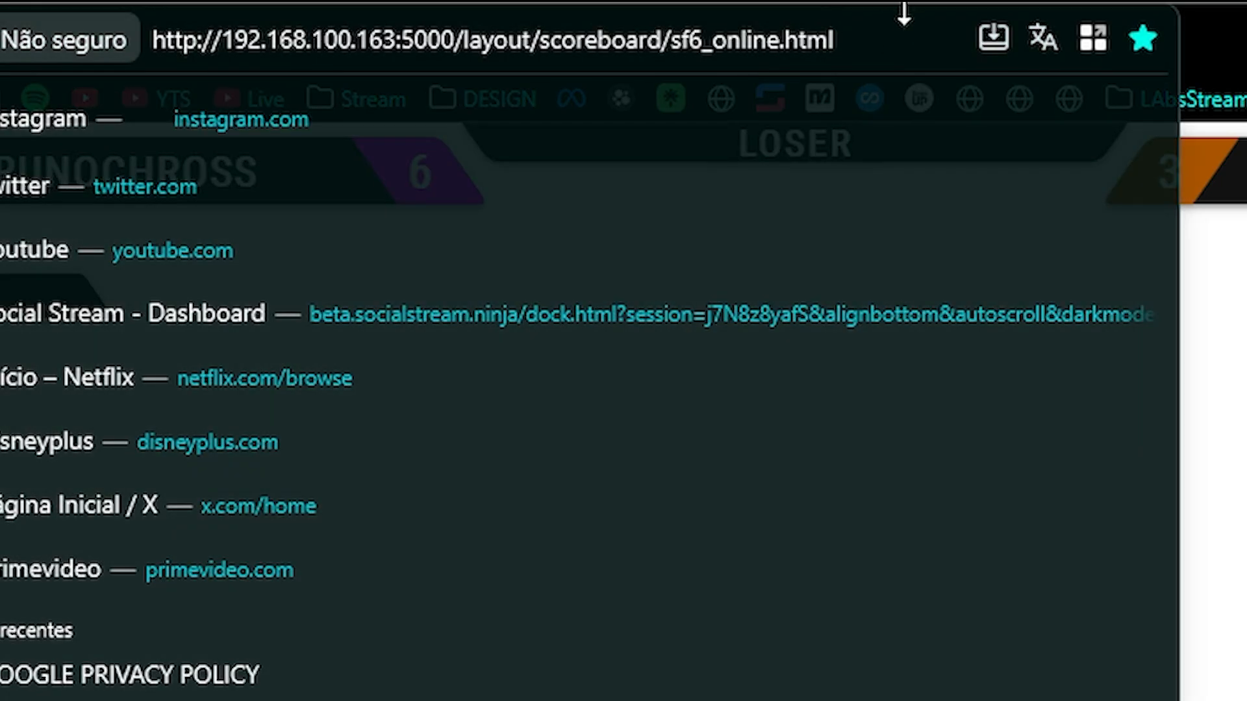
{"action": "type", "text": "?scoreboardNumber=2"}
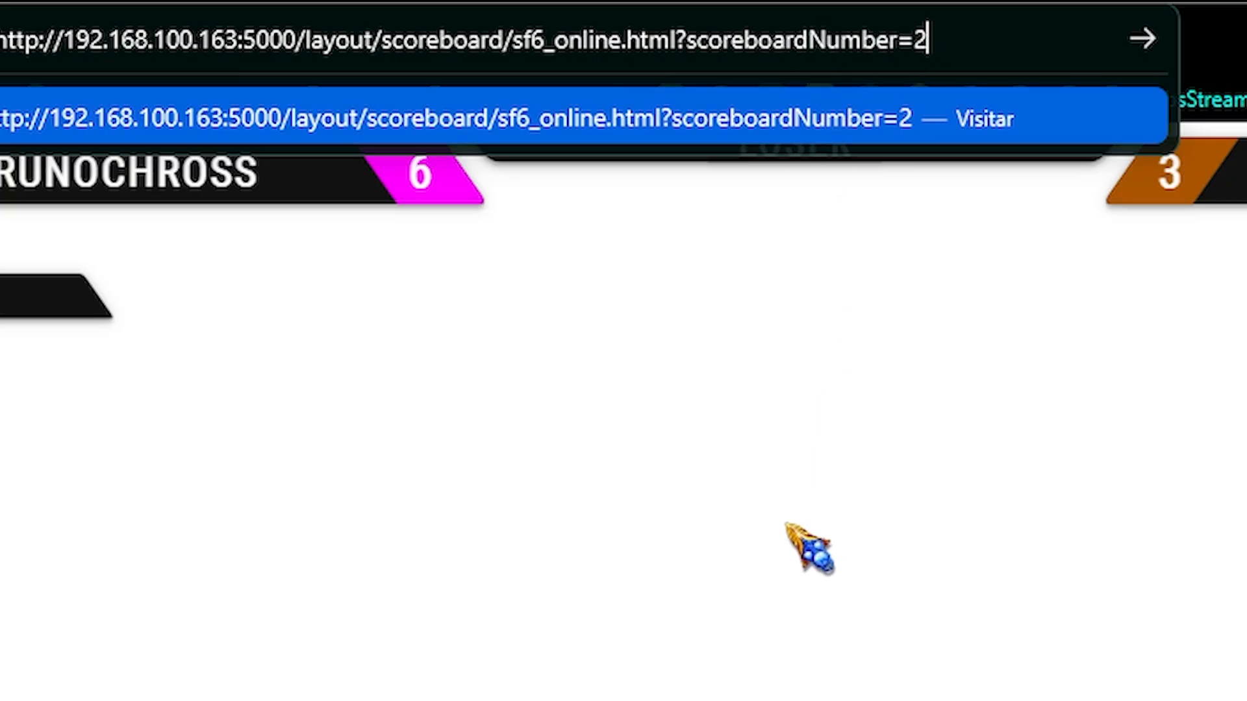
{"action": "key", "text": "Return"}
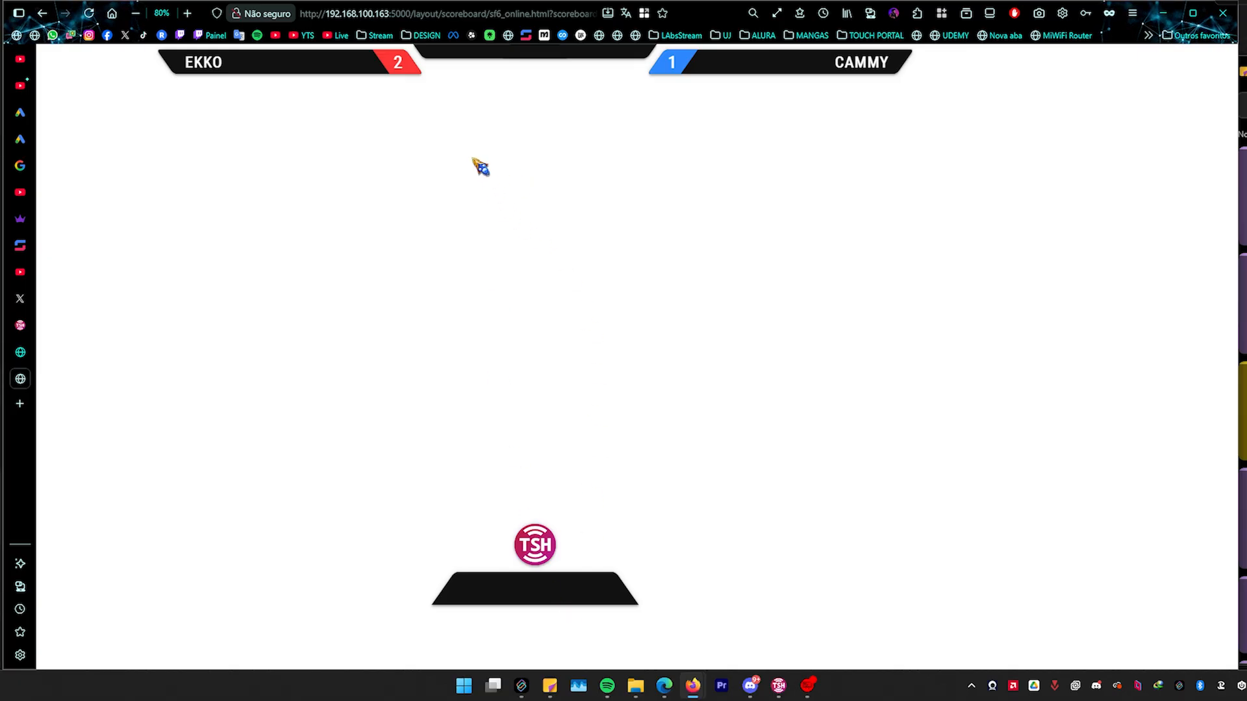
Switch to TournamentStreamHelper, raise ESTAÇÃO 1's team 2 score to 4 and check it on the overlay in Firefox
{"action": "left_click", "coordinate": [783, 688]}
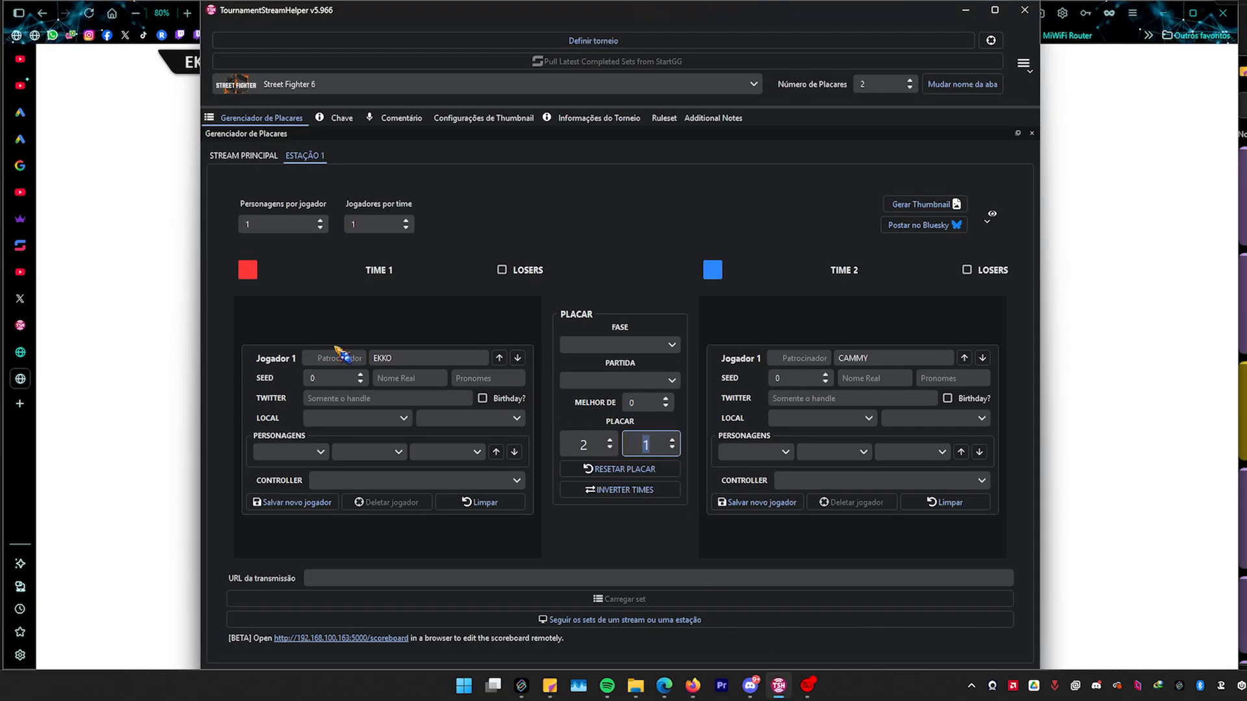
{"action": "left_click", "coordinate": [672, 441]}
{"action": "left_click", "coordinate": [672, 441]}
{"action": "left_click", "coordinate": [673, 441]}
{"action": "left_click", "coordinate": [173, 325]}
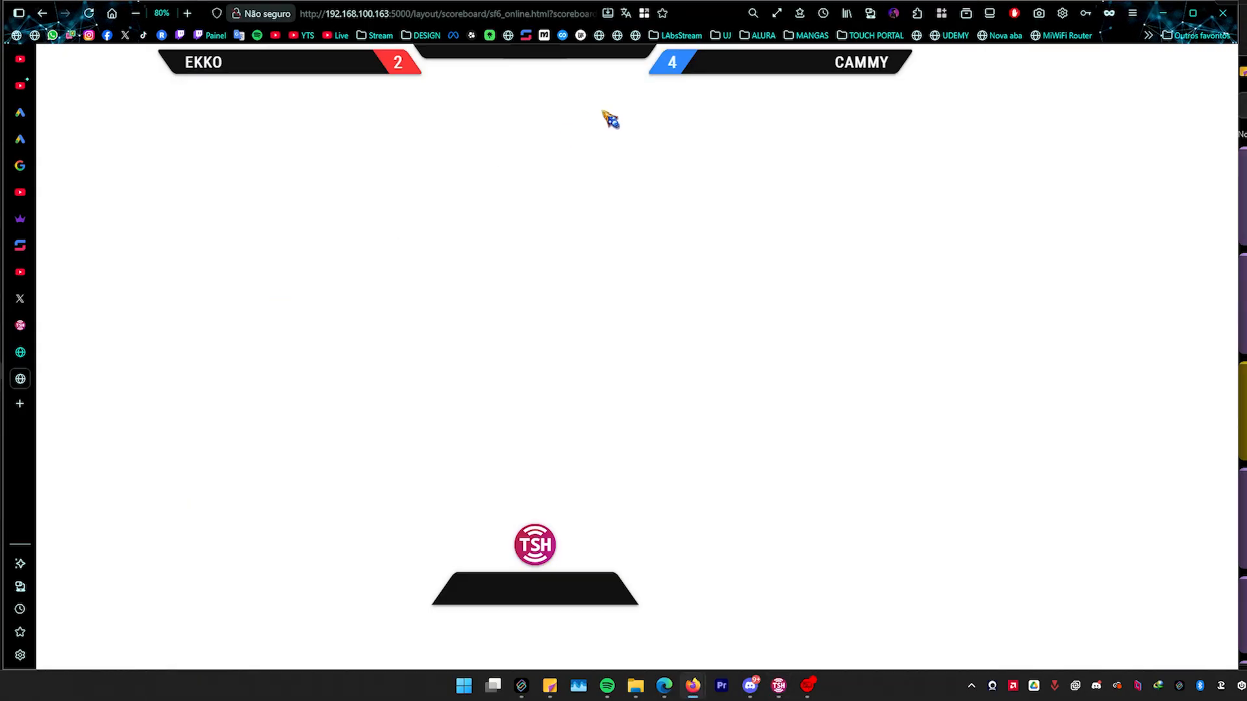
Select the STREAM PRINCIPAL scoreboard in TournamentStreamHelper, then show its overlay in Firefox and close the developer tools there
{"action": "left_click", "coordinate": [779, 687]}
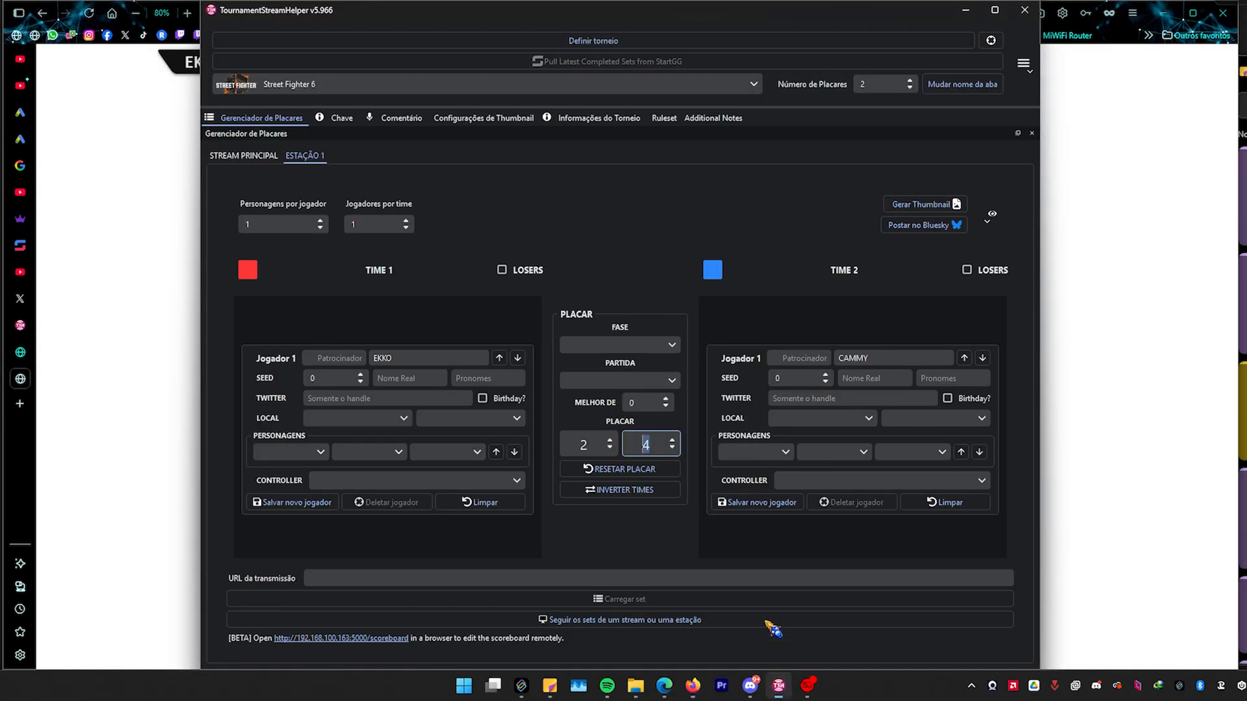
{"action": "left_click", "coordinate": [260, 158]}
{"action": "left_click", "coordinate": [118, 211]}
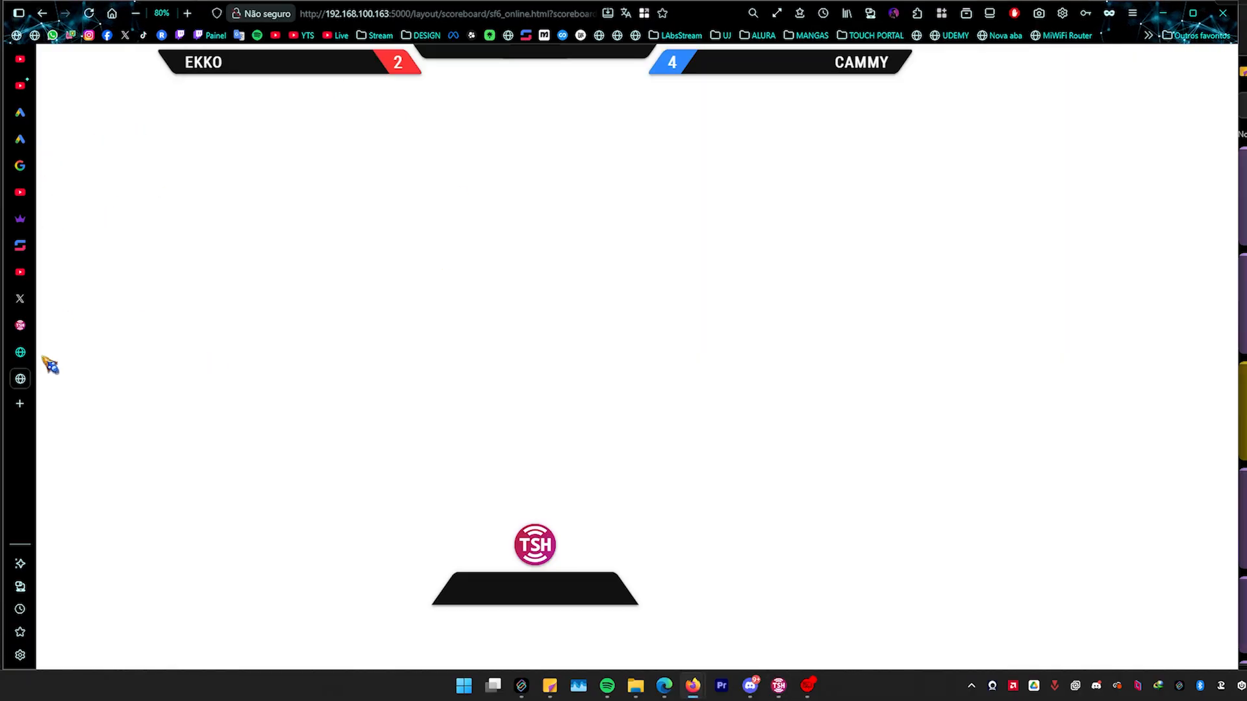
{"action": "left_click", "coordinate": [20, 352]}
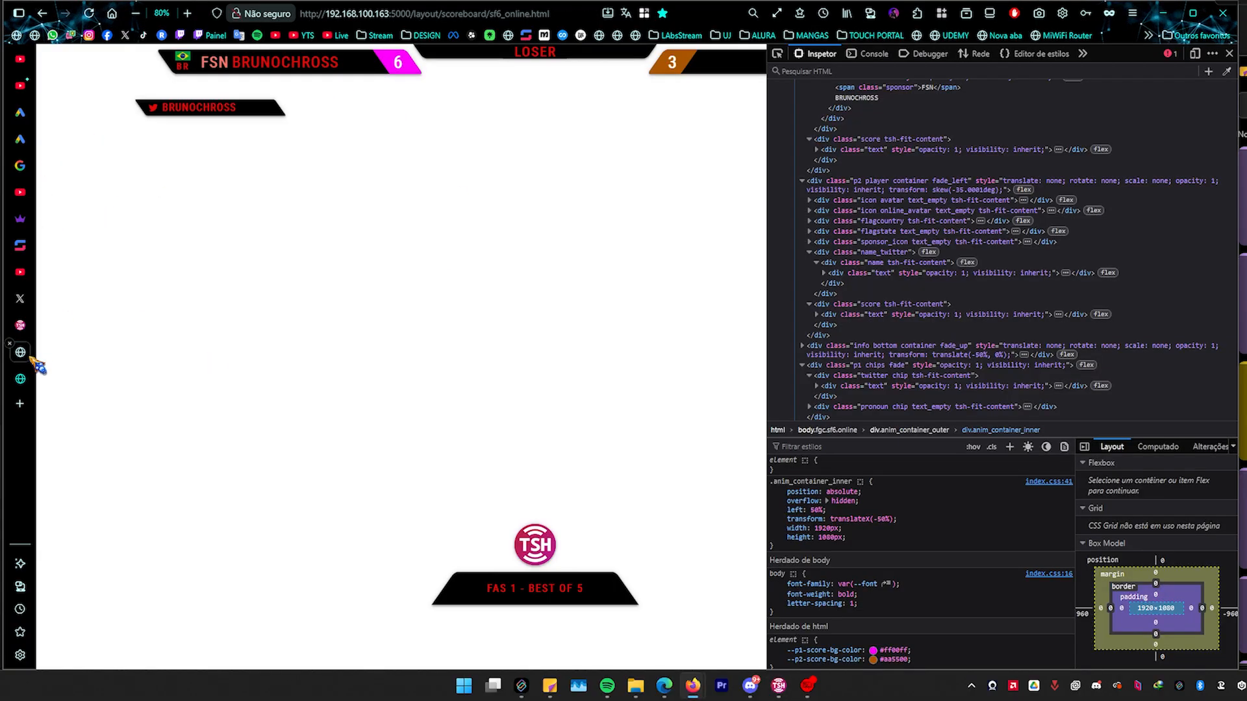
{"action": "left_click", "coordinate": [1229, 53]}
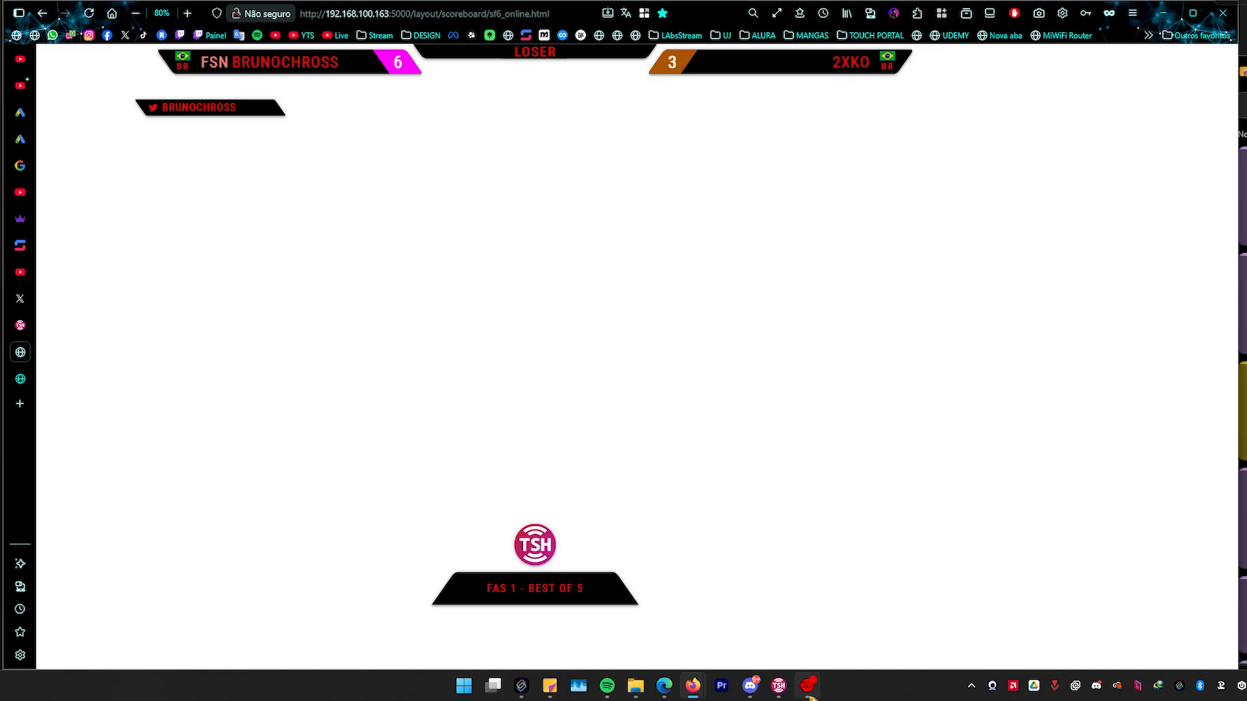
Switch to TournamentStreamHelper and compare the ESTAÇÃO 1 and STREAM PRINCIPAL scoreboards, including the option to follow a stream's or station's sets
{"action": "left_click", "coordinate": [778, 686]}
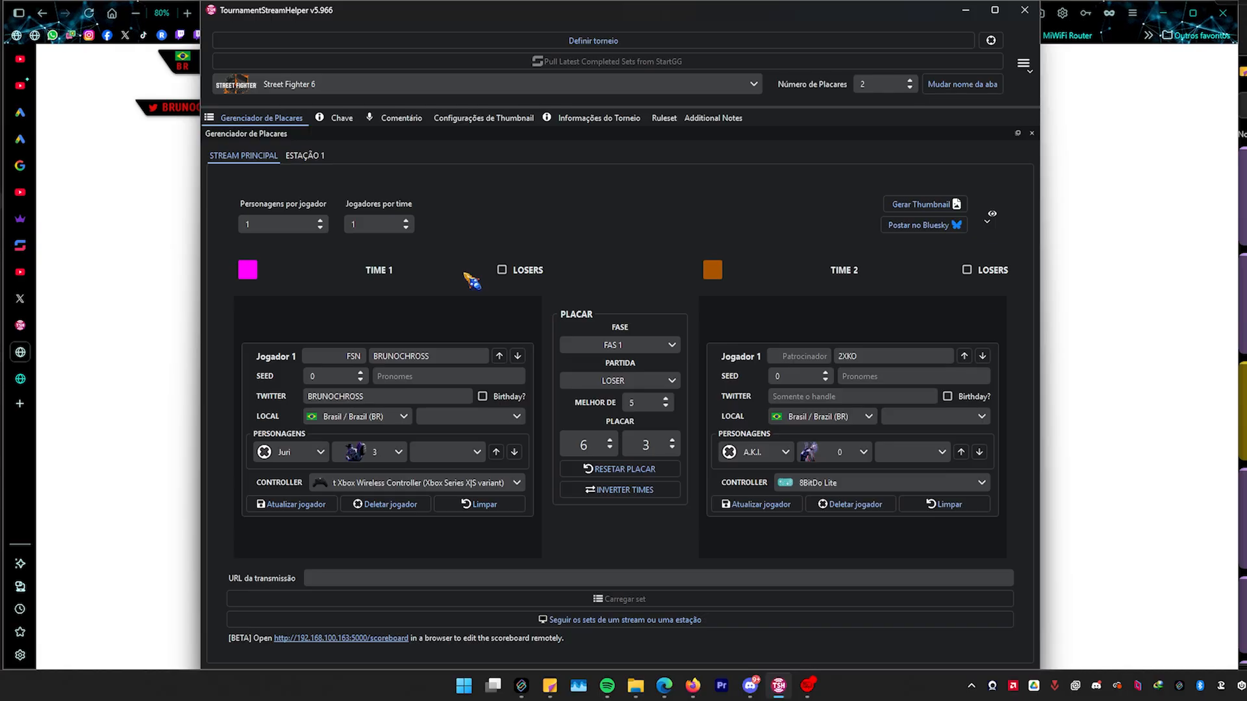
{"action": "left_click", "coordinate": [307, 157]}
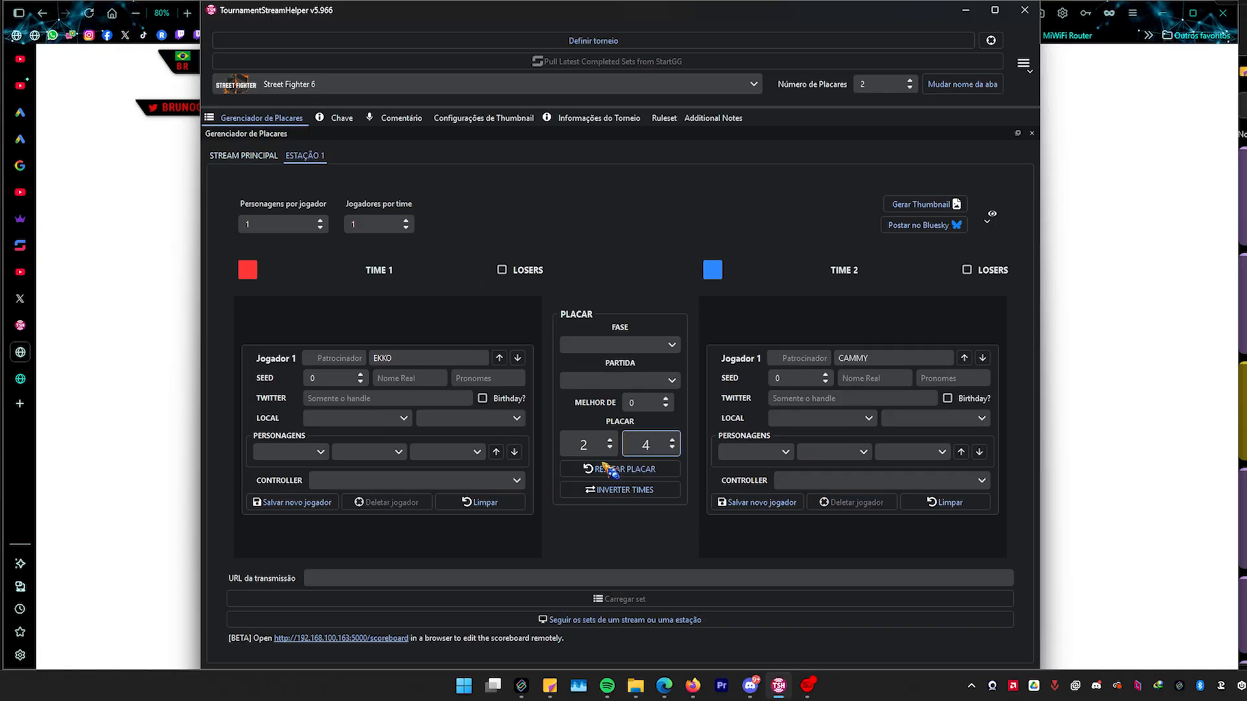
{"action": "left_click_drag", "start_coordinate": [618, 20], "coordinate": [617, 19]}
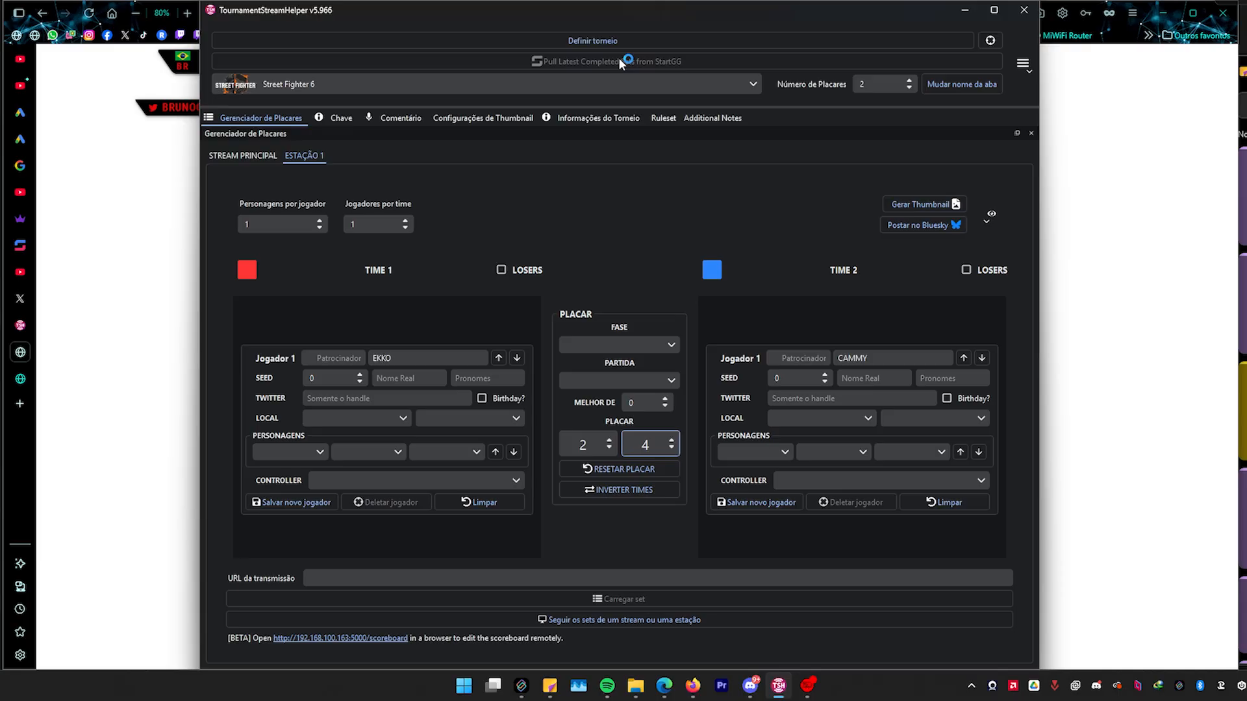
{"action": "left_click", "coordinate": [695, 624]}
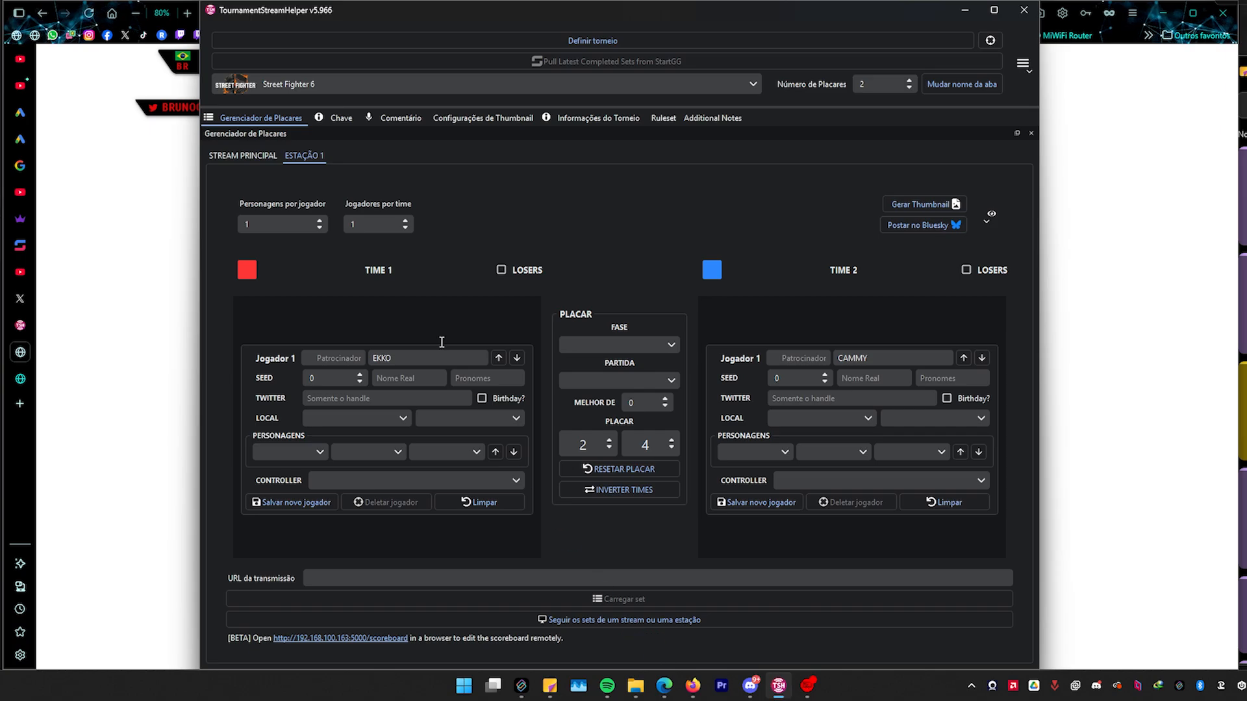
{"action": "left_click", "coordinate": [247, 157]}
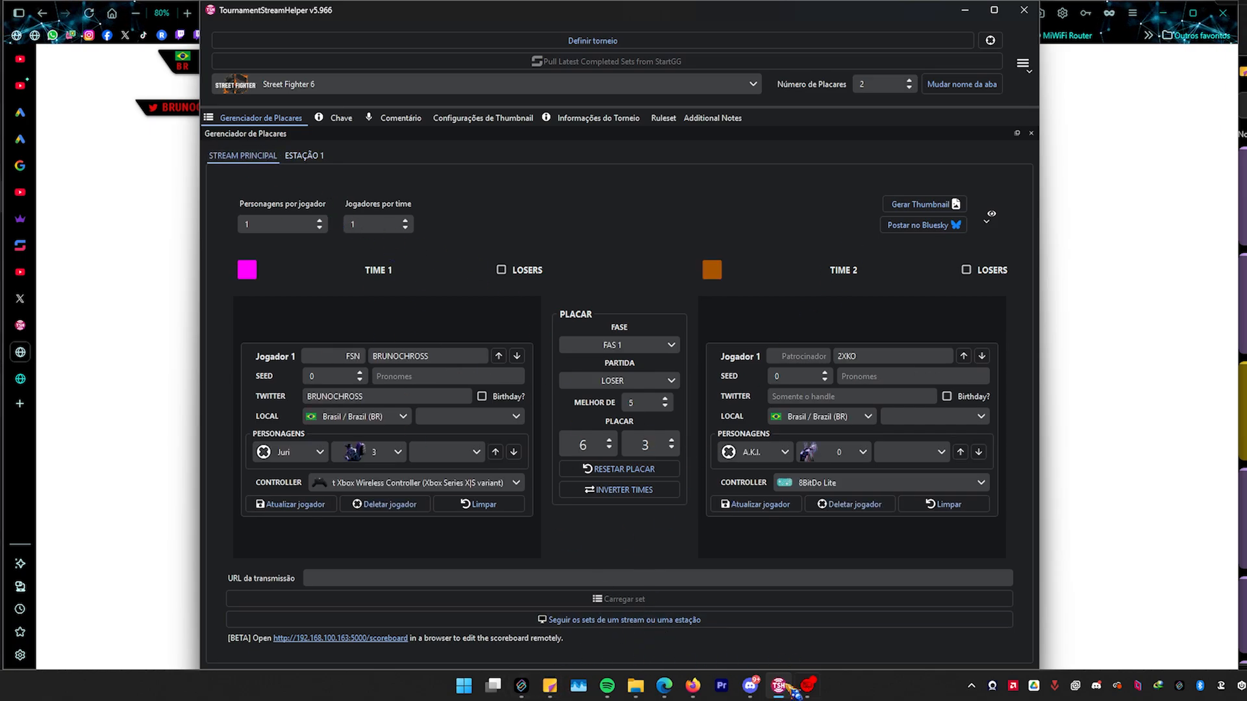
{"action": "left_click", "coordinate": [305, 157]}
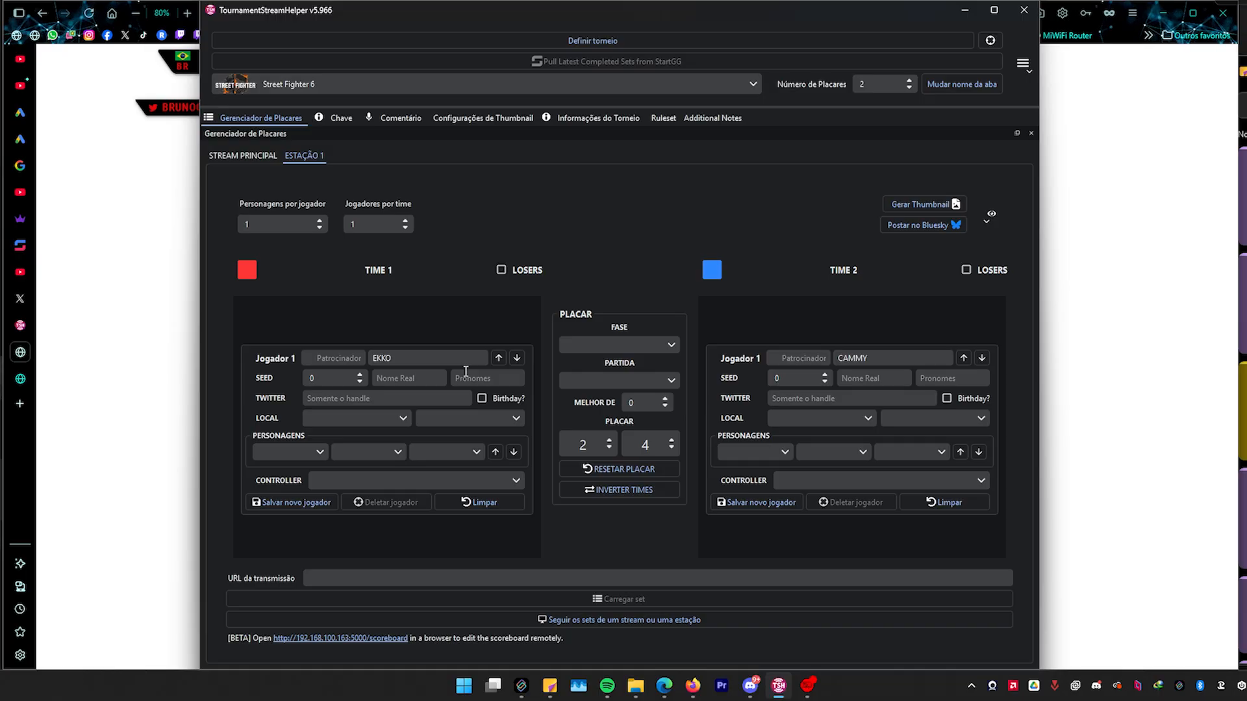
Return to Firefox, show the second scoreboard's overlay and highlight the ?scoreboardNumber=2 part of its address
{"action": "left_click", "coordinate": [136, 283]}
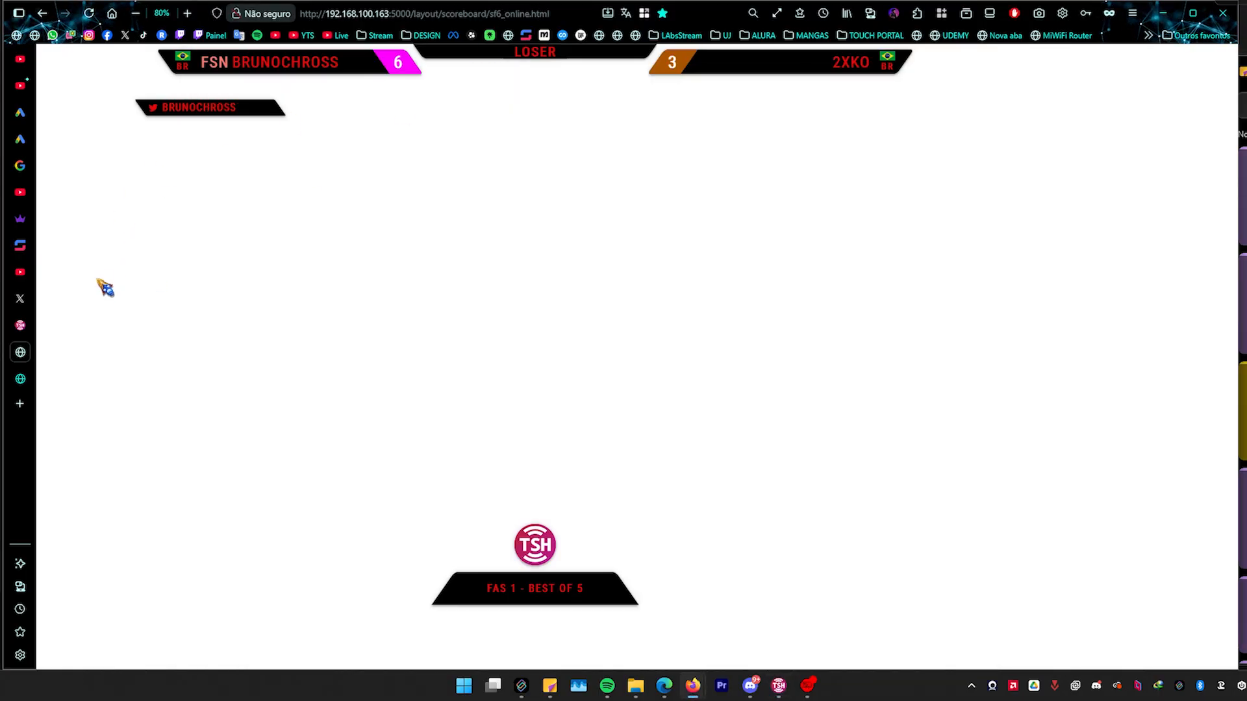
{"action": "left_click", "coordinate": [20, 379]}
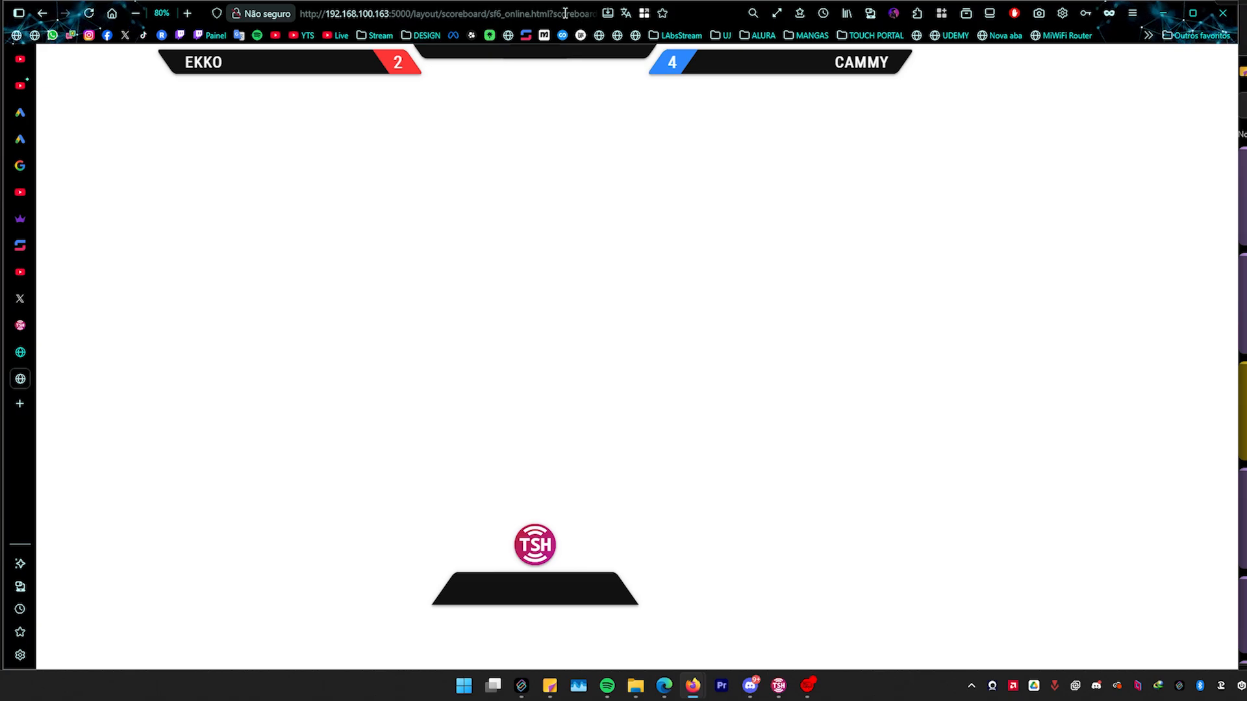
{"action": "left_click_drag", "start_coordinate": [550, 15], "coordinate": [601, 14]}
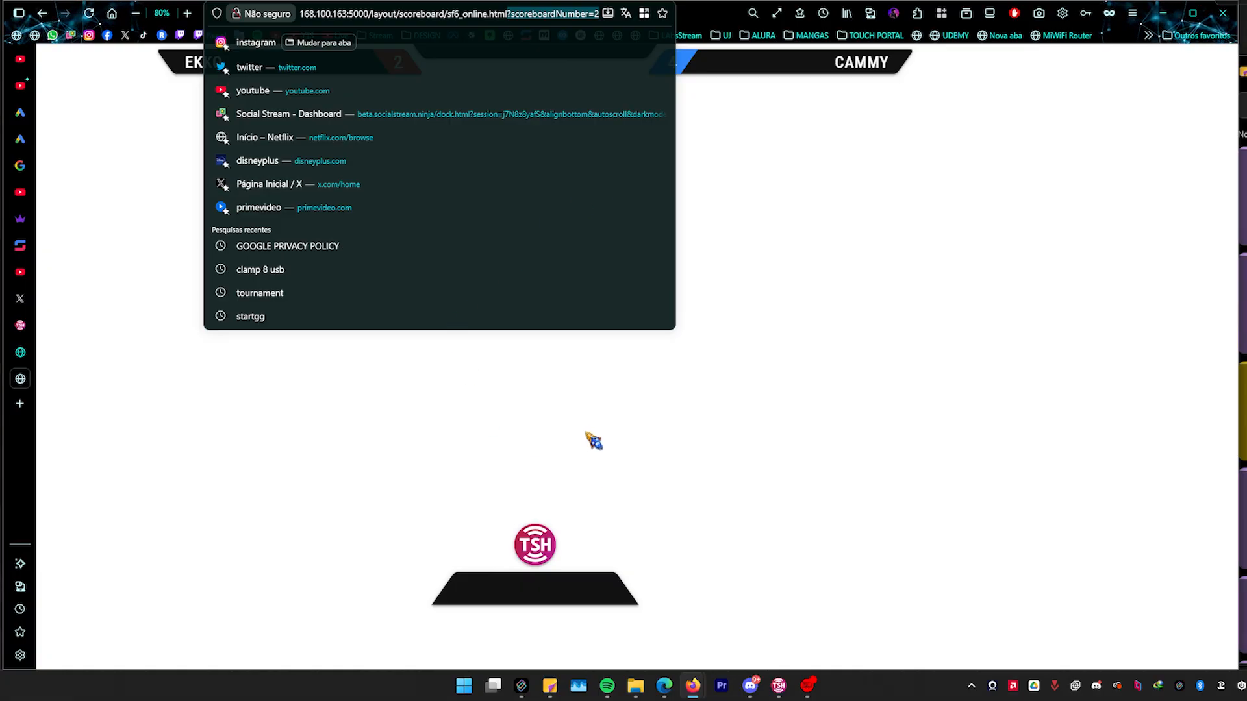
In TournamentStreamHelper, increase the number of scoreboards to 3 and enter gamertags vi for team 1 and jinx for team 2 on Placar 3
{"action": "left_click", "coordinate": [779, 685]}
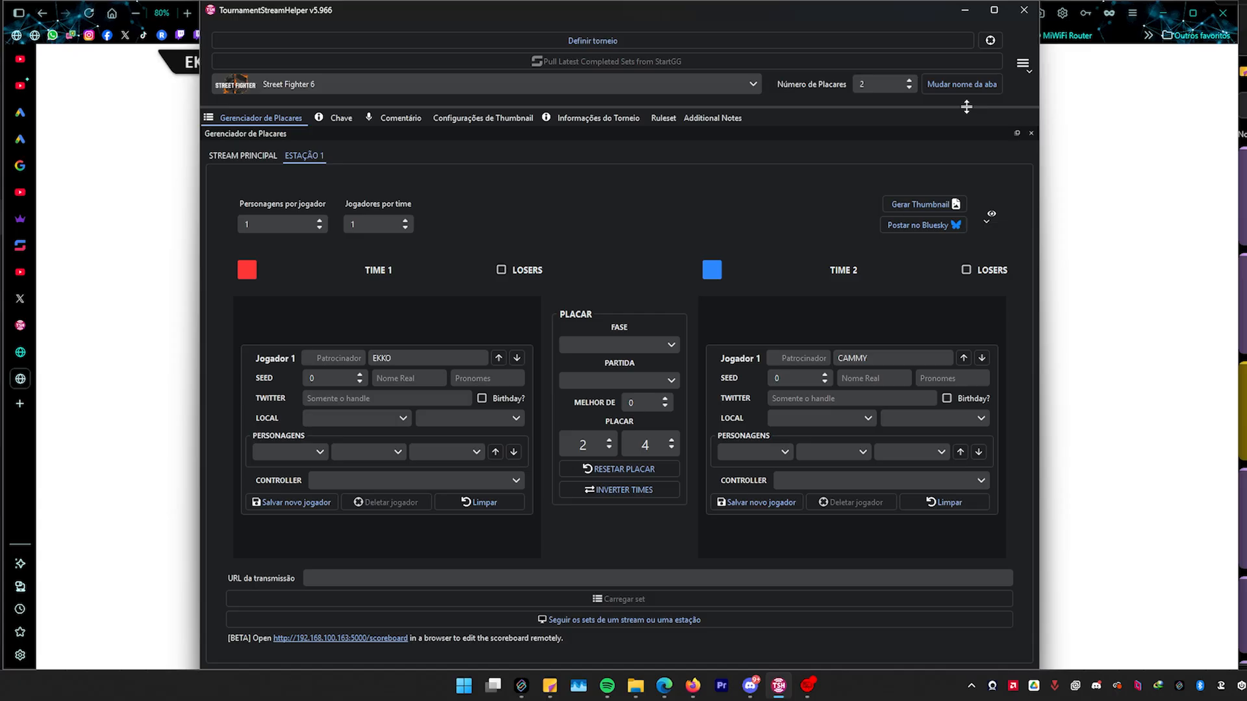
{"action": "left_click", "coordinate": [909, 80]}
{"action": "left_click", "coordinate": [447, 359]}
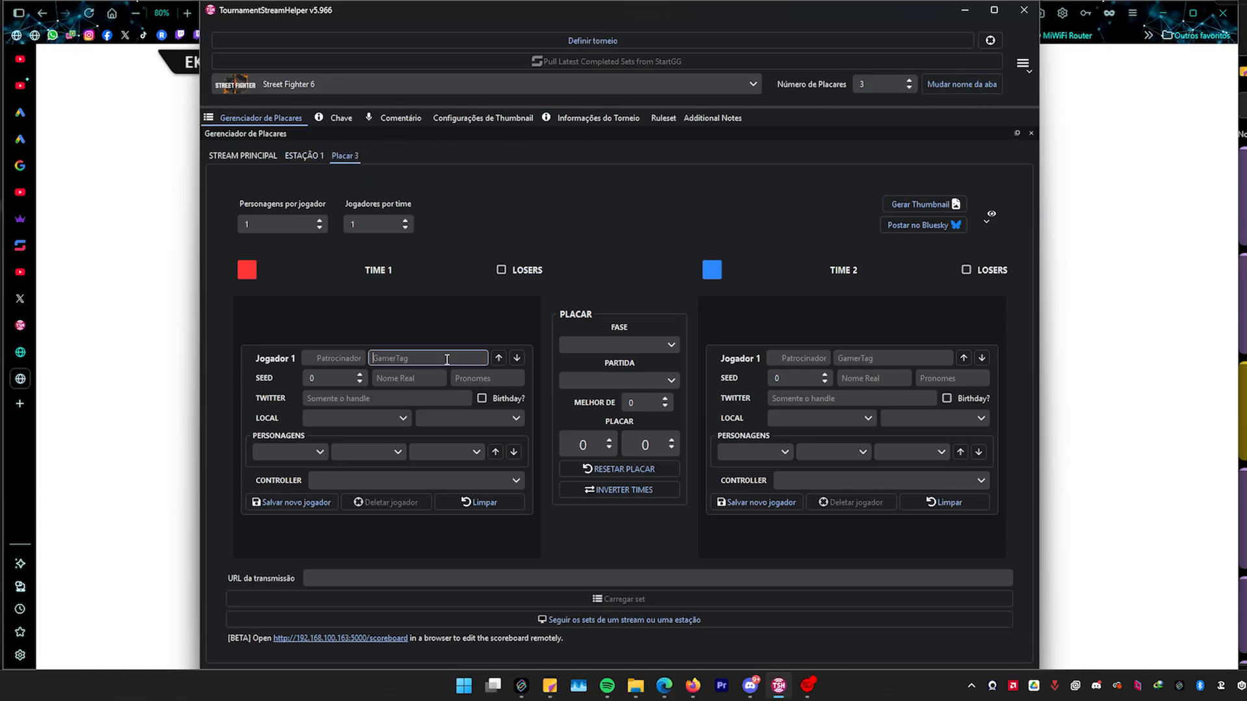
{"action": "type", "text": "vi"}
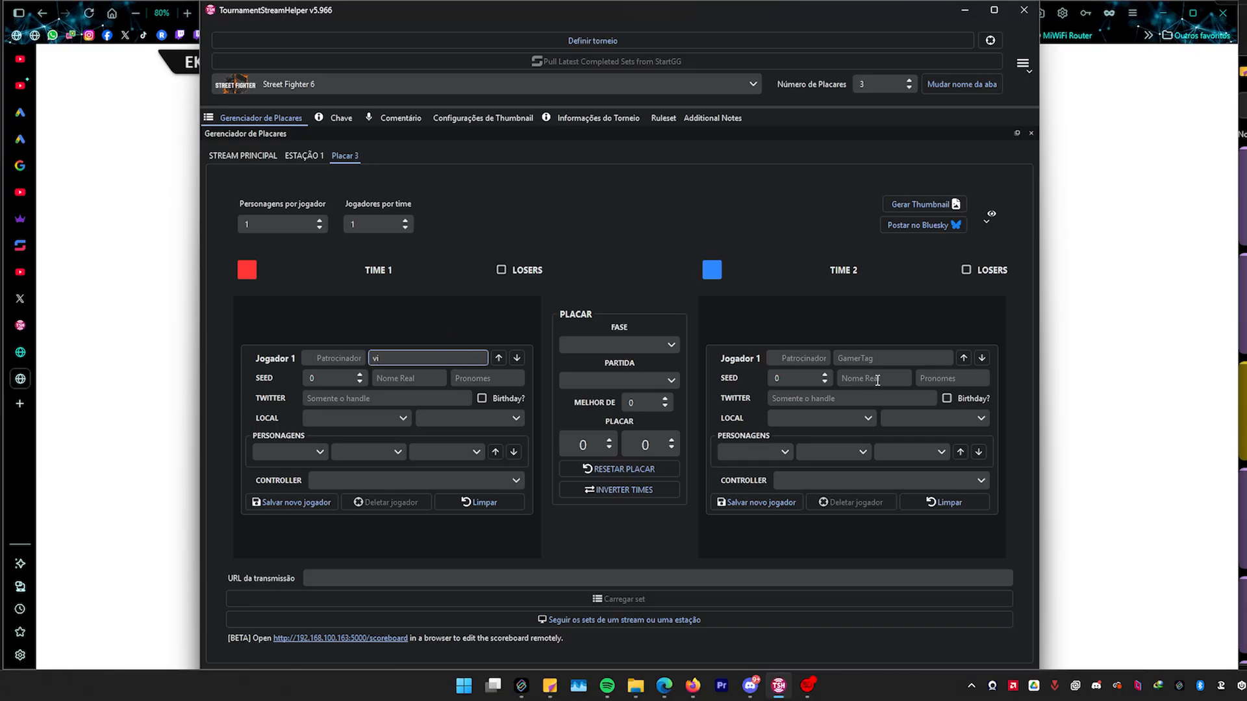
{"action": "left_click", "coordinate": [881, 359]}
{"action": "type", "text": "jinx"}
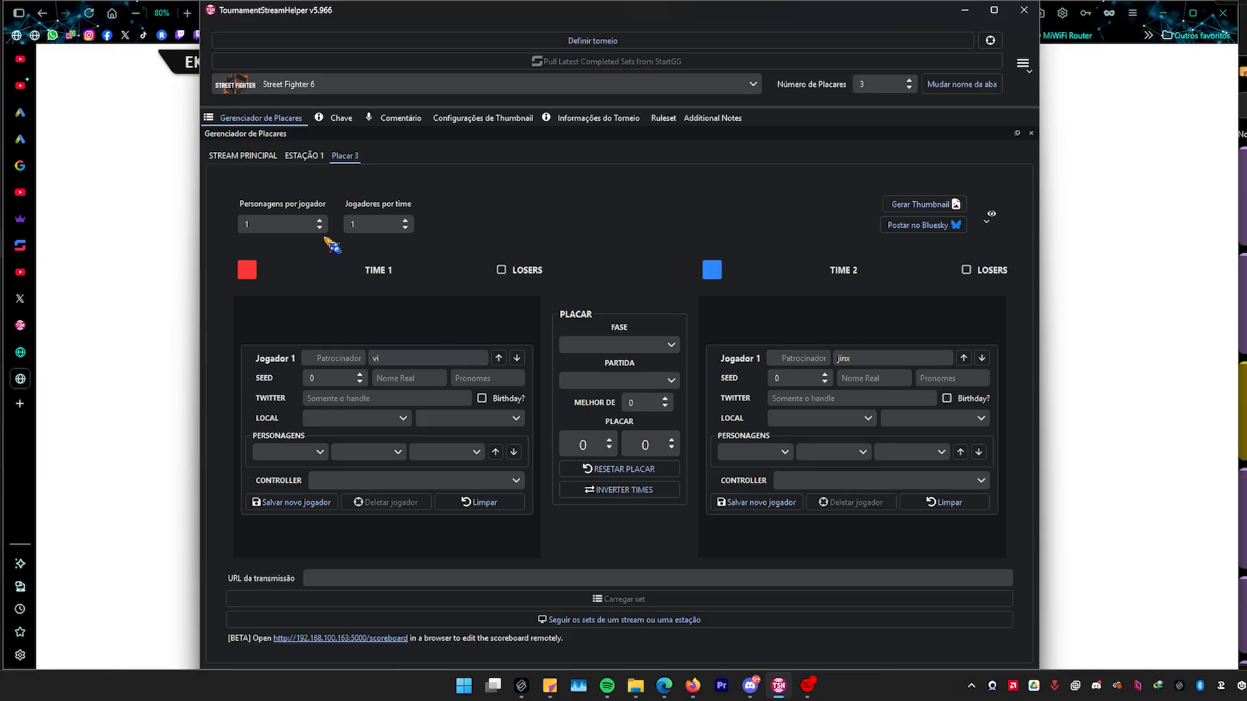
In Firefox, duplicate the second scoreboard's overlay tab and load the copy with scoreboardNumber=3
{"action": "left_click", "coordinate": [150, 310]}
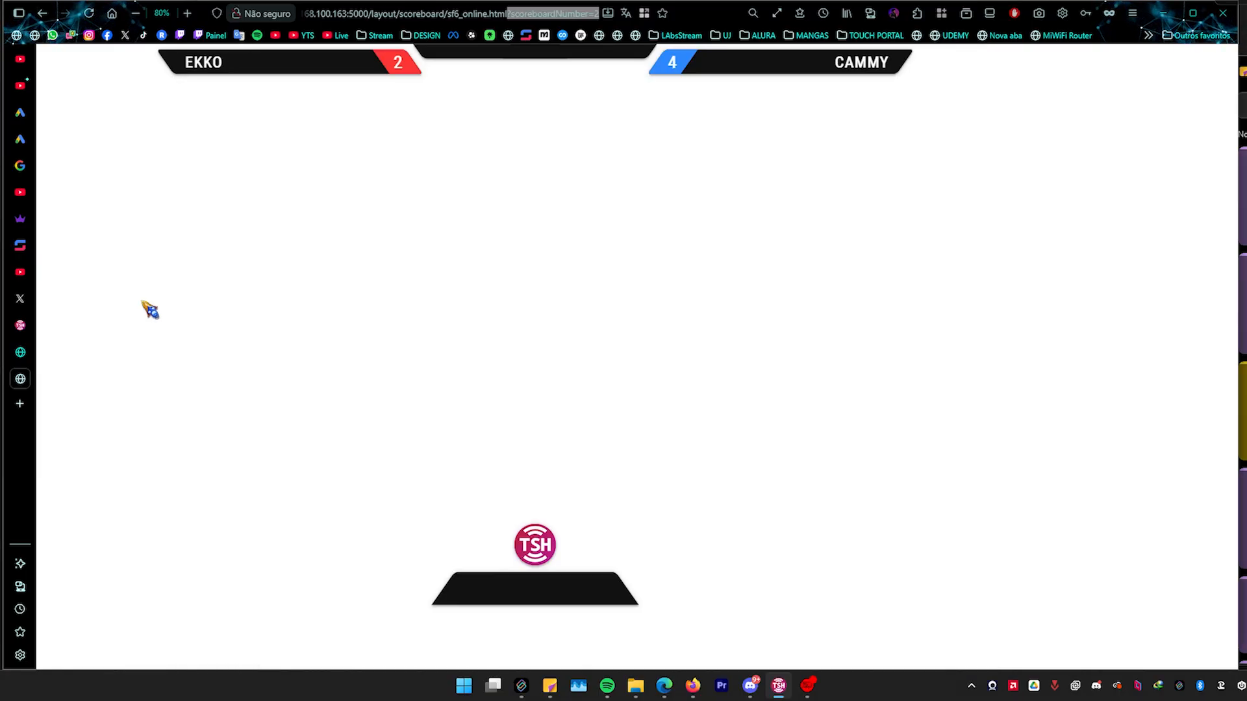
{"action": "right_click", "coordinate": [21, 379]}
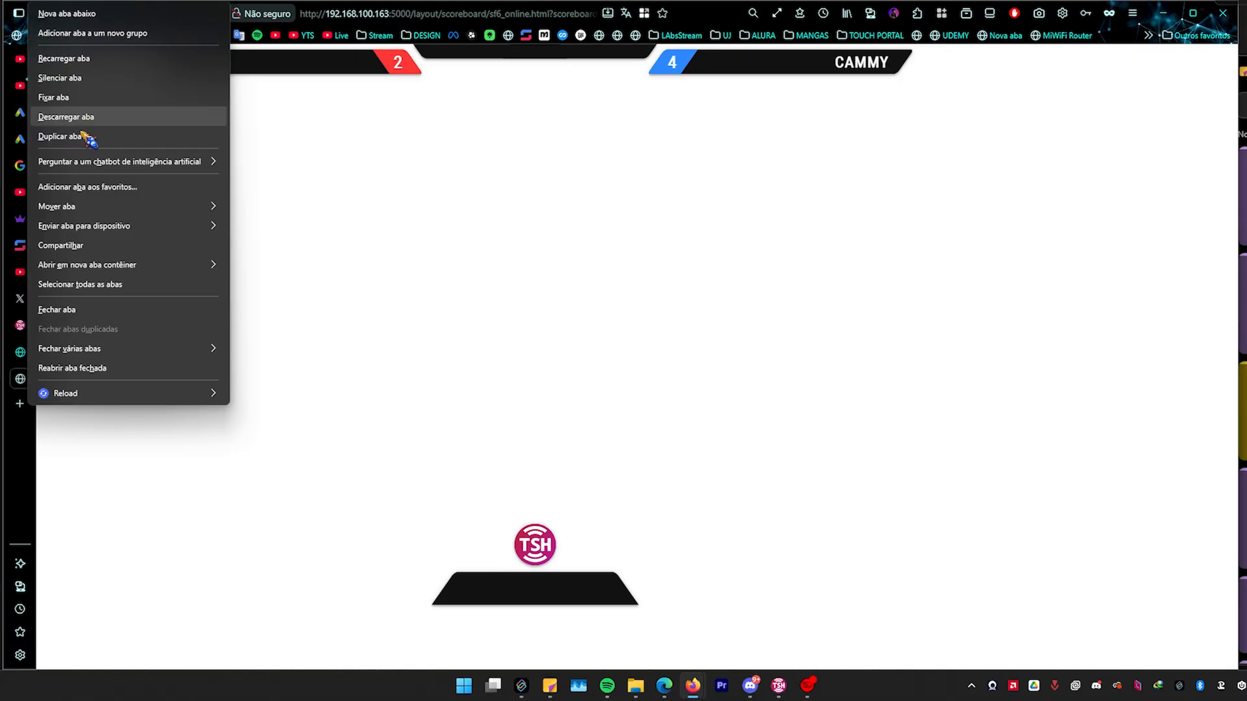
{"action": "left_click", "coordinate": [65, 135]}
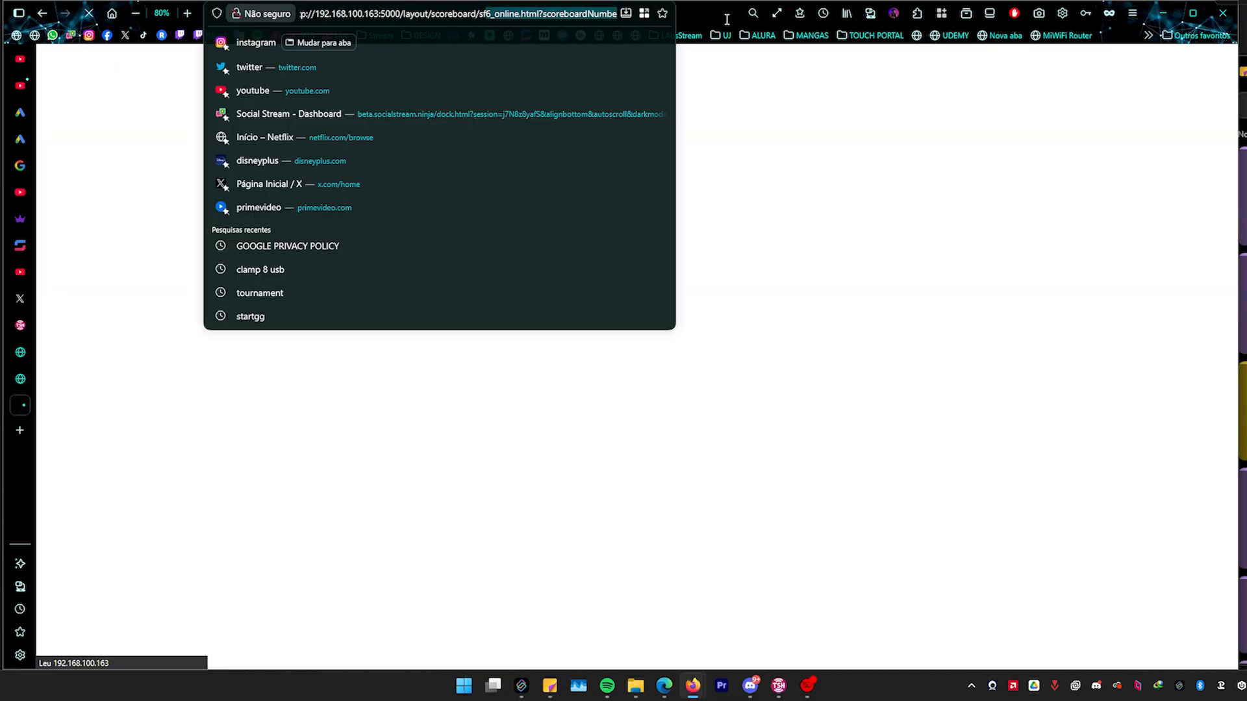
{"action": "left_click_drag", "start_coordinate": [727, 20], "coordinate": [758, 20]}
{"action": "key", "text": "Right"}
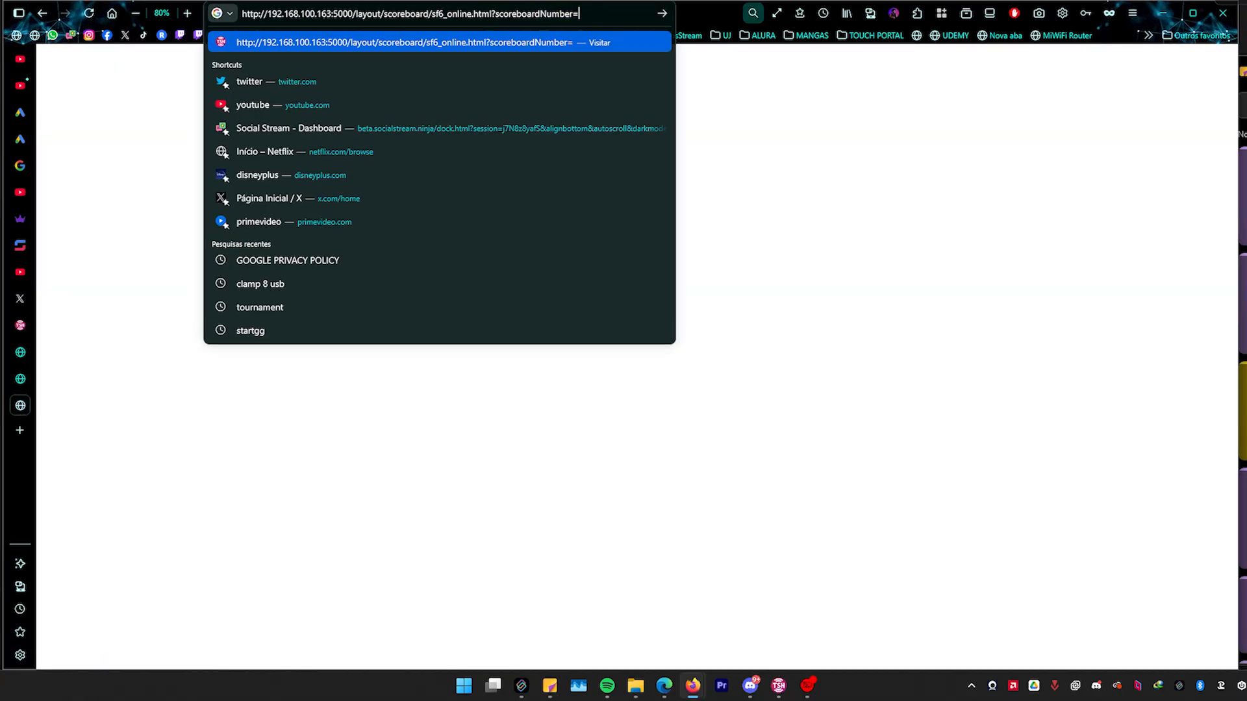
{"action": "key", "text": "BackSpace"}
{"action": "type", "text": "3"}
{"action": "key", "text": "Return"}
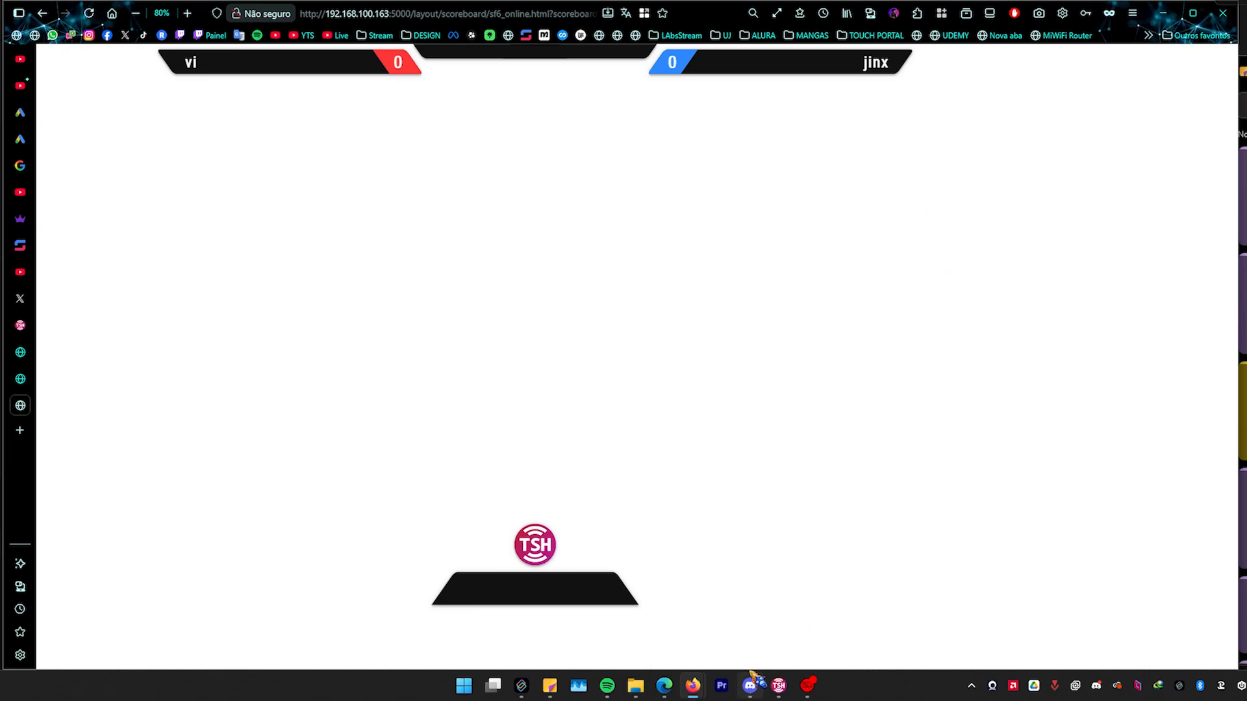
Switch to TournamentStreamHelper and review the STREAM PRINCIPAL, ESTAÇÃO 1 and Placar 3 scoreboards, plus ESTAÇÃO 1's field visibility options
{"action": "left_click", "coordinate": [779, 685]}
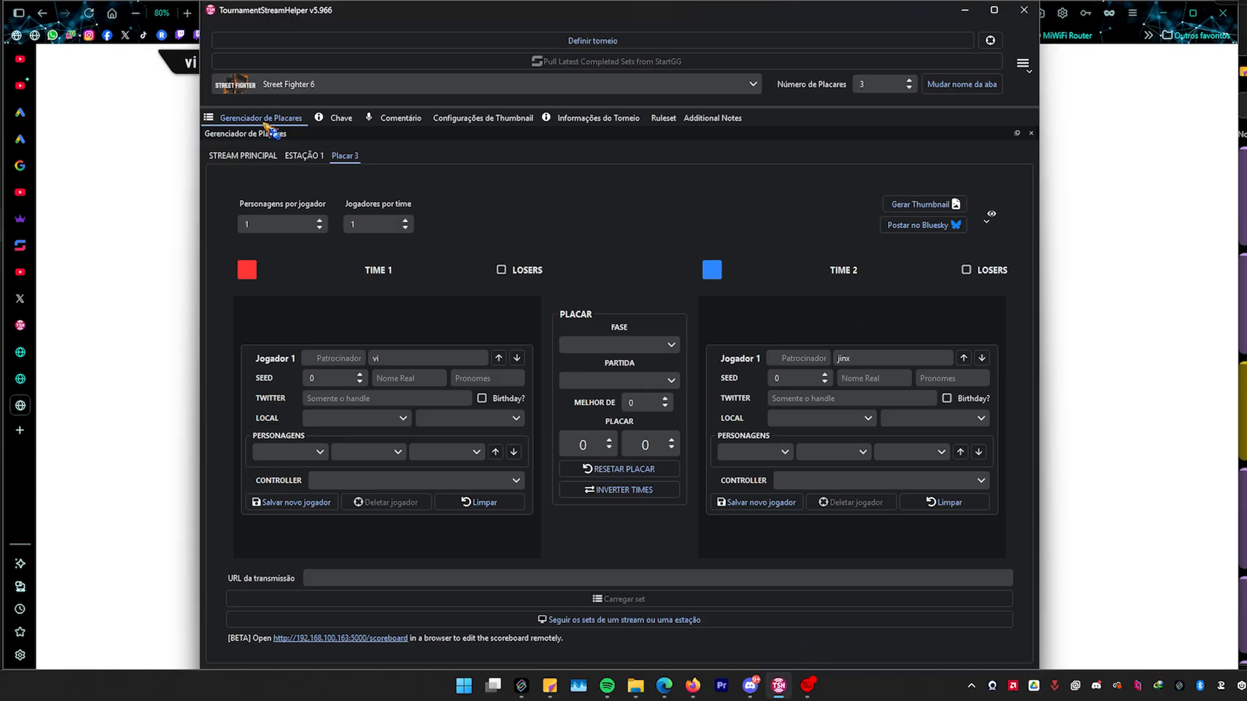
{"action": "left_click", "coordinate": [243, 156]}
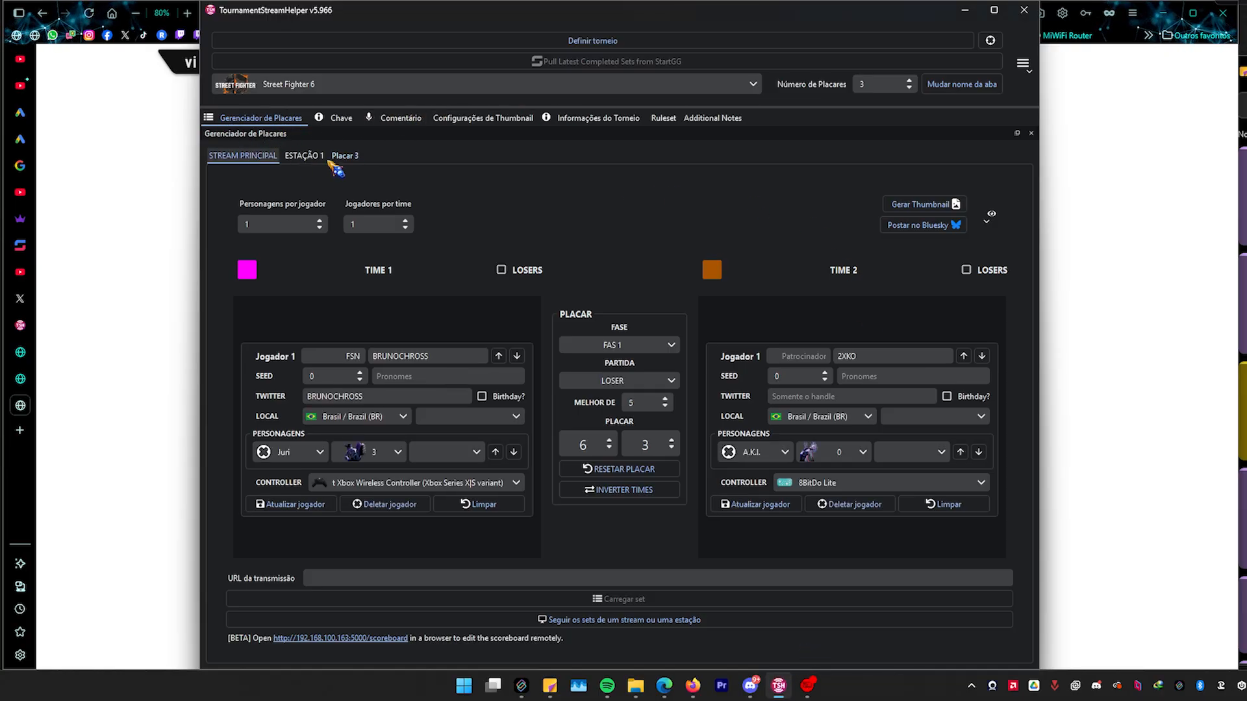
{"action": "left_click", "coordinate": [304, 155]}
{"action": "left_click", "coordinate": [344, 156]}
{"action": "left_click", "coordinate": [301, 159]}
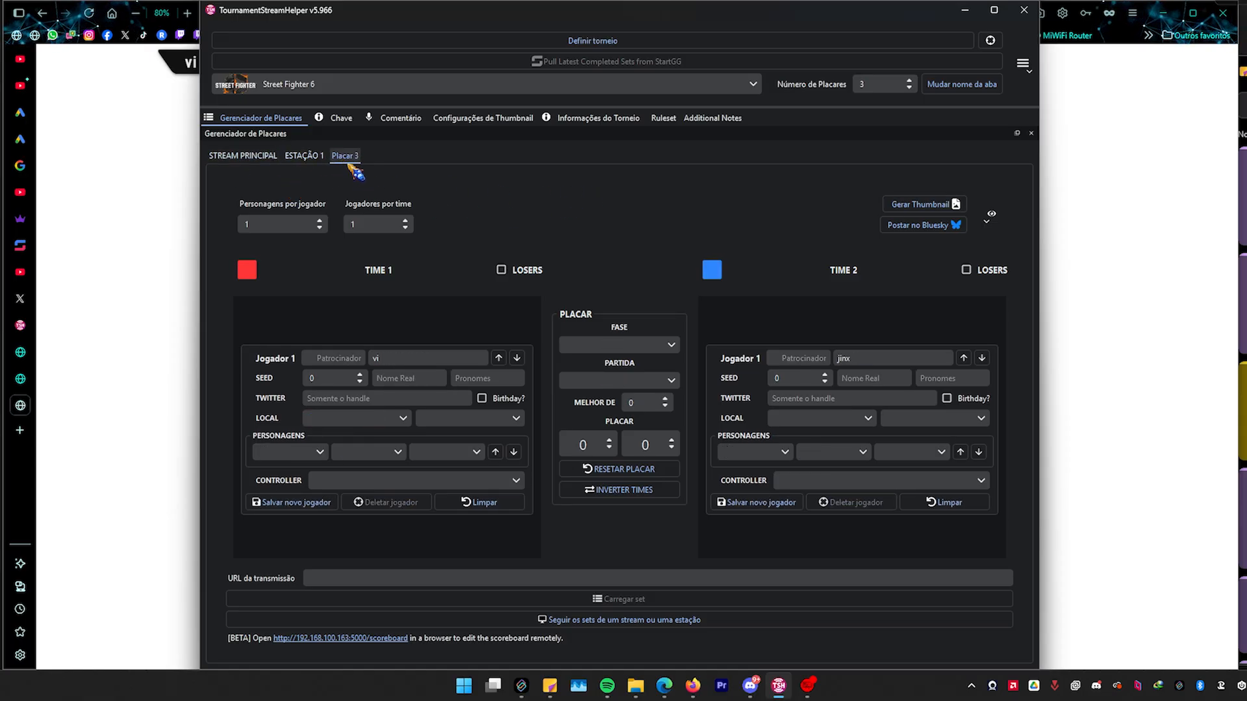
{"action": "left_click", "coordinate": [272, 156]}
{"action": "left_click", "coordinate": [302, 156]}
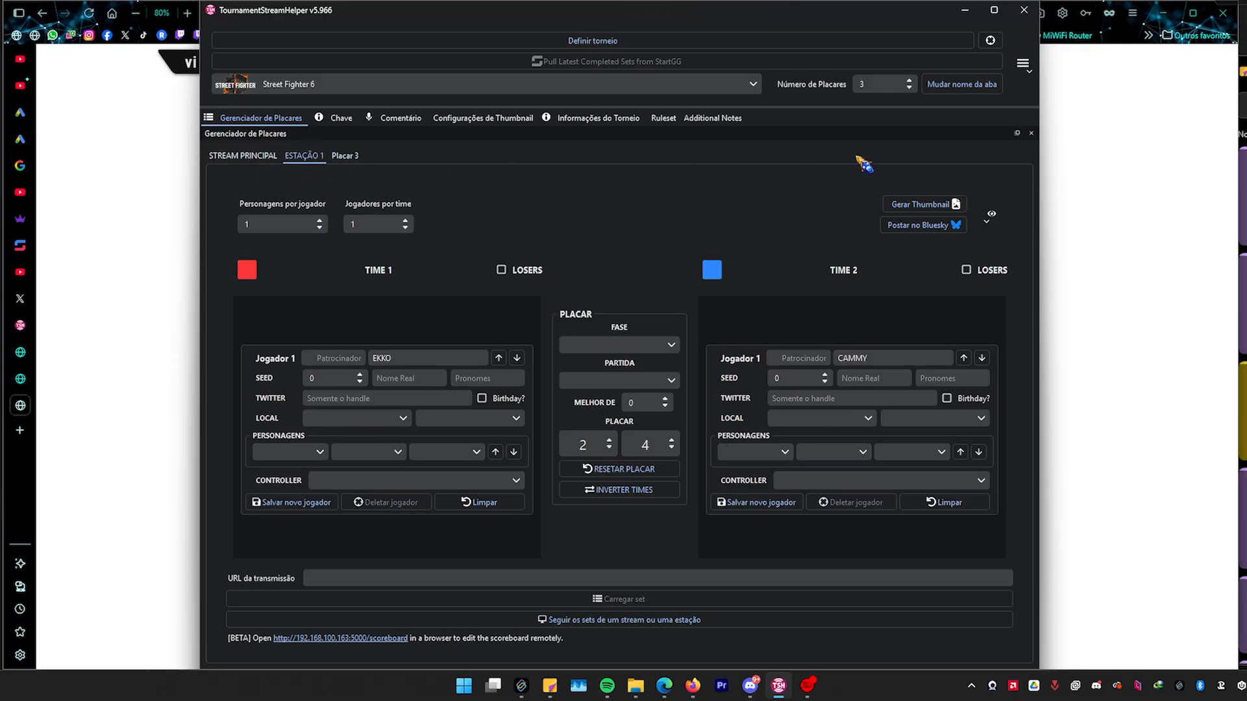
{"action": "left_click", "coordinate": [234, 155]}
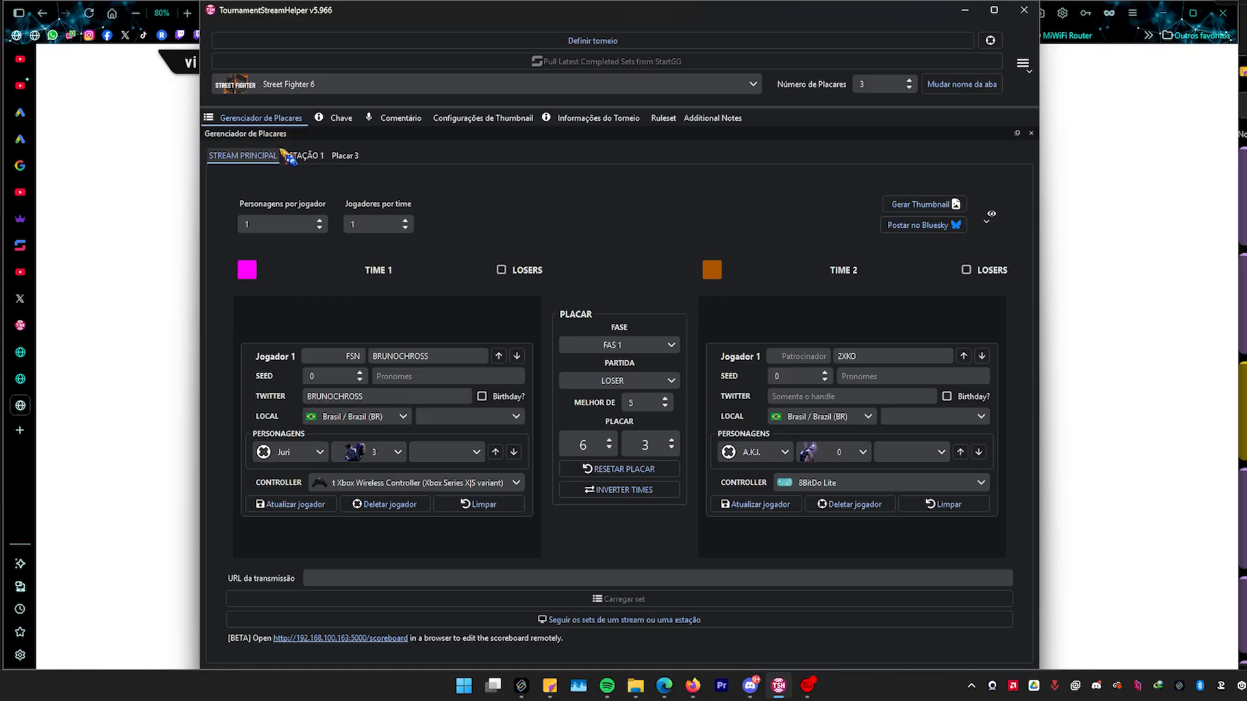
{"action": "left_click", "coordinate": [296, 154]}
{"action": "left_click", "coordinate": [992, 214]}
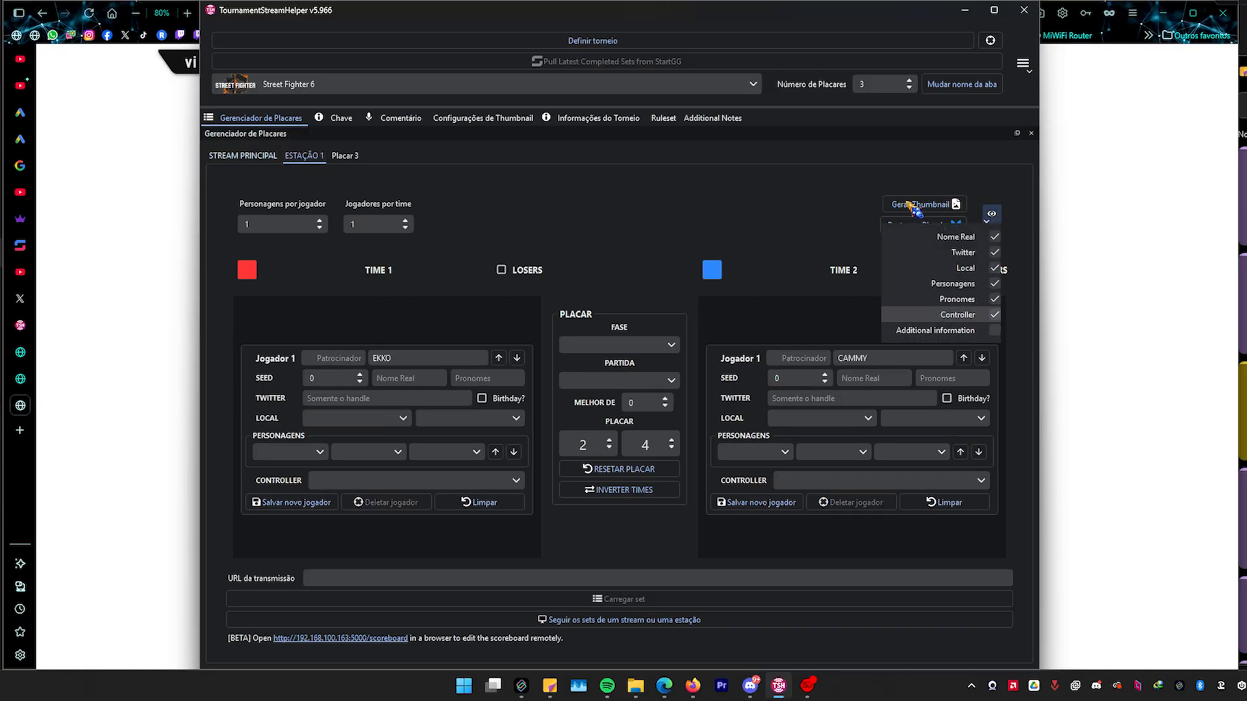
{"action": "left_click", "coordinate": [345, 176]}
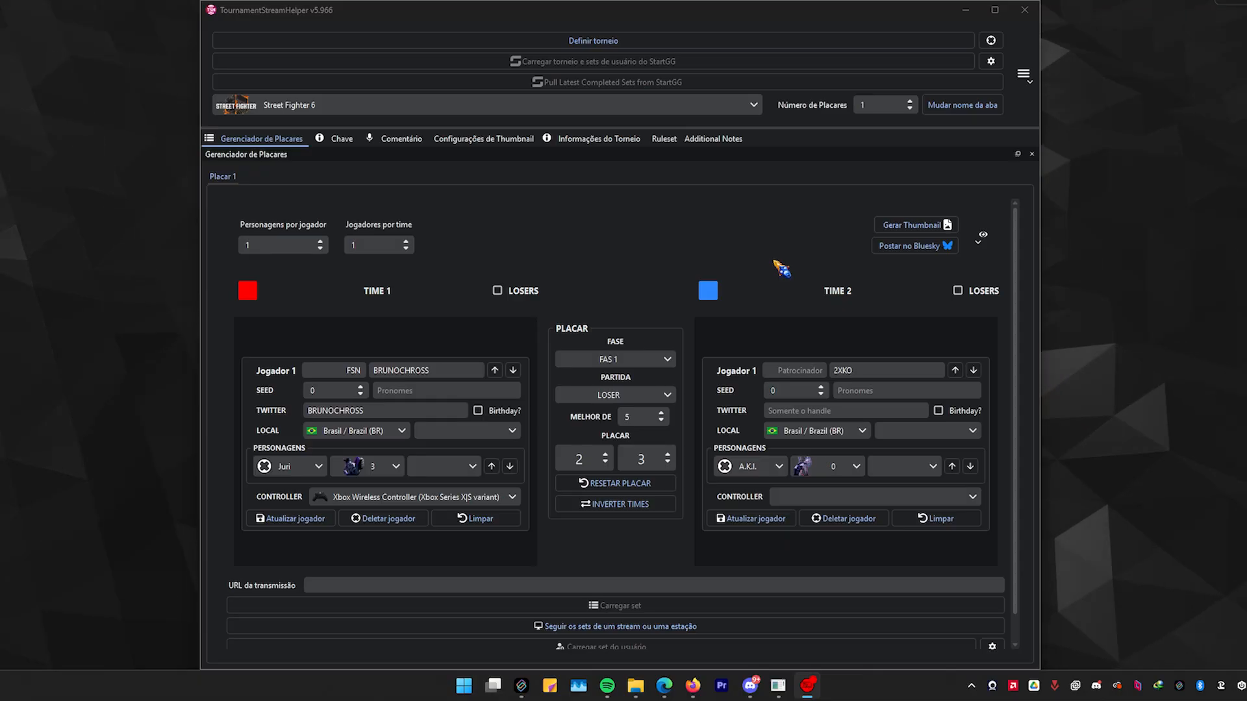
Change team 2's colour on Placar 1 to the orange-brown basic colour #aa5500
{"action": "left_click", "coordinate": [709, 291]}
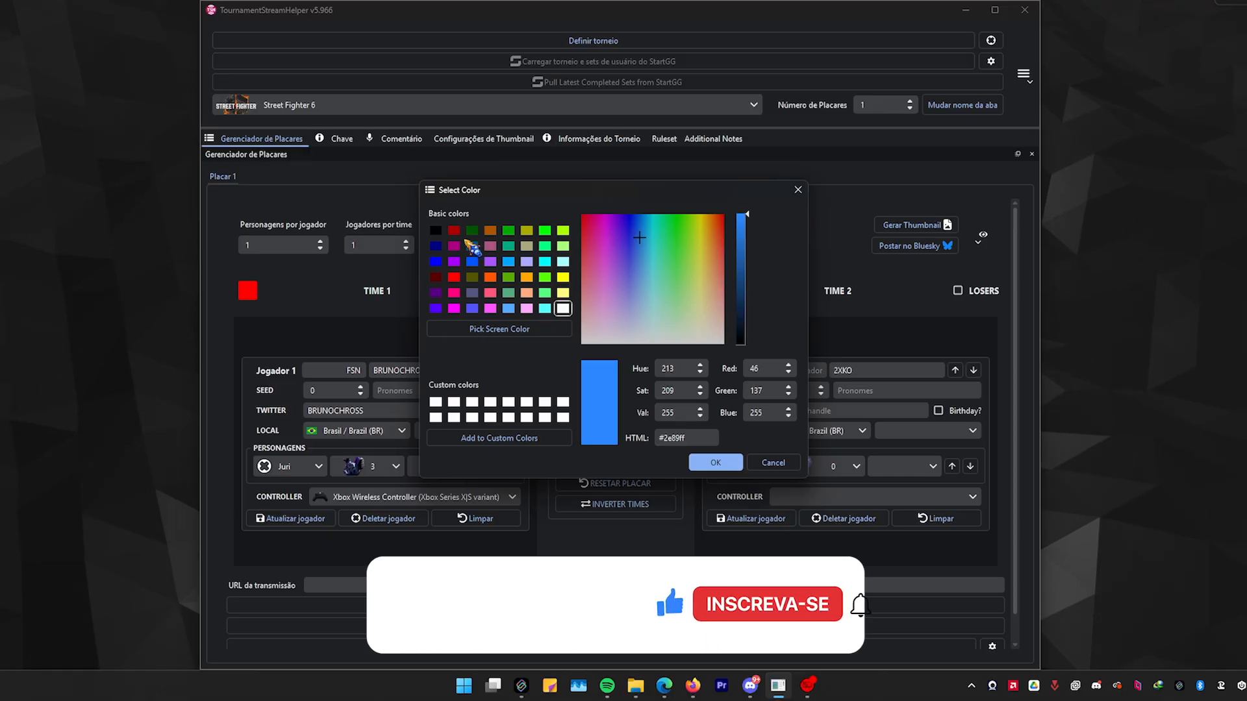
{"action": "left_click", "coordinate": [490, 231]}
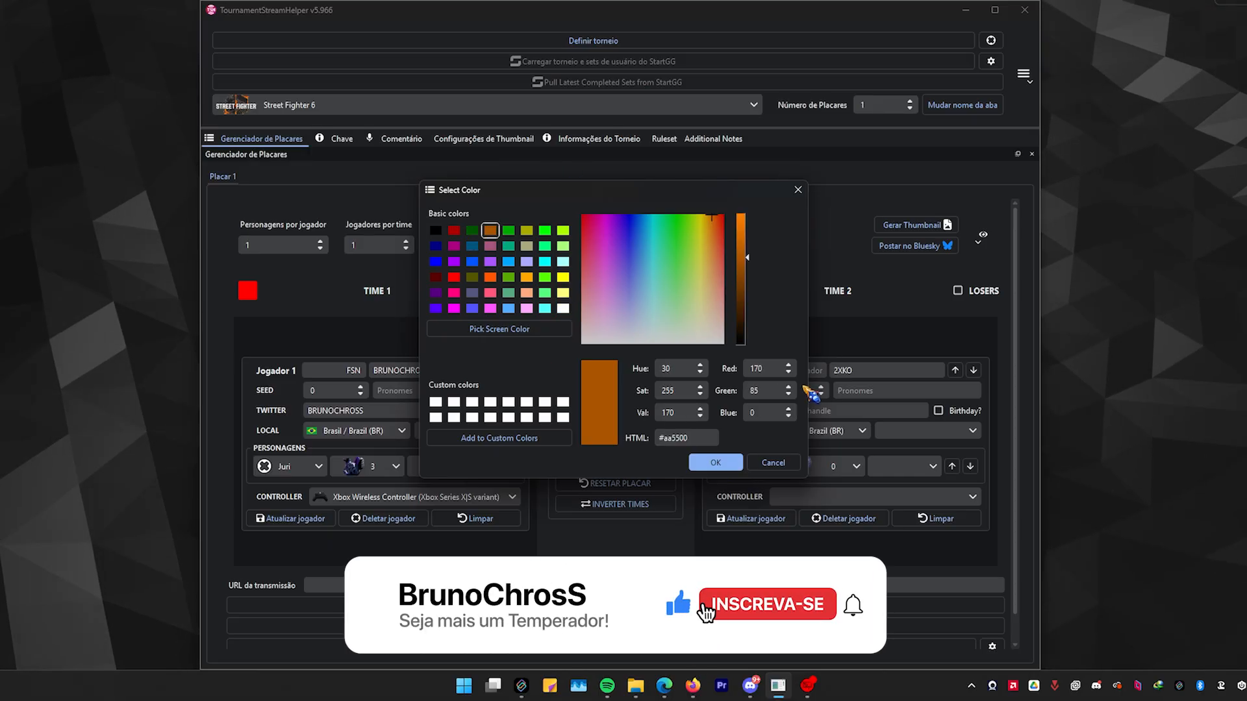
{"action": "left_click", "coordinate": [718, 463]}
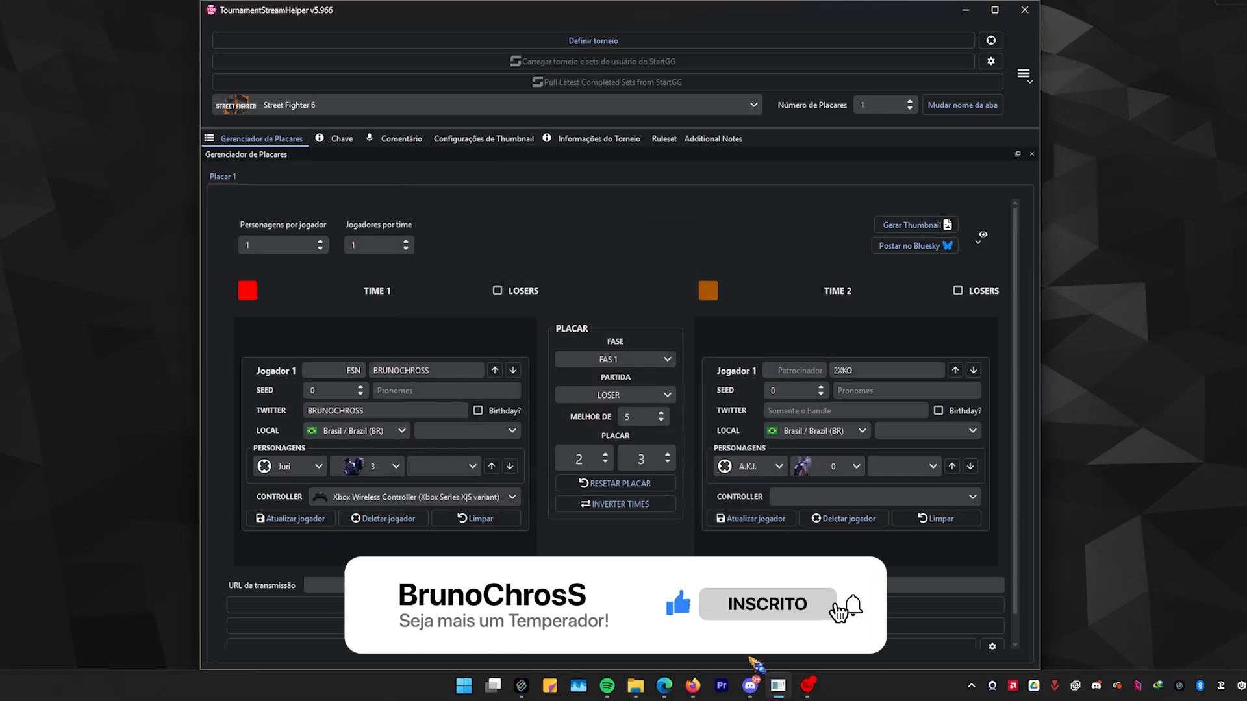
Switch to Firefox and show the scoreboard overlay to check team 2's colour on it
{"action": "mouse_move", "coordinate": [694, 696]}
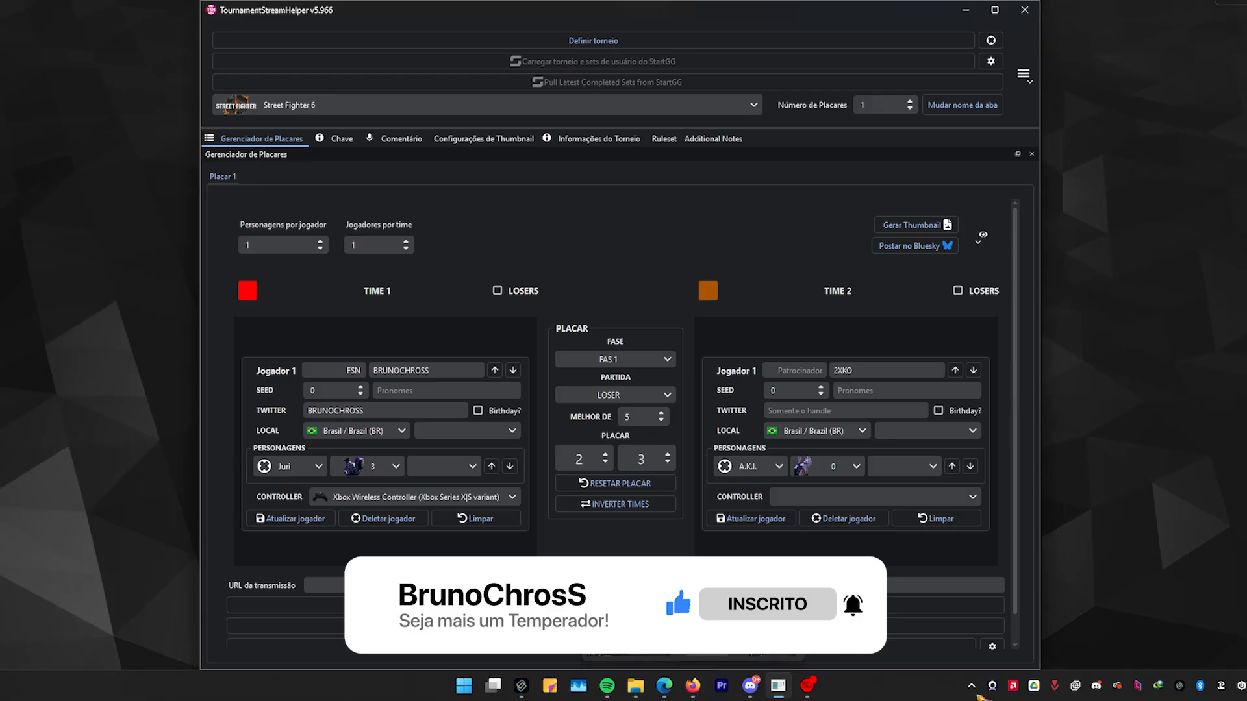
{"action": "left_click", "coordinate": [693, 685]}
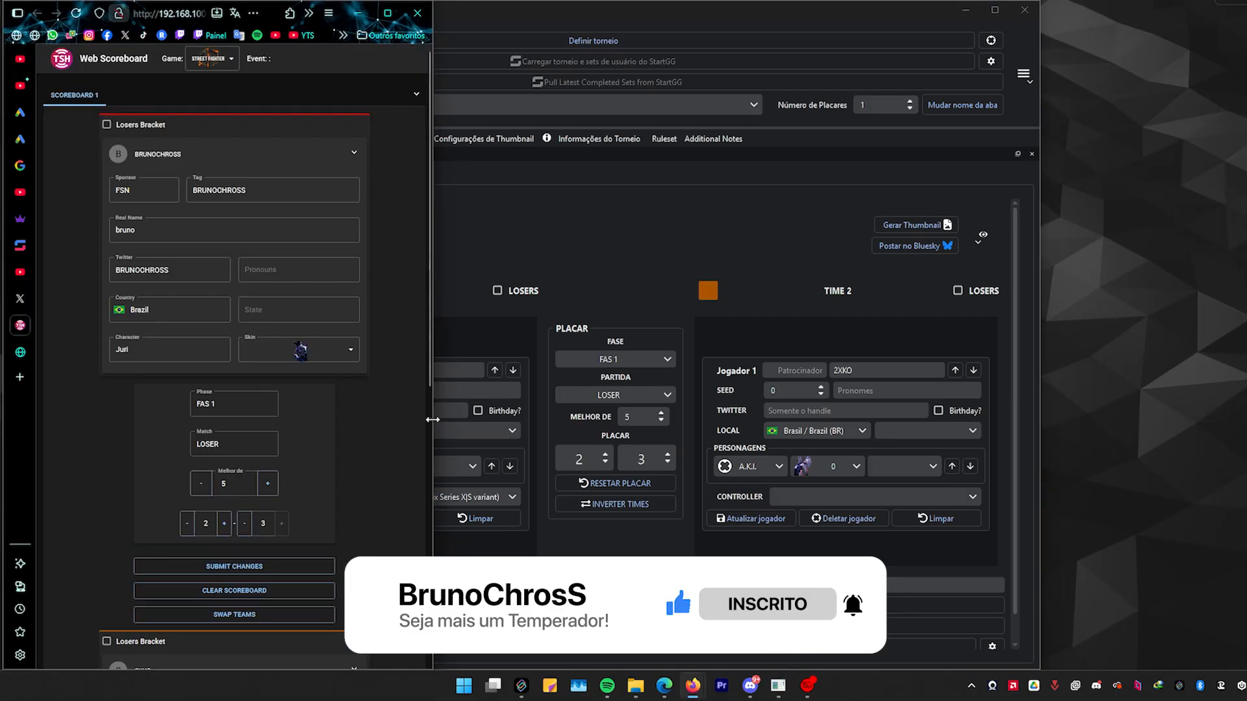
{"action": "left_click", "coordinate": [20, 352]}
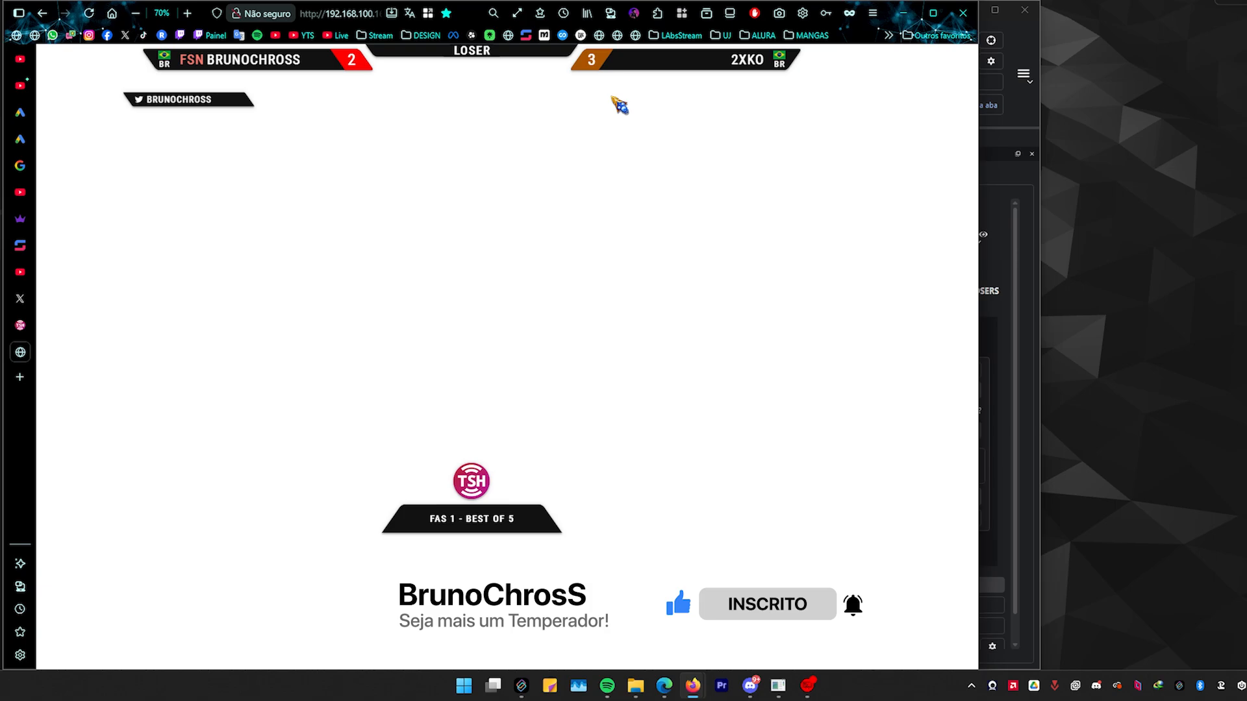
{"action": "key", "text": "ctrl+plus"}
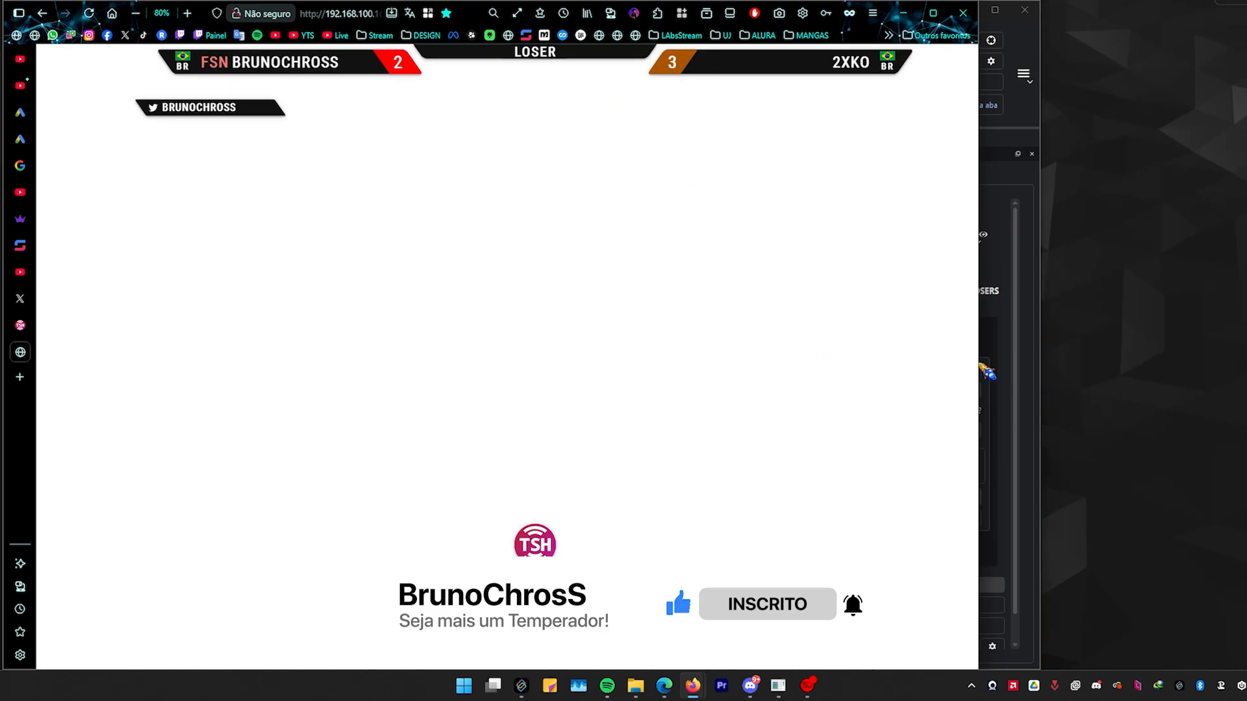
In TournamentStreamHelper, change team 1's colour to magenta #ff00ff, and return to the overlay in Firefox
{"action": "left_click", "coordinate": [1038, 348]}
{"action": "left_click", "coordinate": [247, 292]}
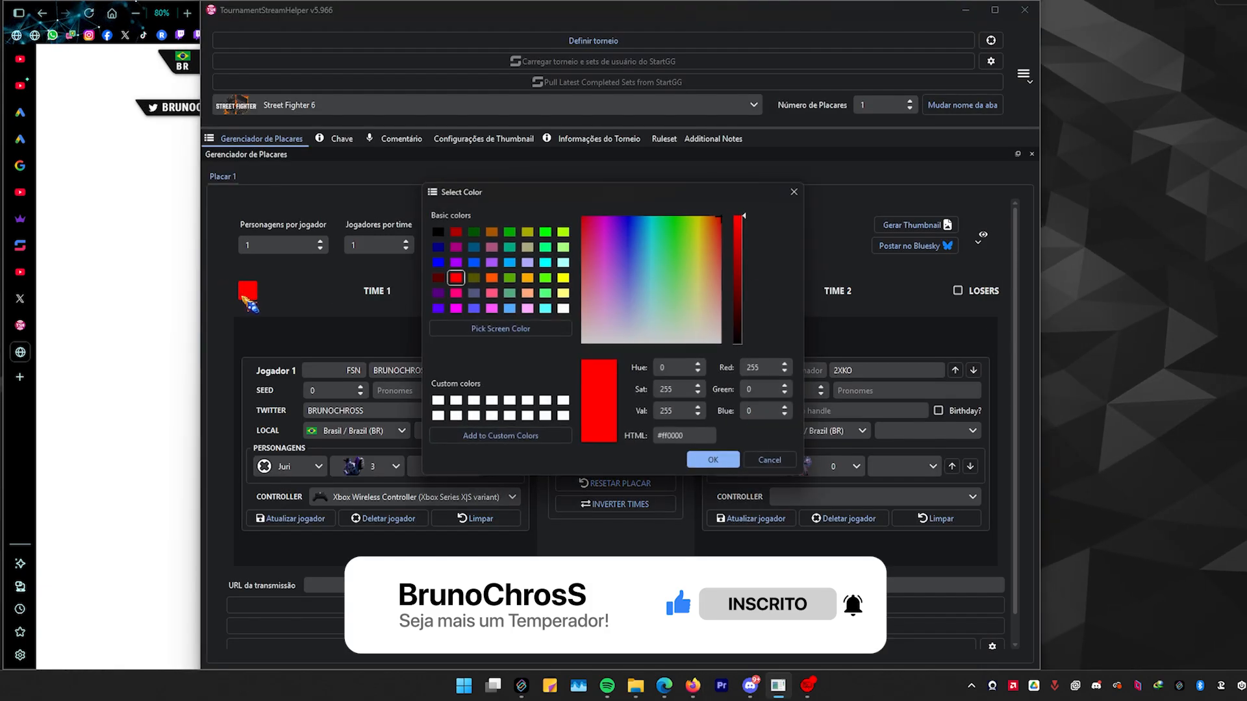
{"action": "left_click", "coordinate": [454, 308]}
{"action": "left_click", "coordinate": [717, 462]}
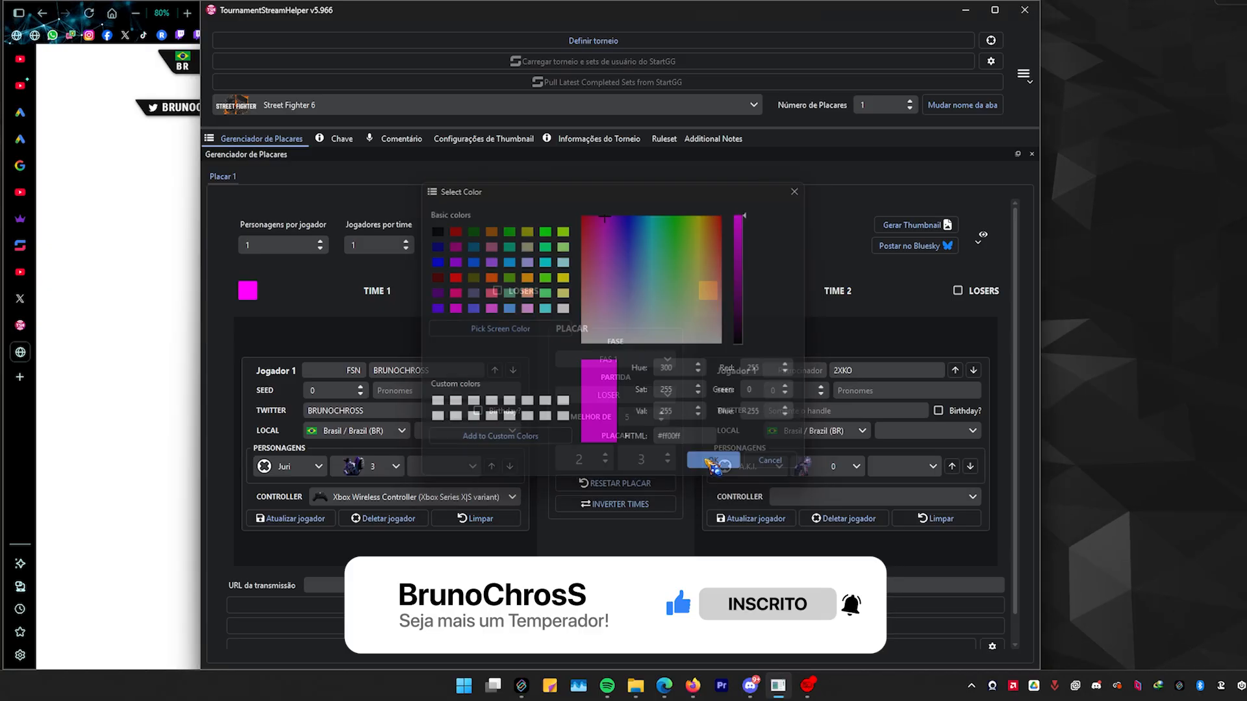
{"action": "left_click", "coordinate": [139, 251]}
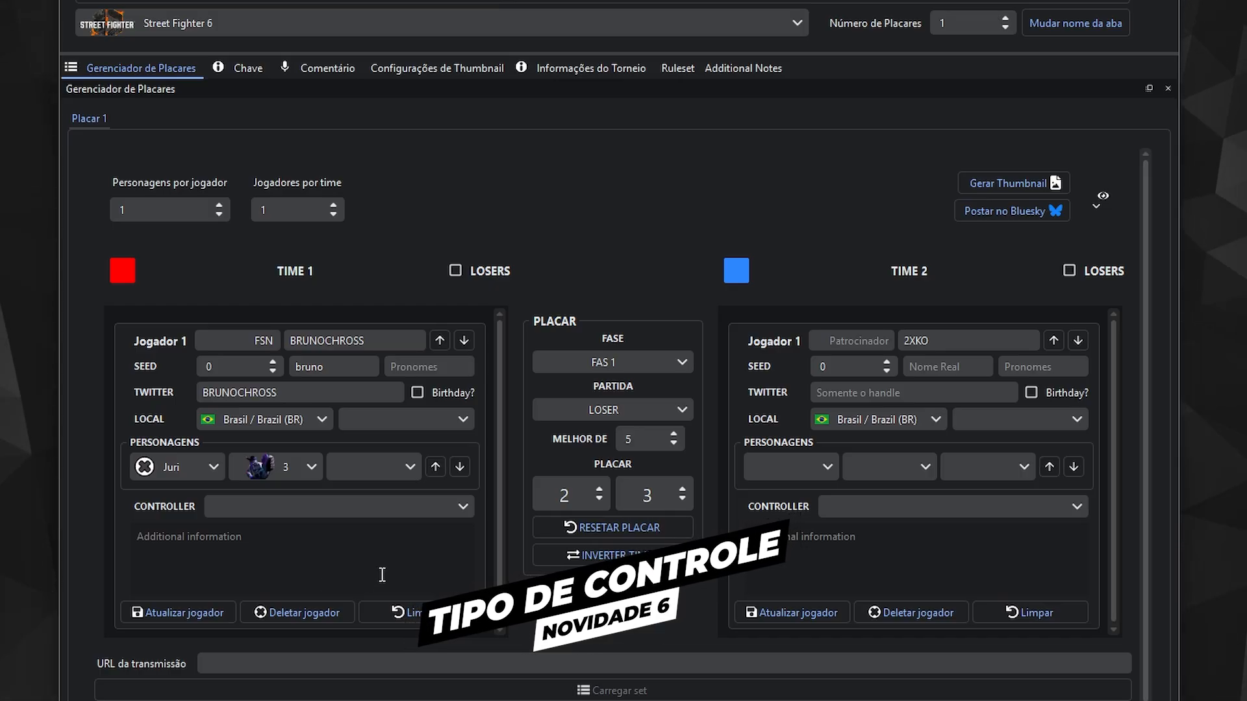
Set the team 1 player's controller to Xbox Wireless Controller (Xbox Series X|S variant), and look through the other available controller models
{"action": "left_click", "coordinate": [467, 507]}
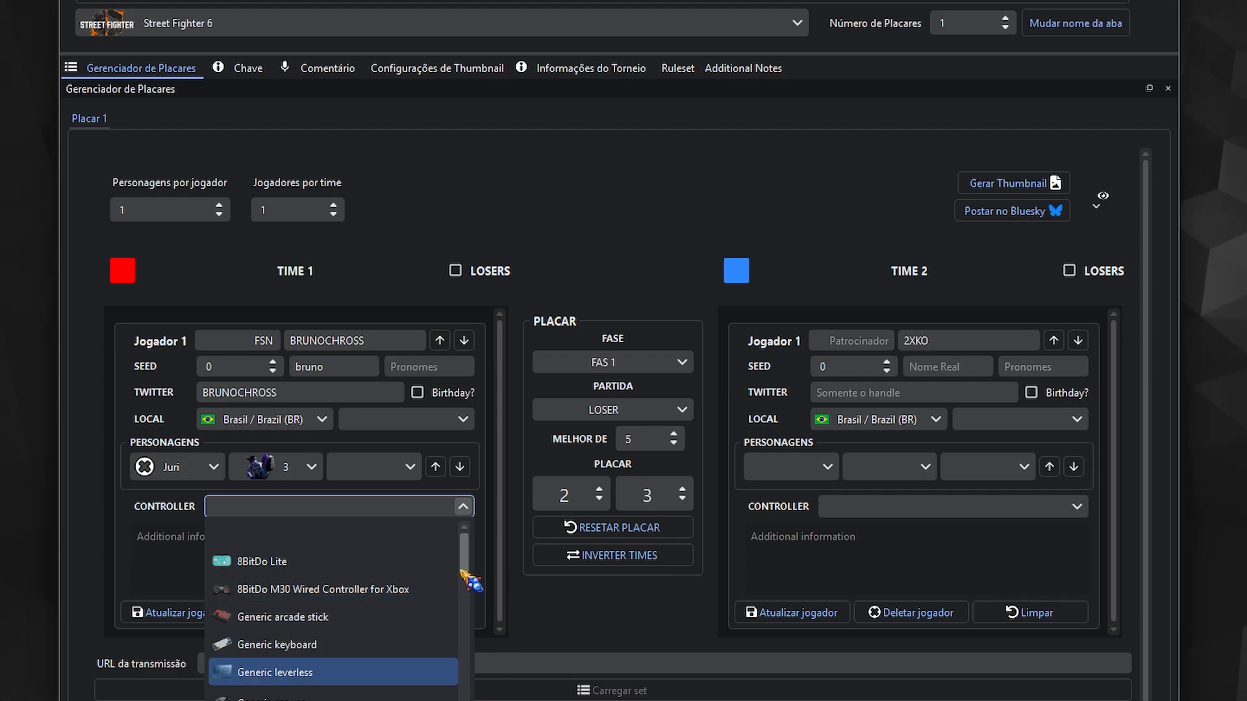
{"action": "scroll", "coordinate": [460, 585], "scroll_direction": "down", "scroll_amount": 3}
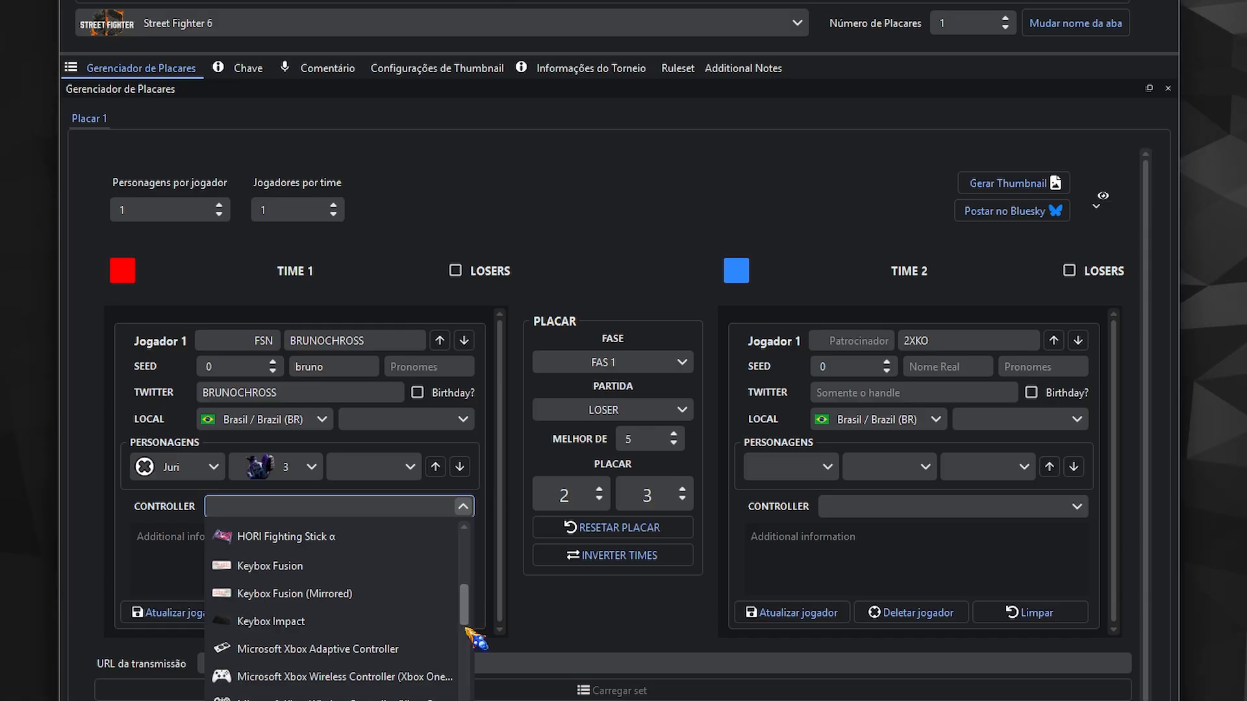
{"action": "scroll", "coordinate": [468, 629], "scroll_direction": "down", "scroll_amount": 1}
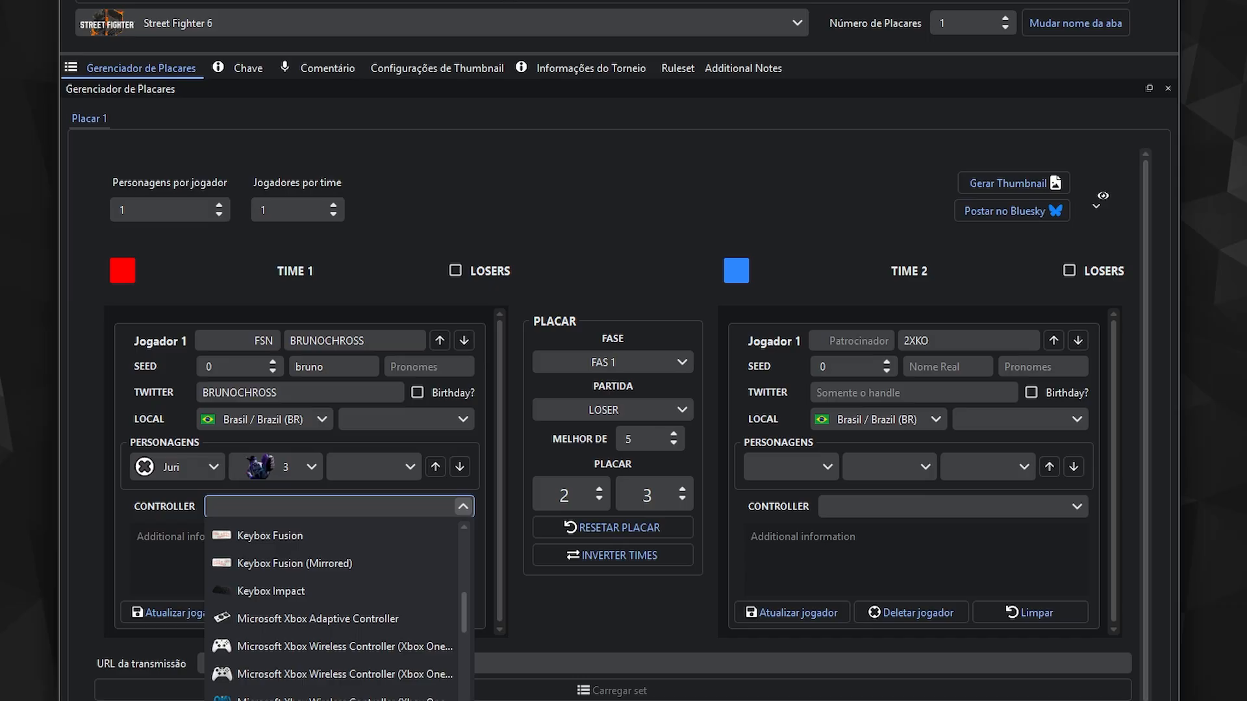
{"action": "left_click", "coordinate": [344, 699]}
{"action": "left_click", "coordinate": [370, 544]}
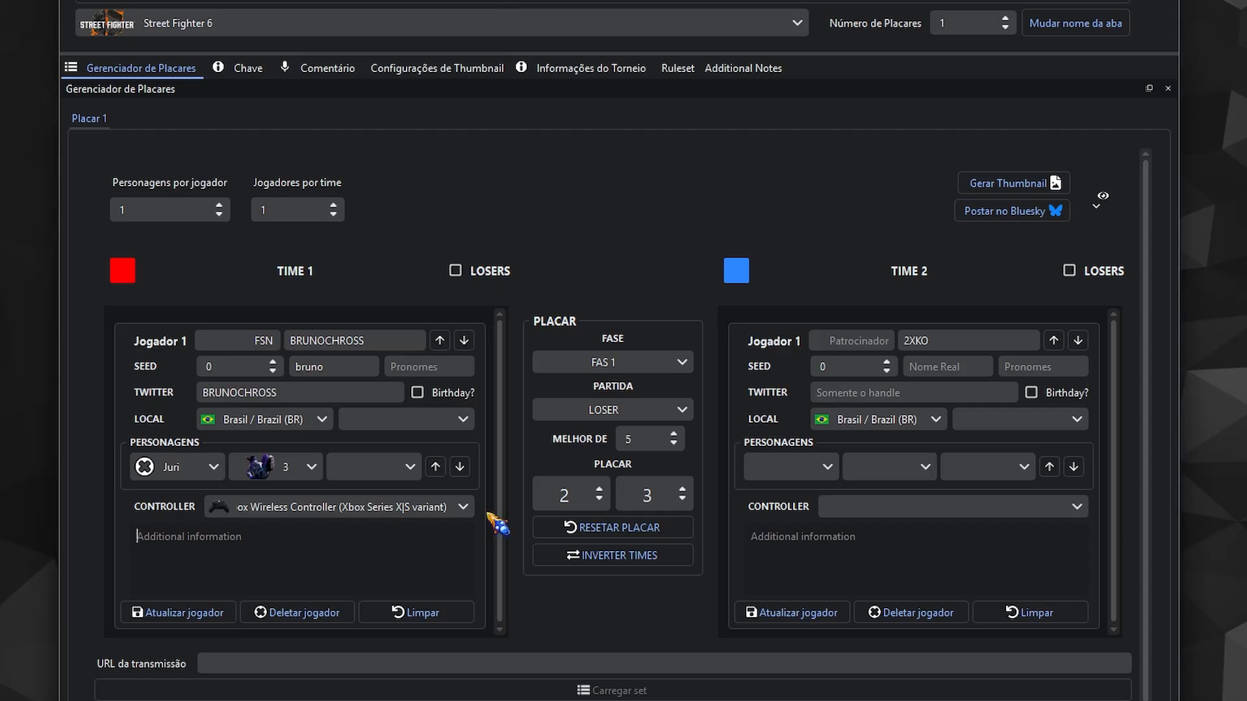
{"action": "left_click", "coordinate": [463, 506]}
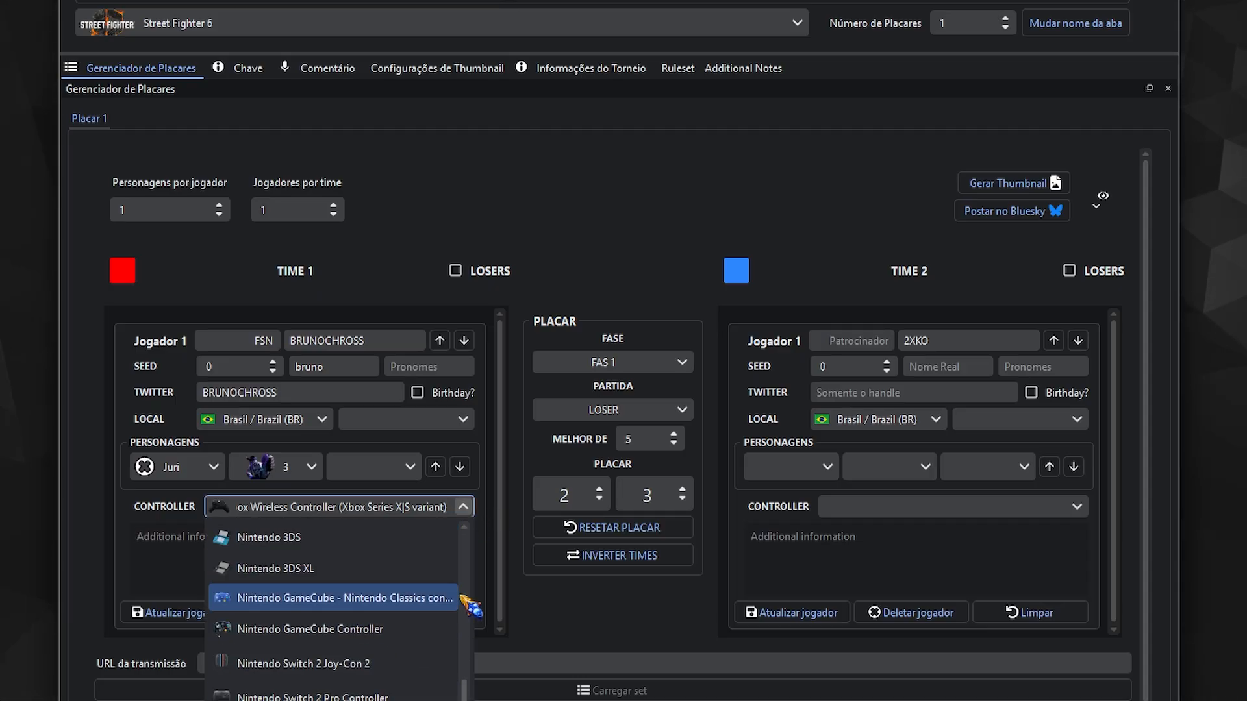
{"action": "left_click", "coordinate": [557, 662]}
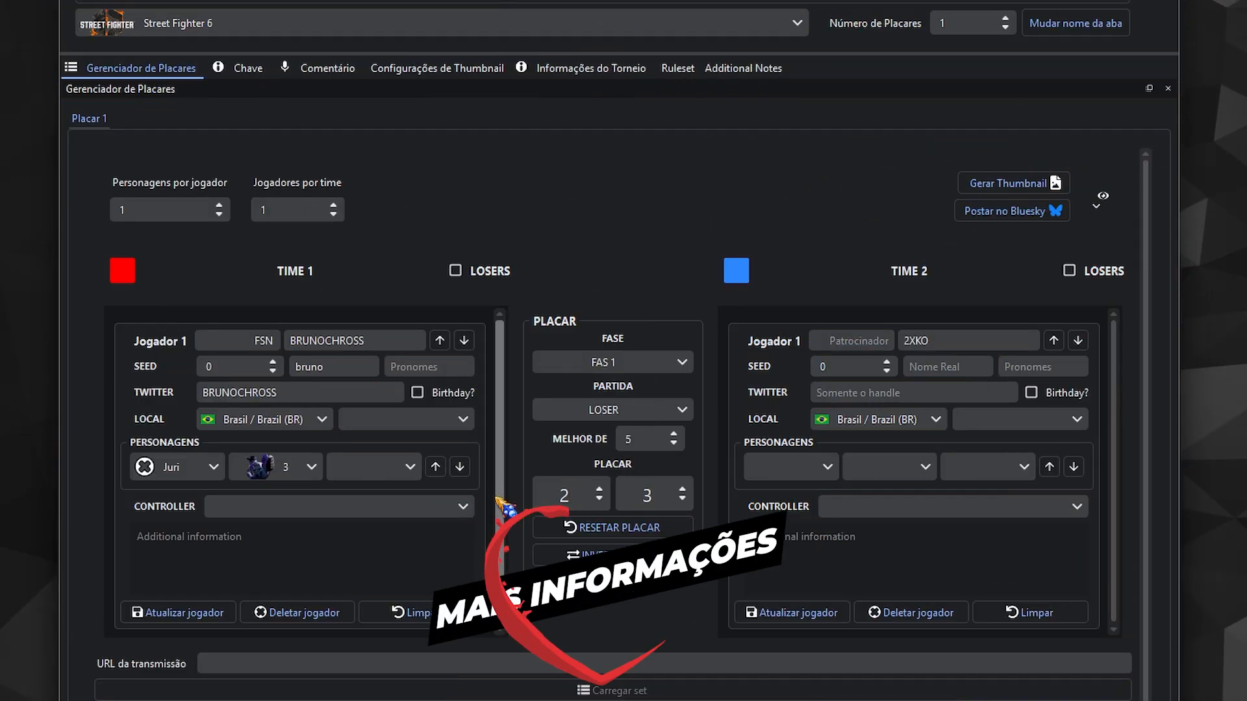
Examine the Classic, Dynamic and Modern variant options for team 1's Juri without choosing one
{"action": "left_click", "coordinate": [241, 558]}
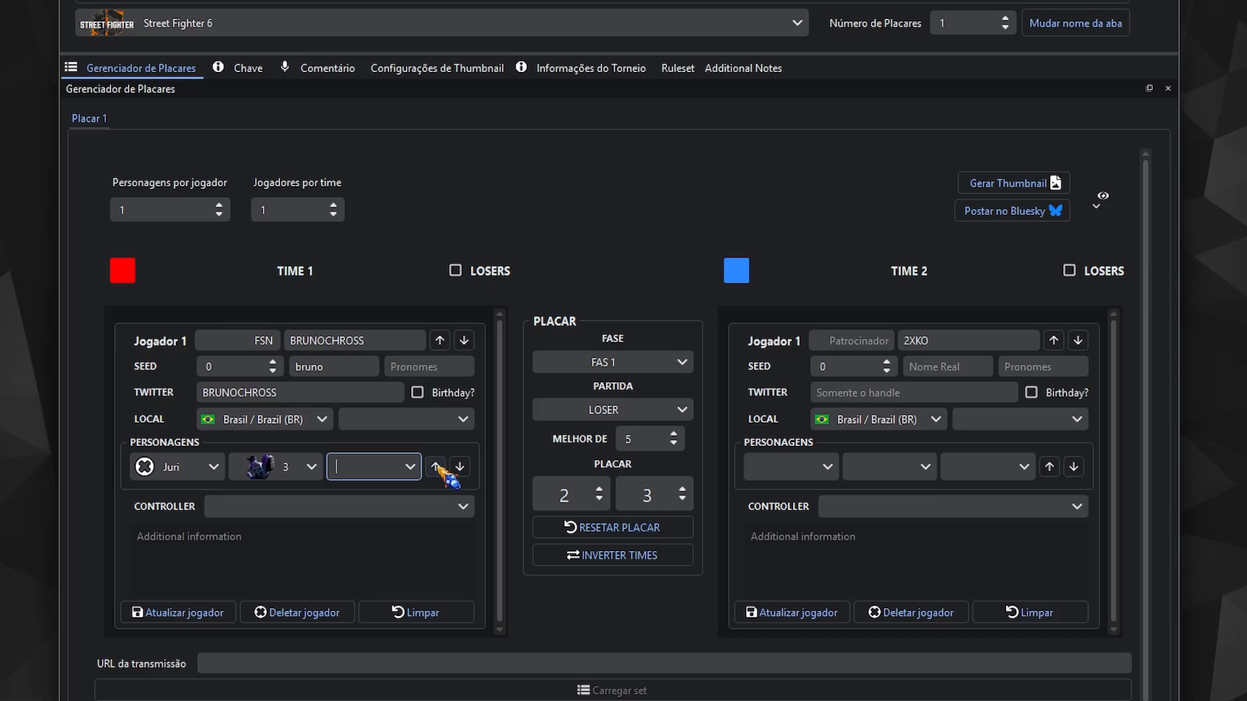
{"action": "left_click", "coordinate": [416, 468]}
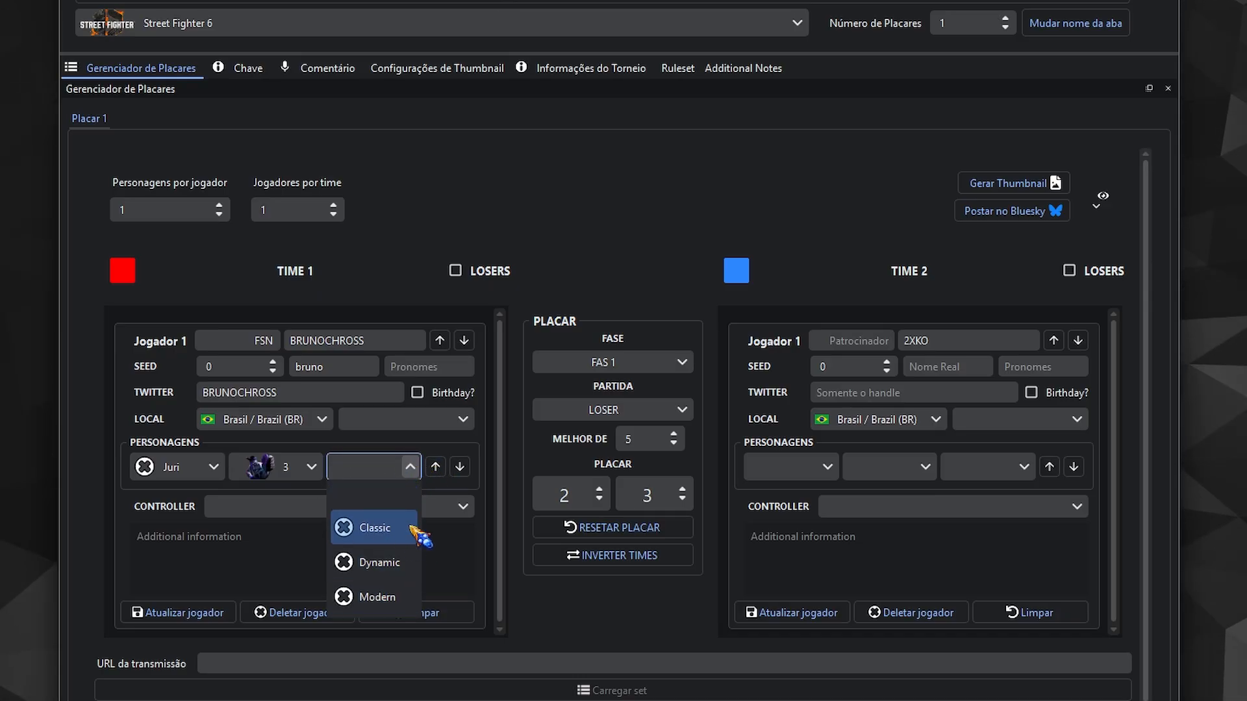
{"action": "left_click", "coordinate": [519, 518]}
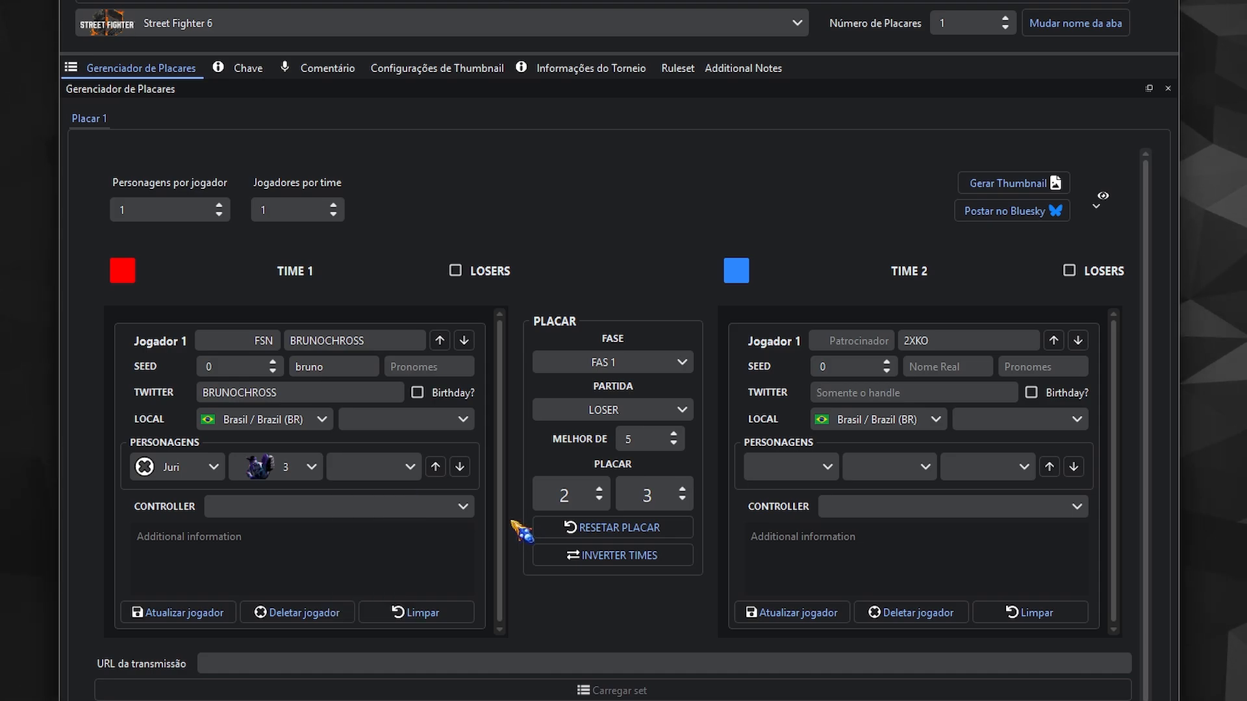
{"action": "left_click", "coordinate": [411, 467]}
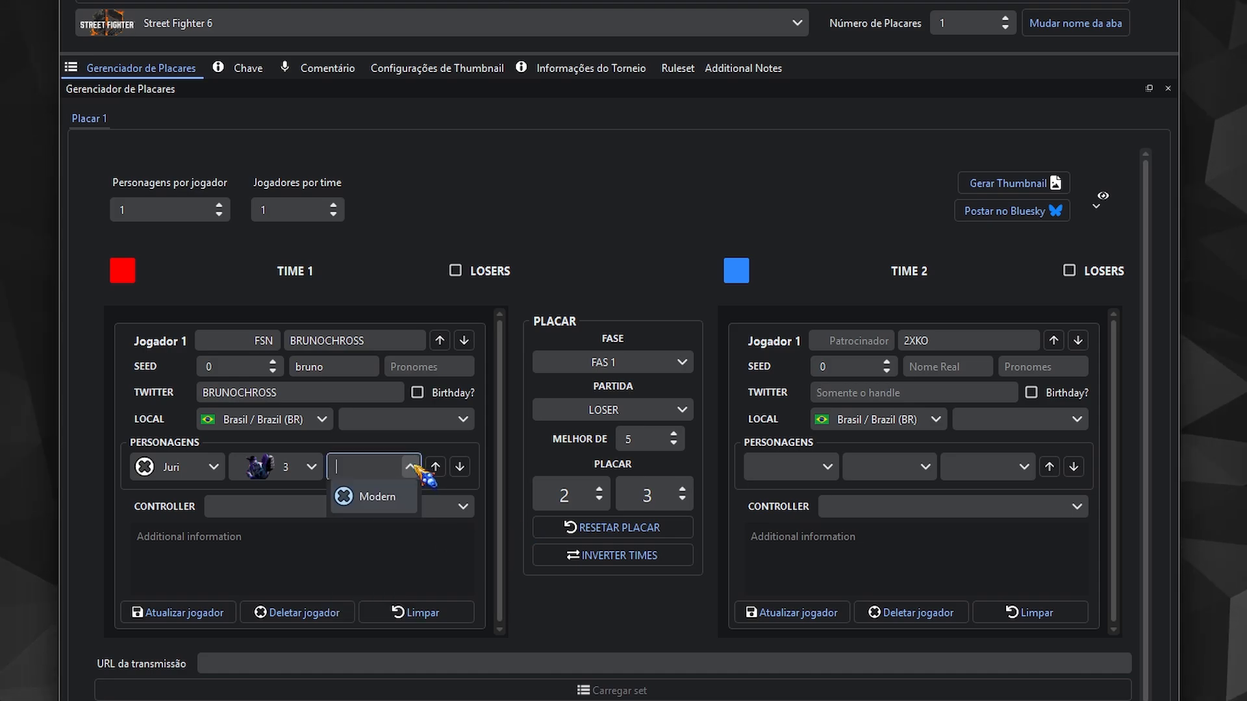
{"action": "left_click", "coordinate": [411, 467]}
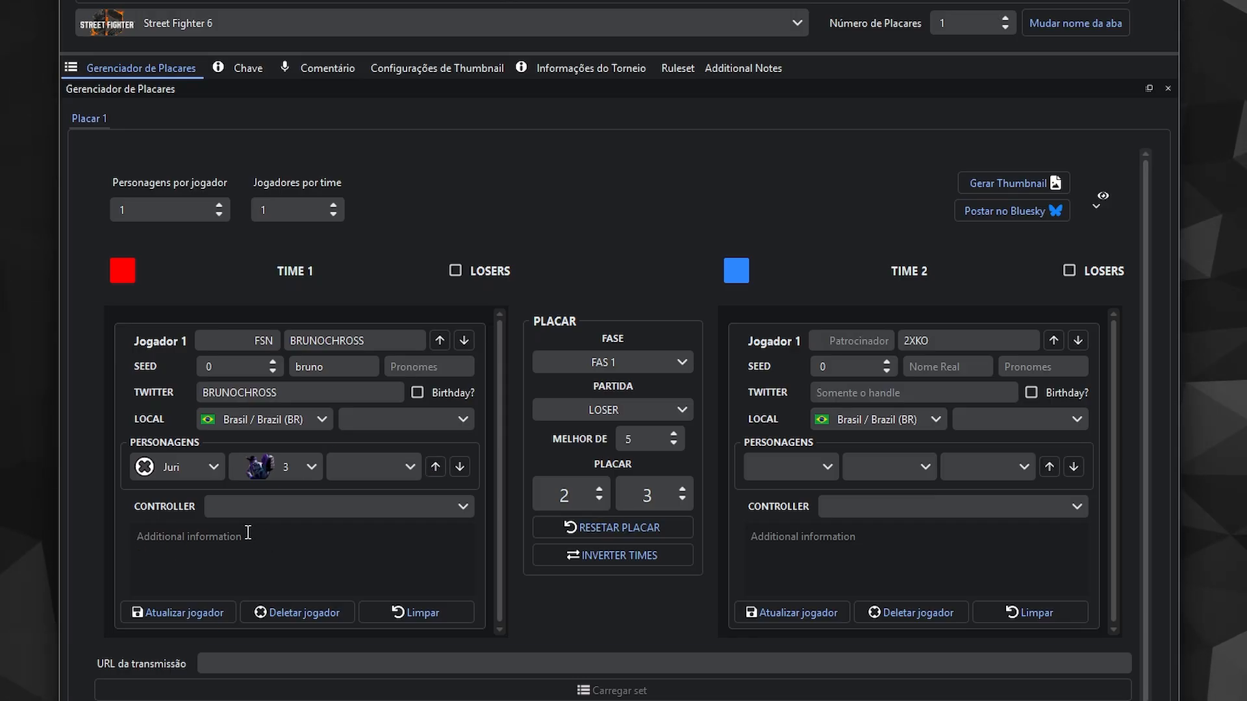
Examine the additional information and pronouns fields of the team 1 player
{"action": "left_click", "coordinate": [189, 538]}
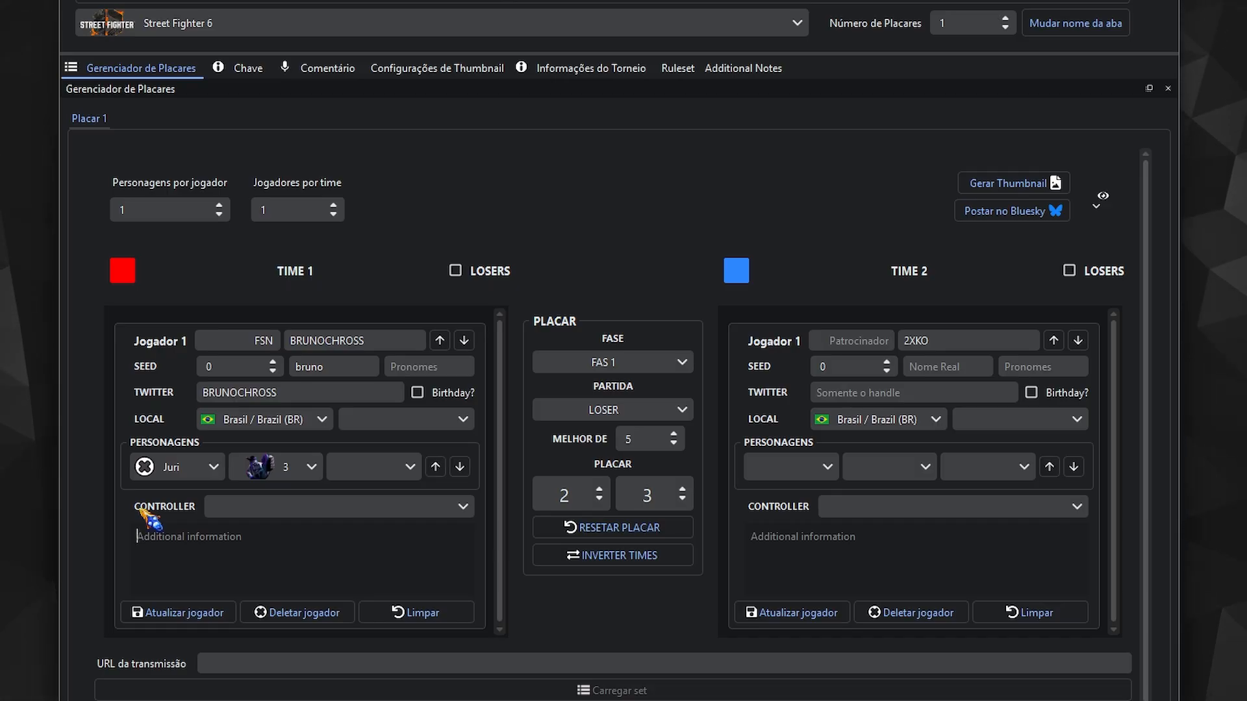
{"action": "left_click", "coordinate": [443, 365]}
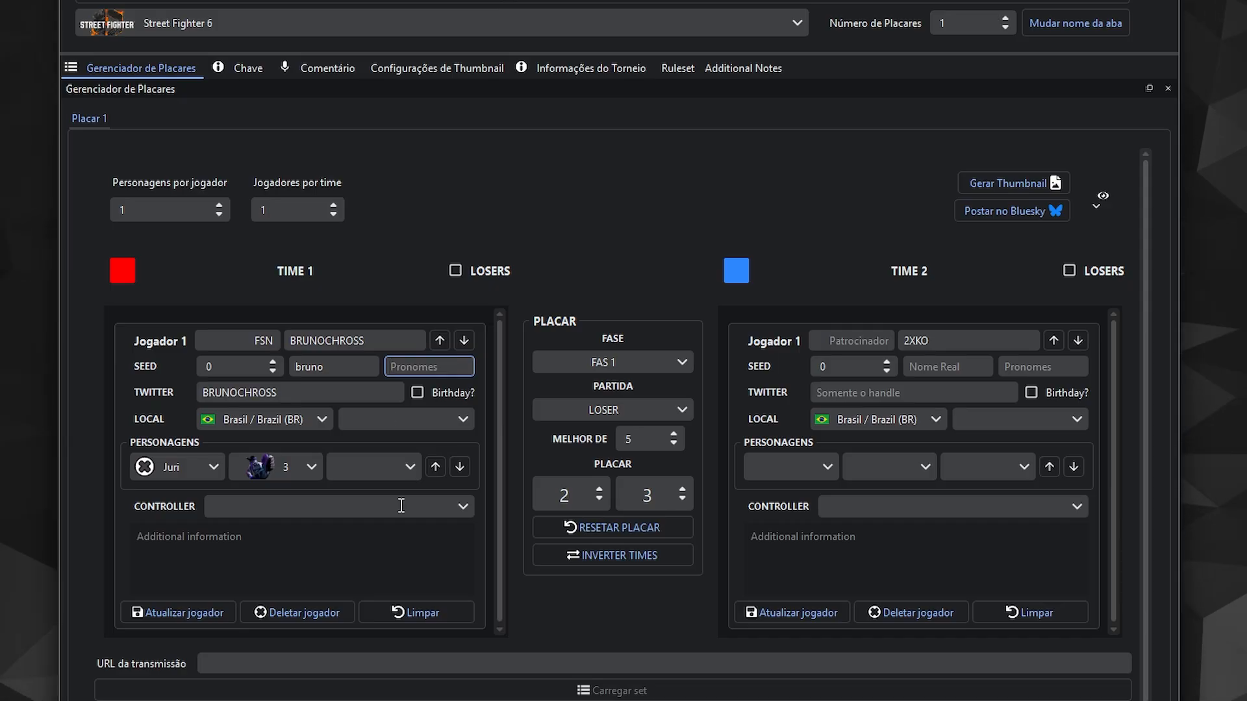
{"action": "left_click", "coordinate": [368, 562]}
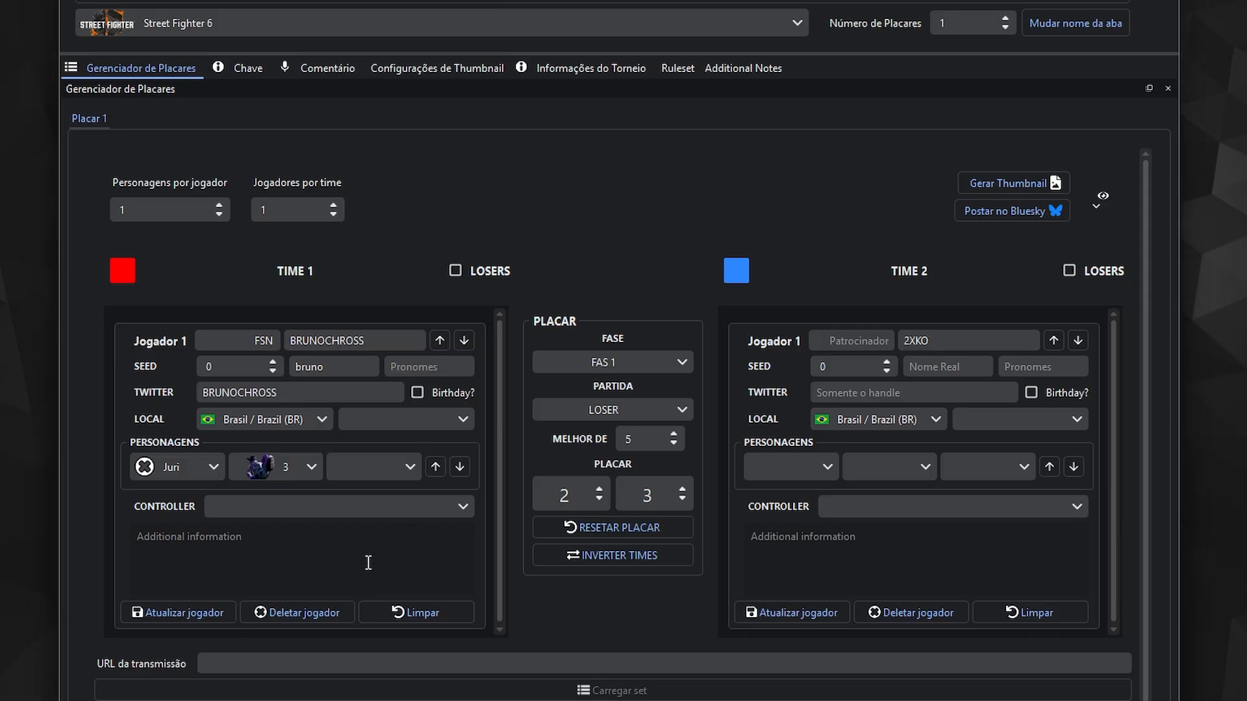